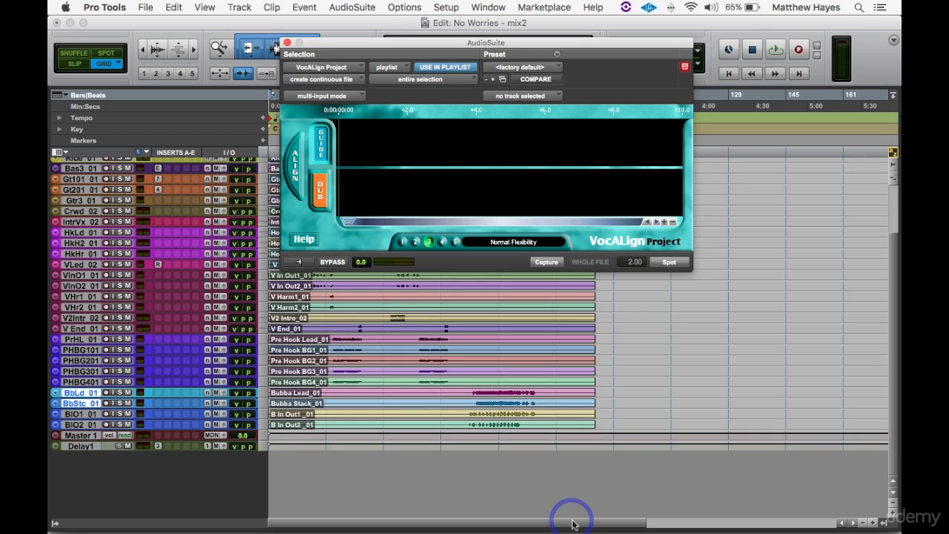
- Switch to Safari and read the VocALign Project overview page on the Synchro Arts website
key("super+Tab")
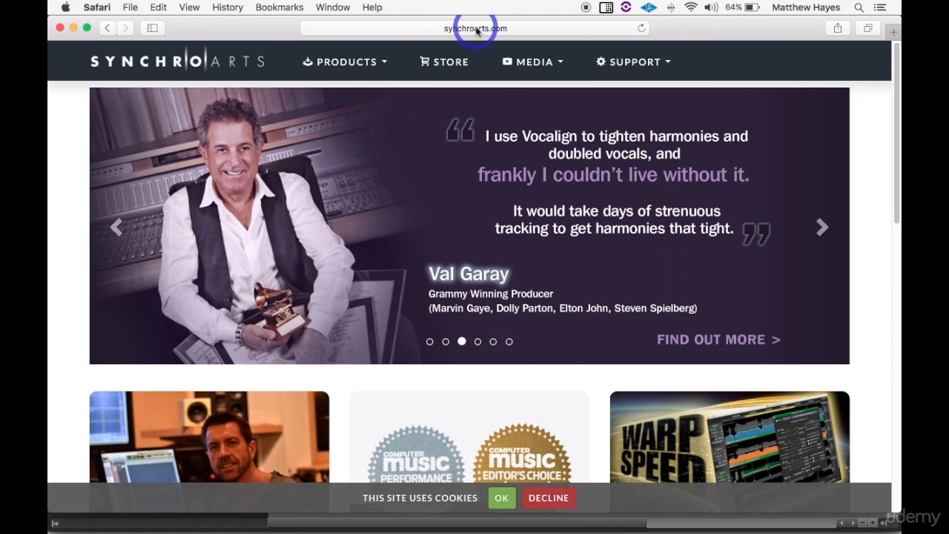
mouse_move(358, 56)
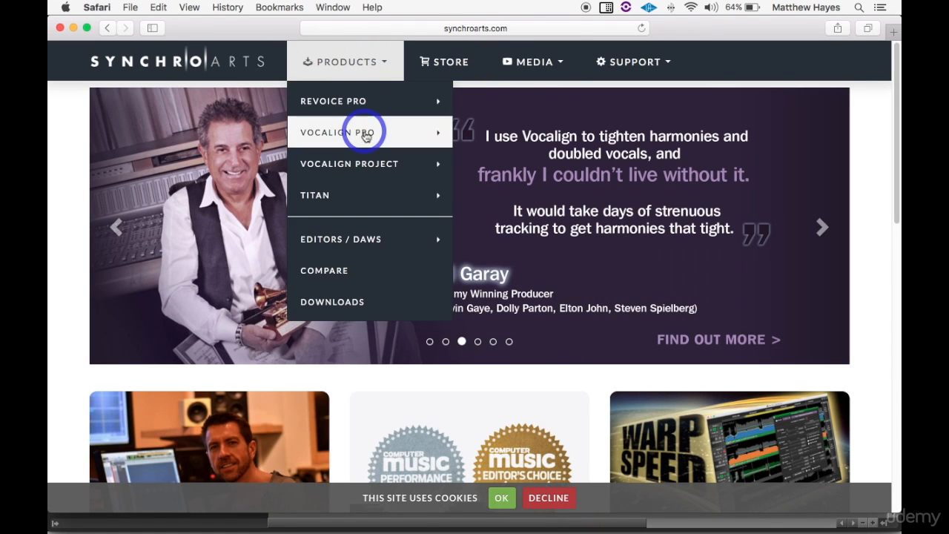
mouse_move(366, 136)
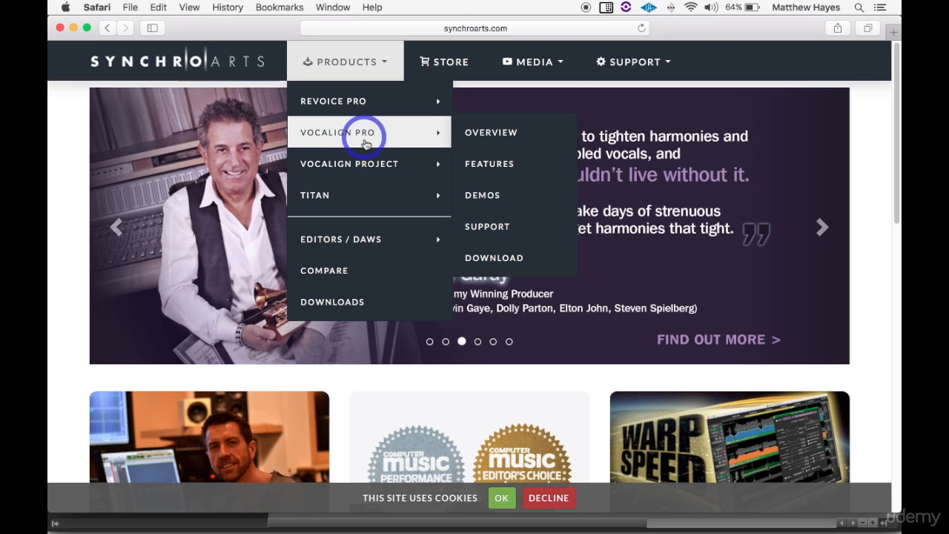
mouse_move(365, 168)
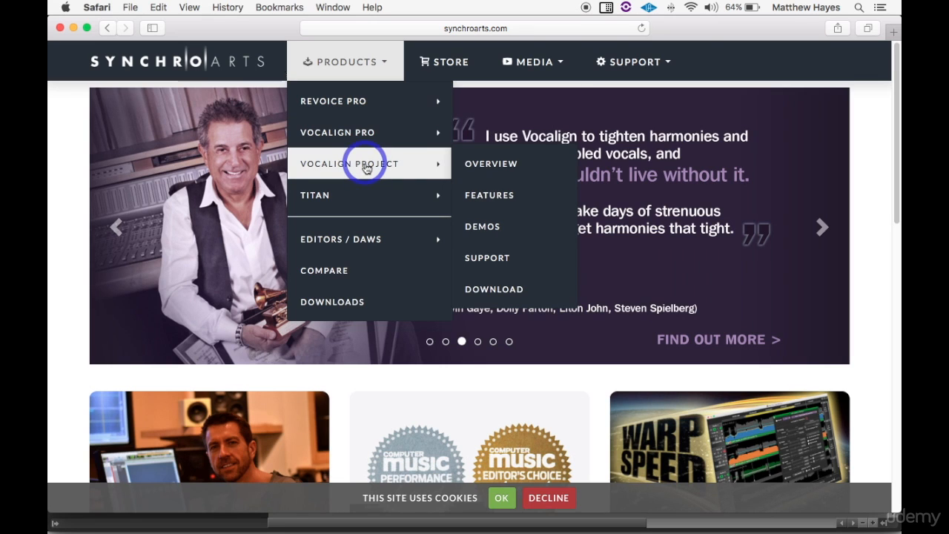
left_click(478, 169)
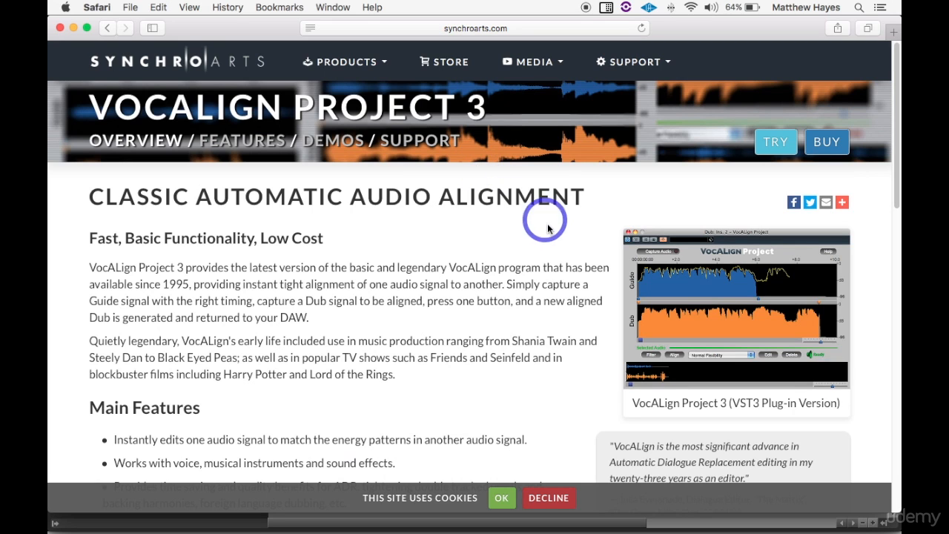
scroll(485, 263, "down", 2)
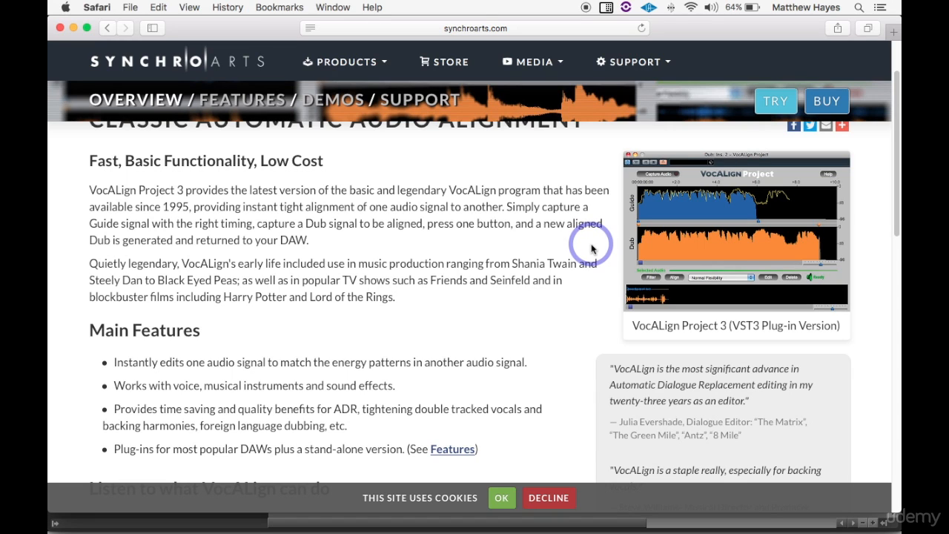
- Switch back to Pro Tools and enlarge the track height of the four Bubba vocal tracks
key("super+Tab")
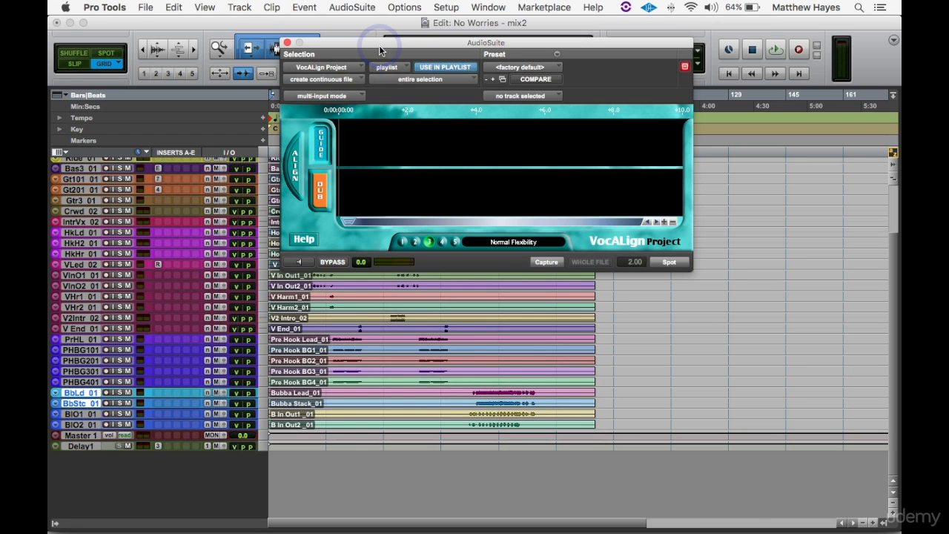
left_click(82, 424)
left_click(82, 395, "shift")
key("ctrl+Up")
key("ctrl+Up")
key("ctrl+Up")
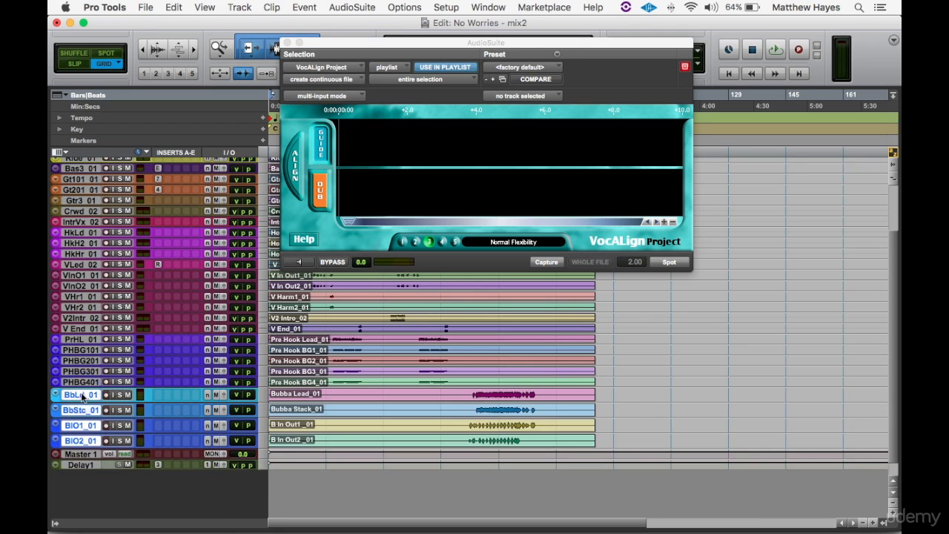
scroll(445, 404, "down", 3)
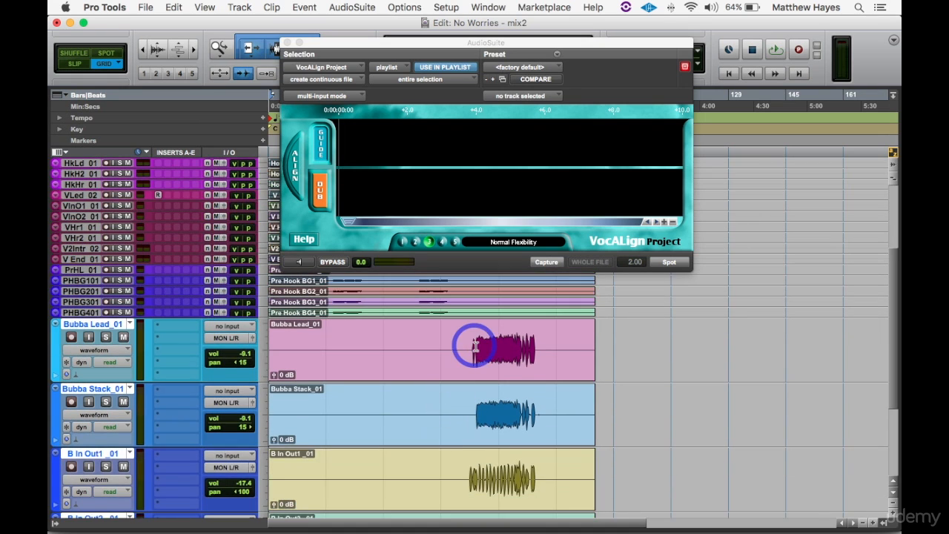
- Solo the Bubba Lead and Bubba Stack tracks, with the edit cursor placed near the start of their vocals
left_click(476, 344)
key("super+bracketright")
key("super+bracketright")
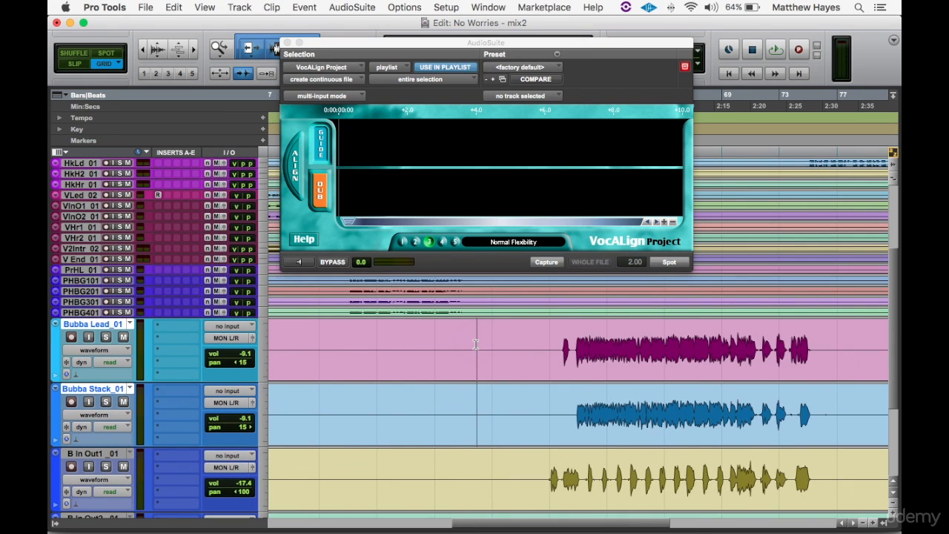
key("super+bracketright")
left_click(106, 337)
left_click(106, 401)
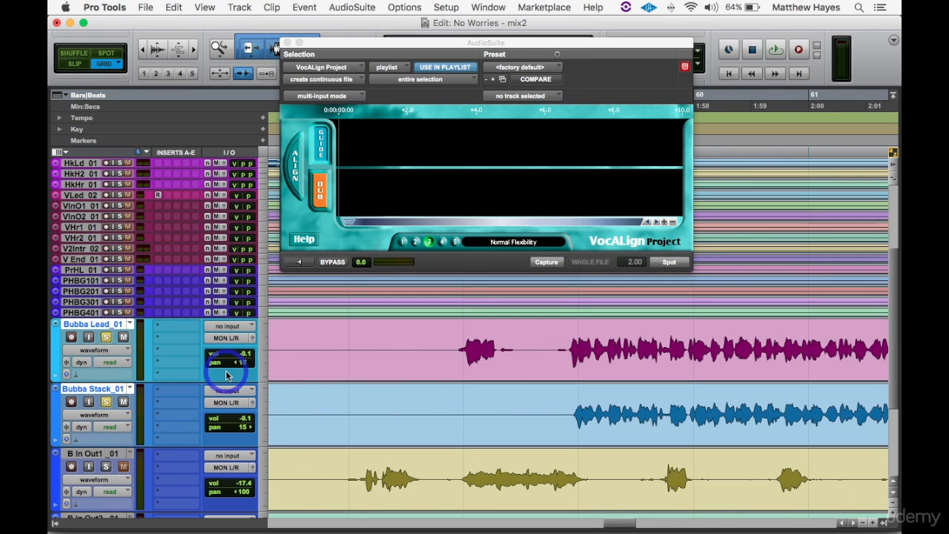
- Play the soloed Bubba Lead and Bubba Stack vocals to compare their timing, and stop playback
key("space")
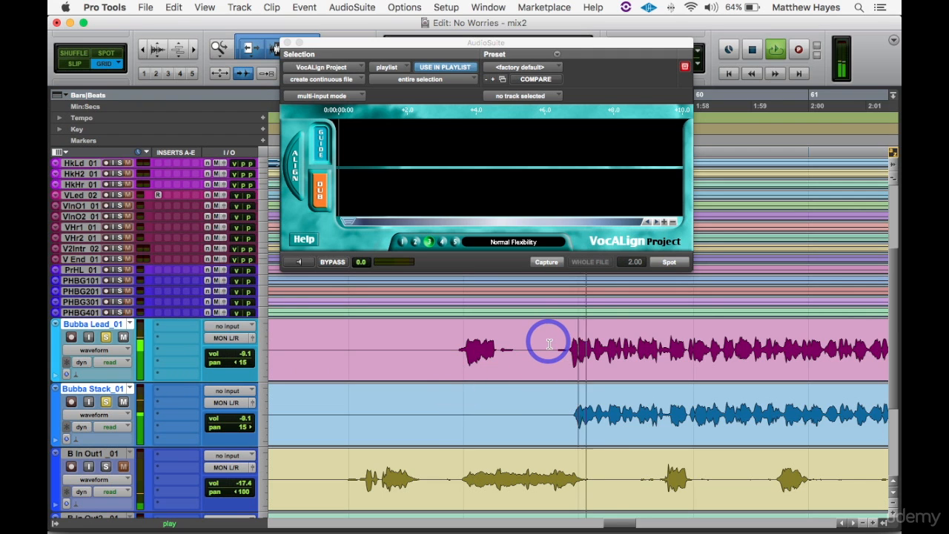
left_click(655, 378)
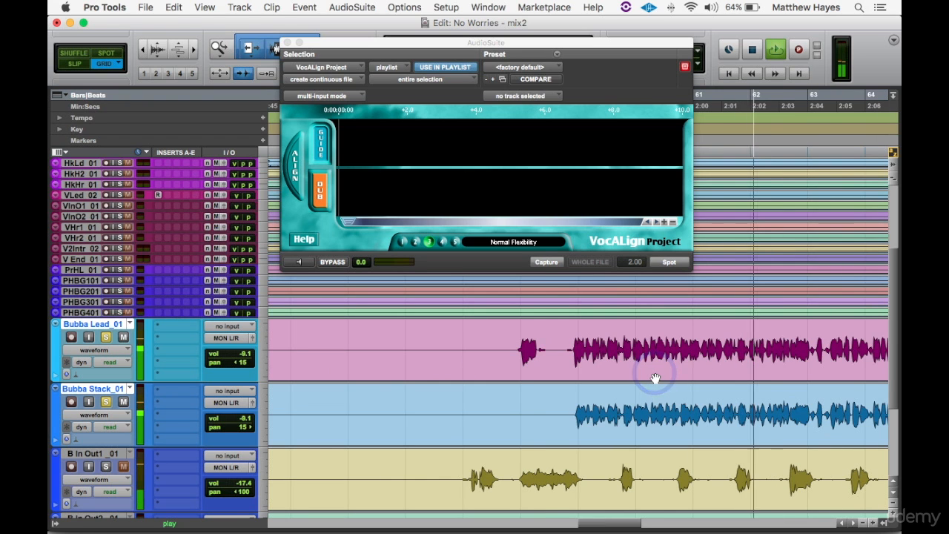
left_click(655, 378)
left_click(655, 378)
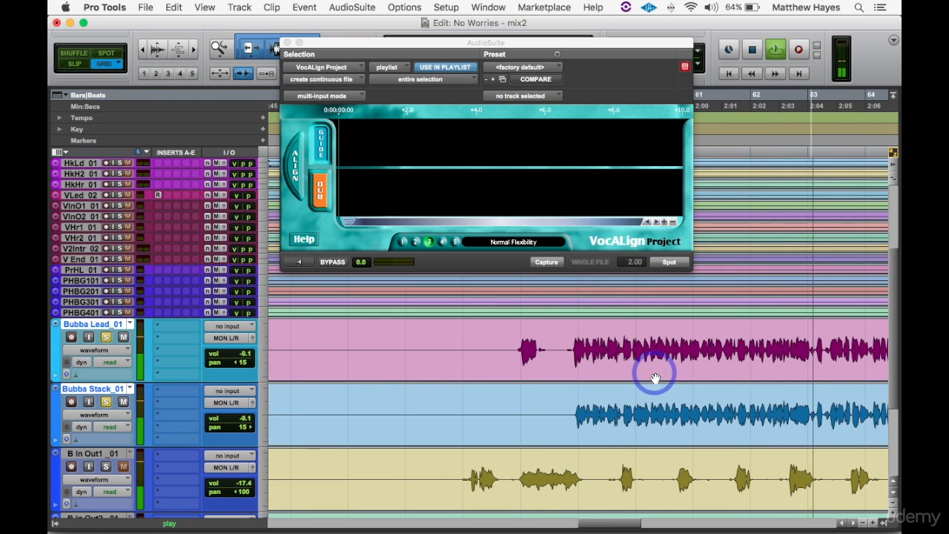
left_click(656, 378)
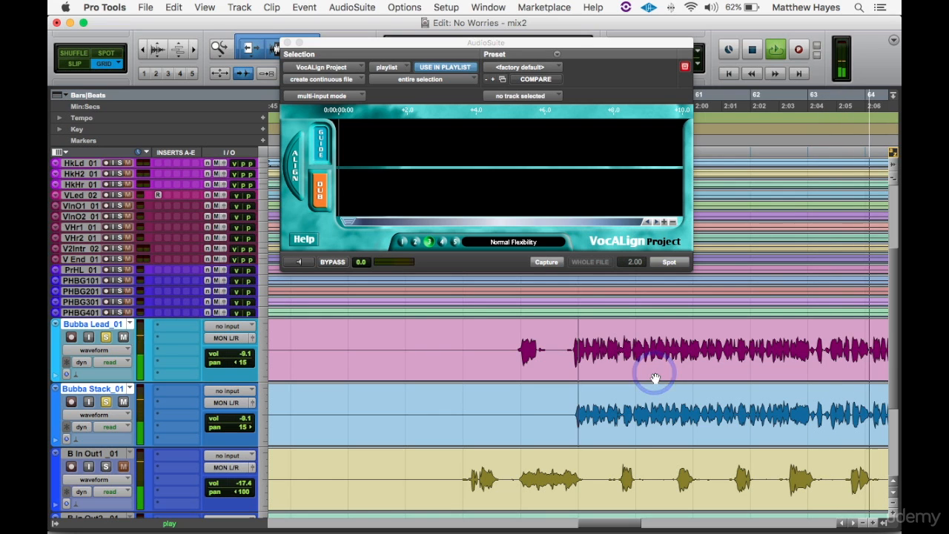
left_click(655, 378)
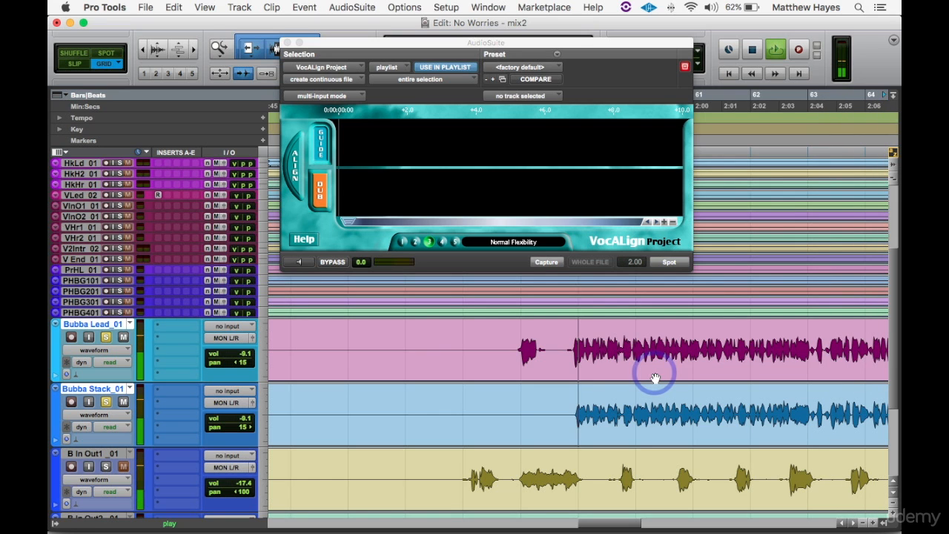
left_click(655, 378)
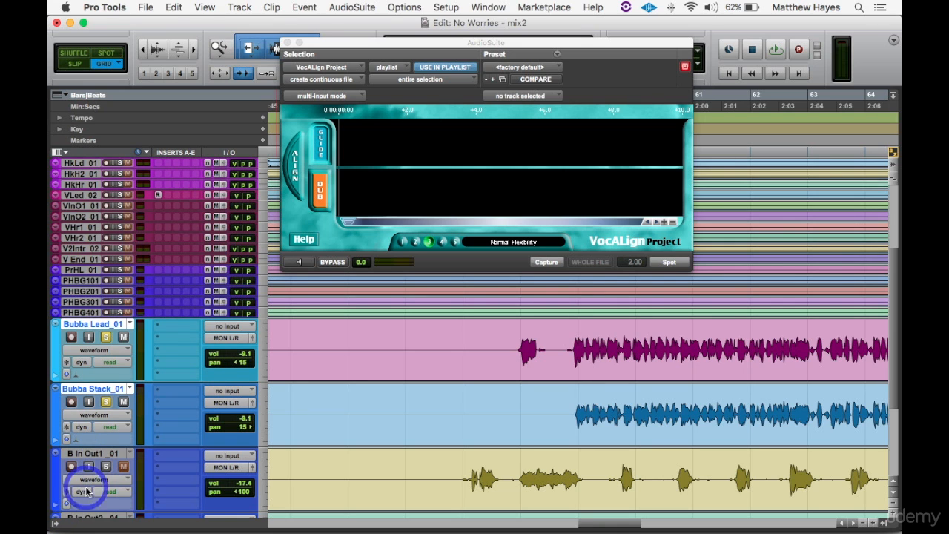
- Show the track groups list and deactivate the Bubba In Out and Bubba Lead groups
left_click(56, 521)
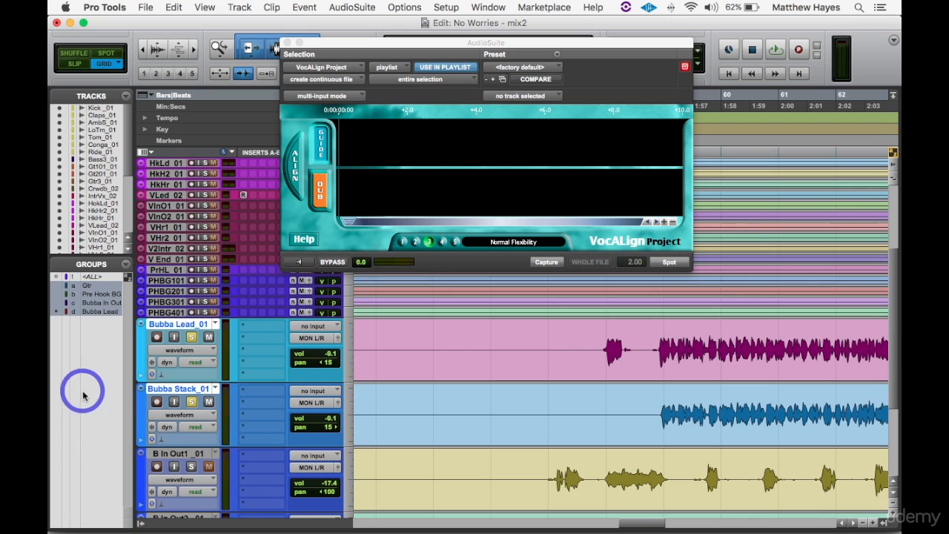
left_click(95, 304)
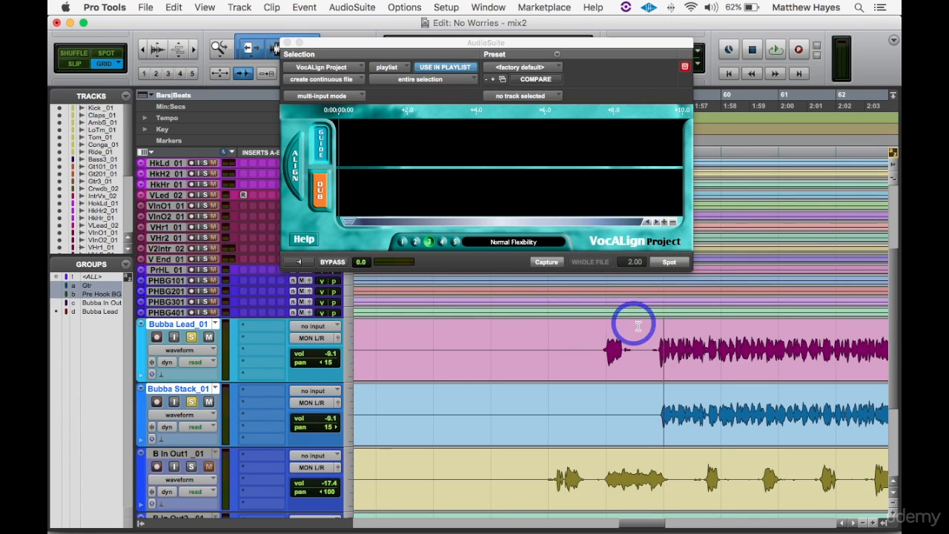
left_click(95, 312)
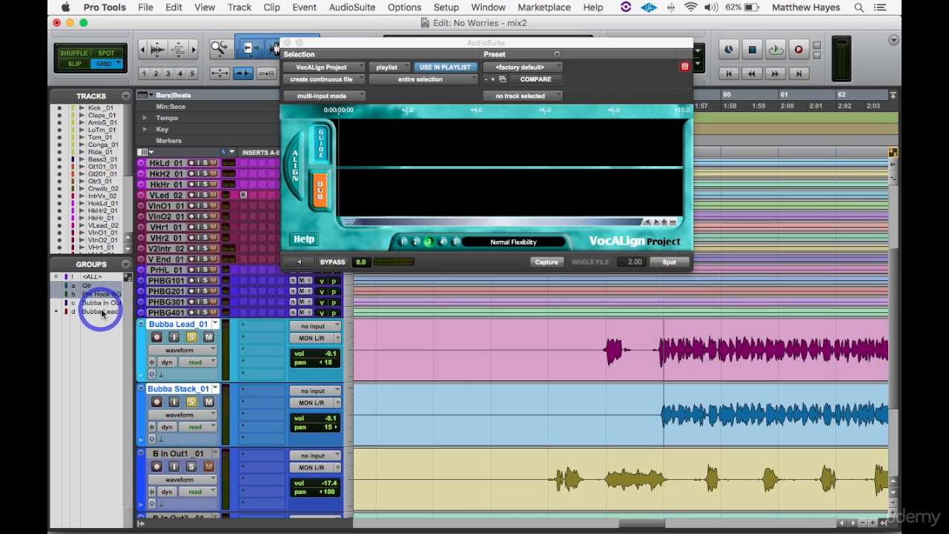
left_click_drag(546, 348, 746, 343)
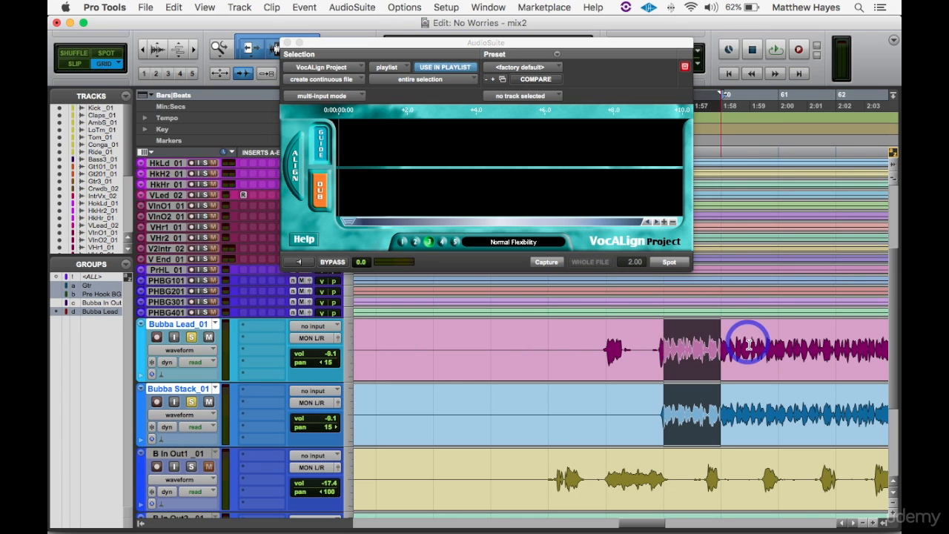
left_click(645, 343)
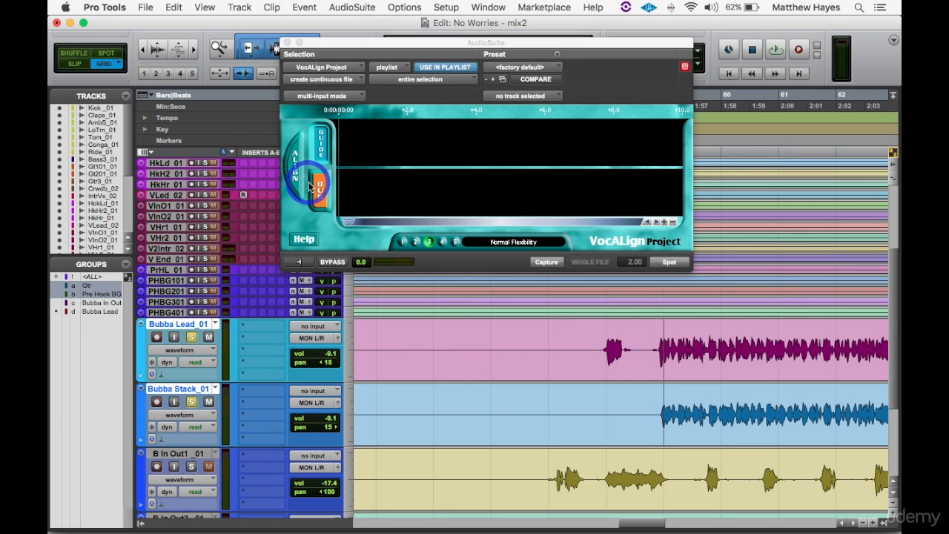
- In Slip mode, separate the Bubba Lead and Bubba Stack clips at about 1:55.8, just before their shared phrase begins
left_click(77, 64)
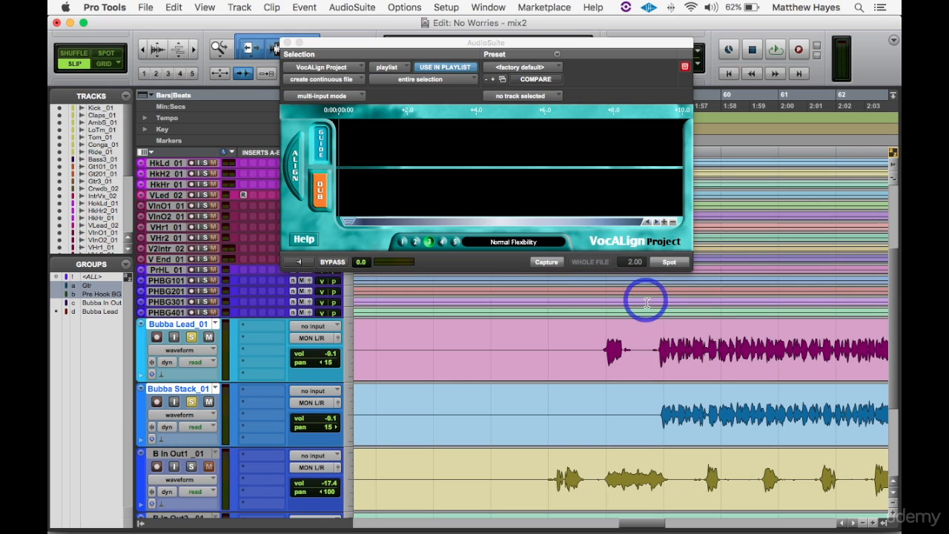
left_click(650, 344)
key("t")
key("t")
key("t")
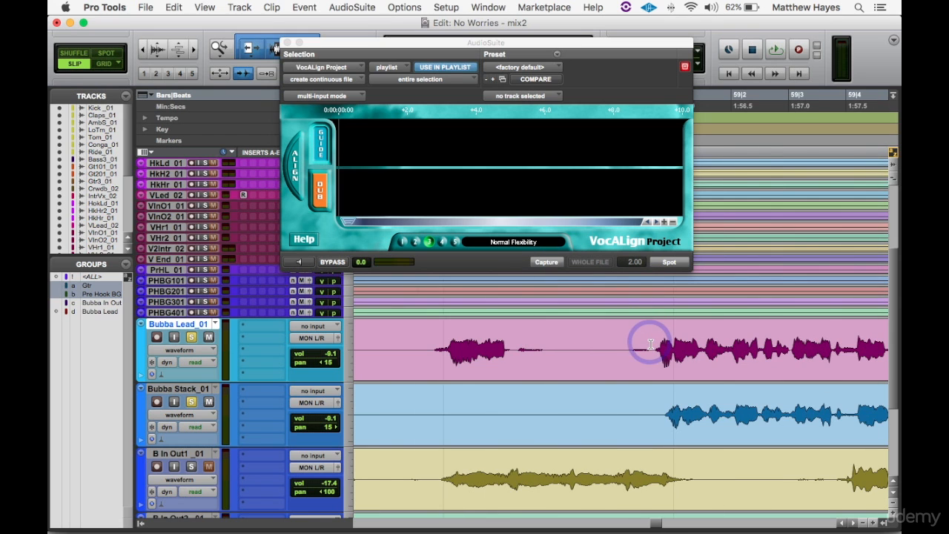
key("t")
left_click(749, 337)
left_click(751, 400, "shift")
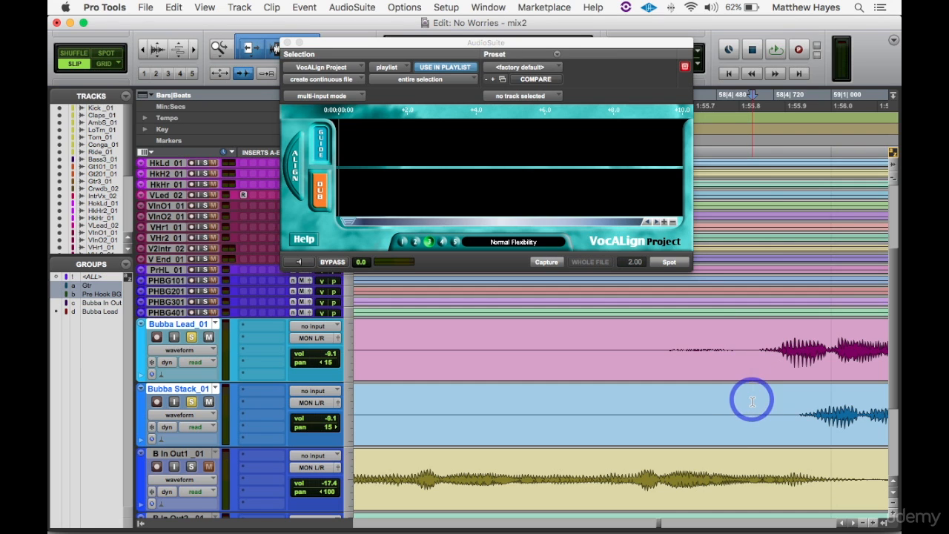
key("super+e")
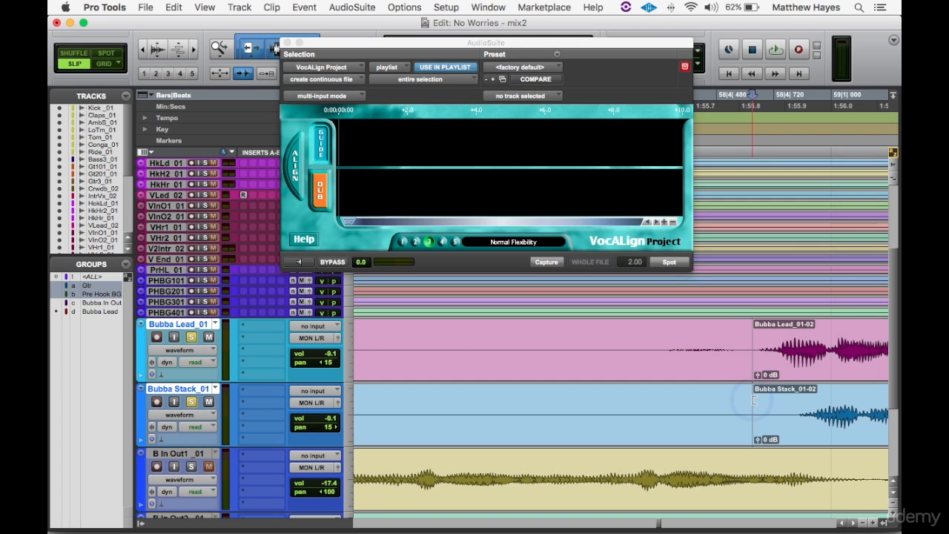
- Play back the separated Bubba Lead and Bubba Stack clips
key("r")
key("r")
key("r")
key("r")
key("r")
key("r")
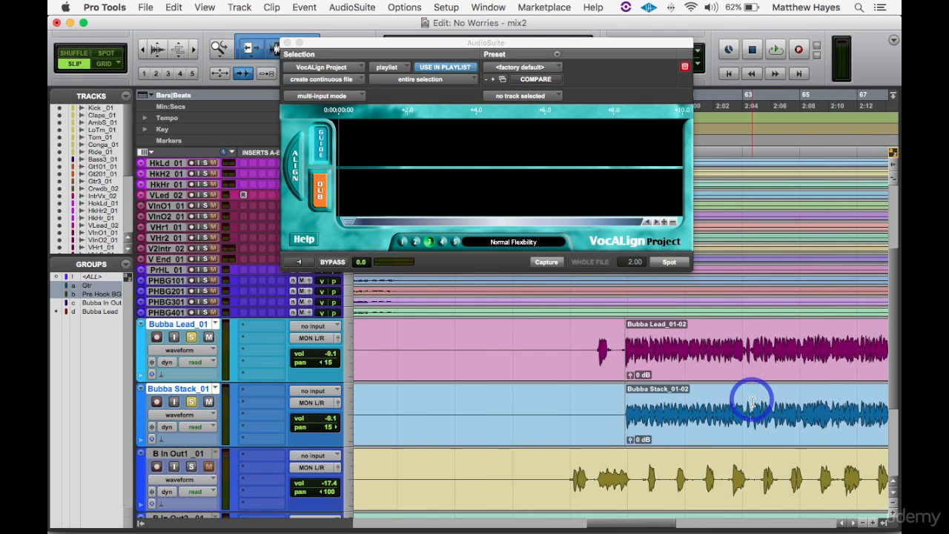
left_click(738, 344)
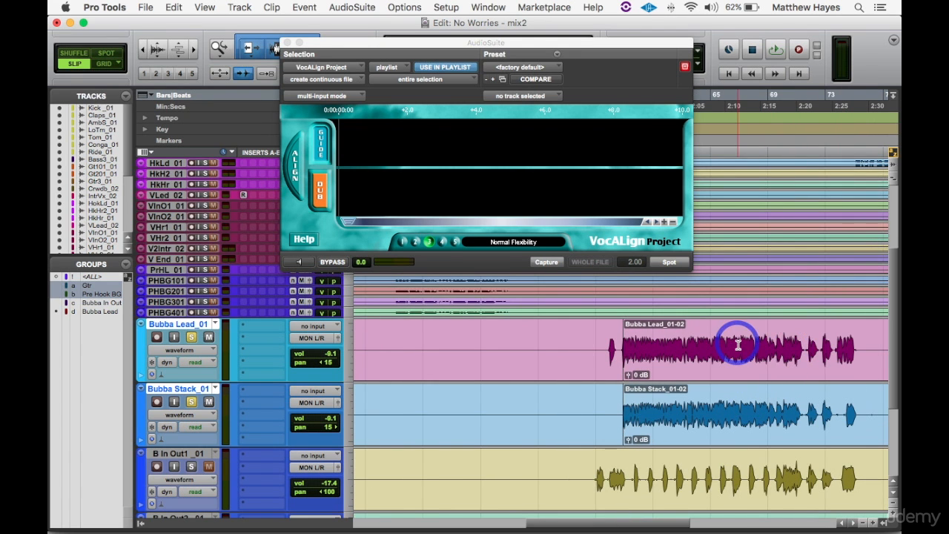
key("space")
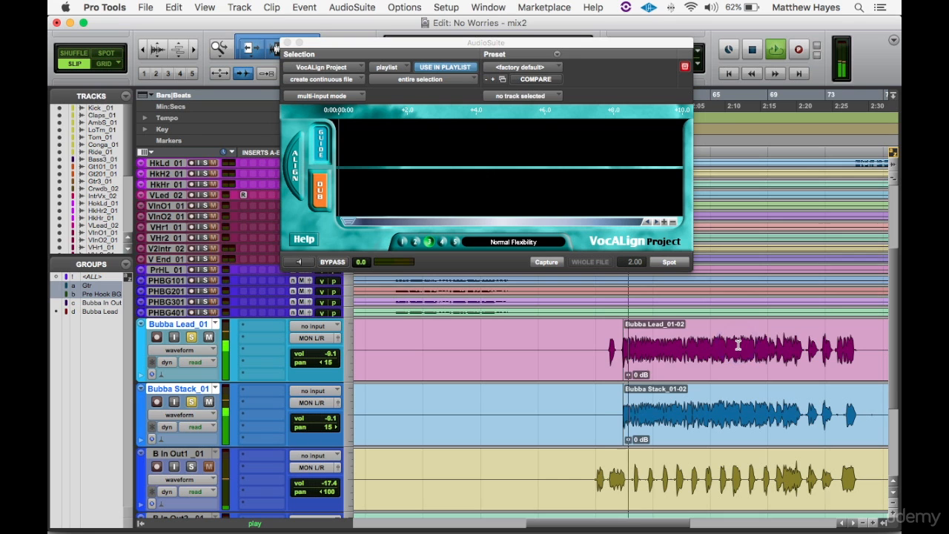
- Separate the Bubba Lead and Bubba Stack clips again in the gap before the final vocal phrase
left_click(849, 347)
key("t")
key("t")
key("t")
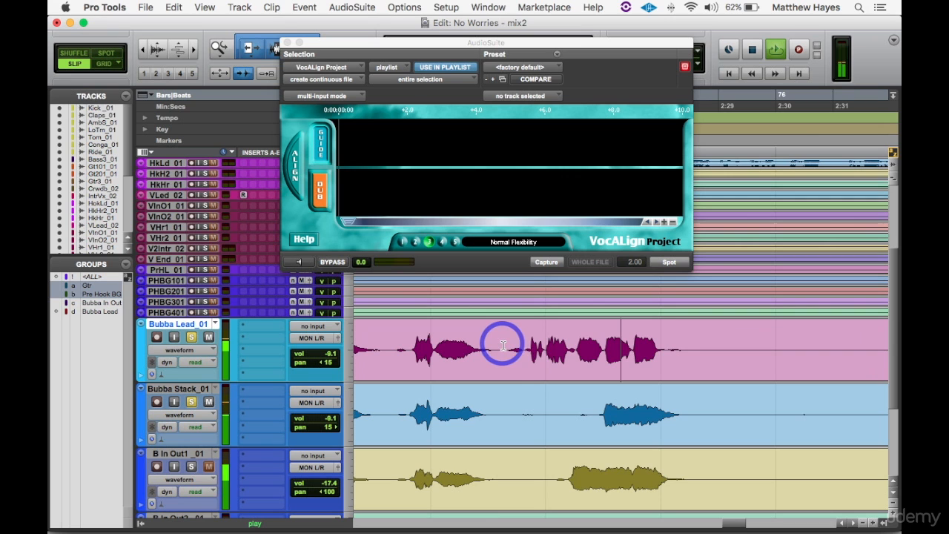
left_click(503, 398, "shift")
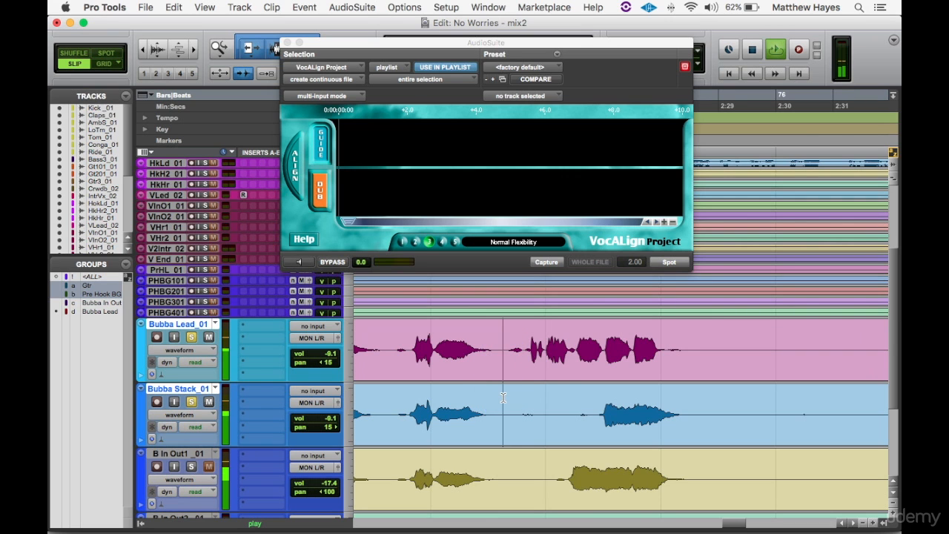
key("b")
key("r")
key("r")
key("r")
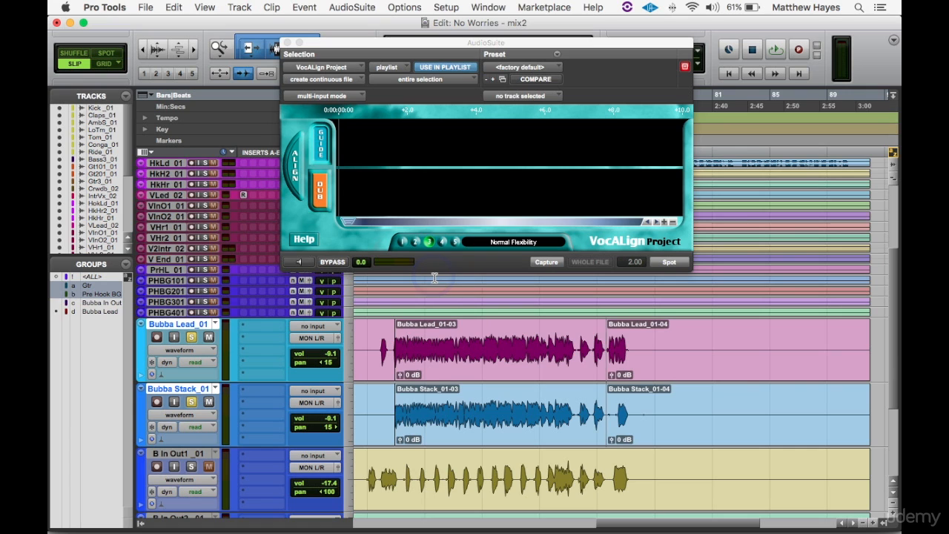
- Duplicate the Bubba Lead track's playlist, keeping the proposed name Bubba Lead_01.01
left_click(216, 325)
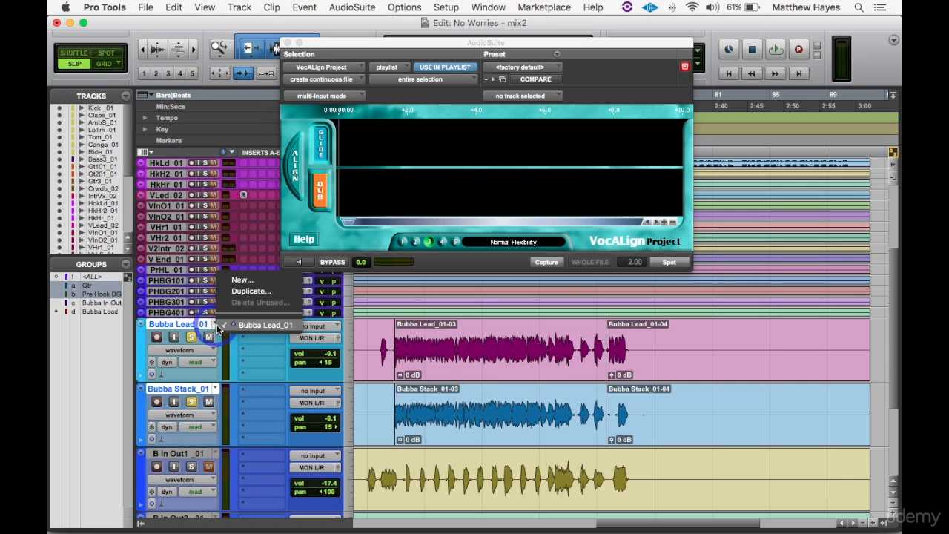
left_click(252, 291)
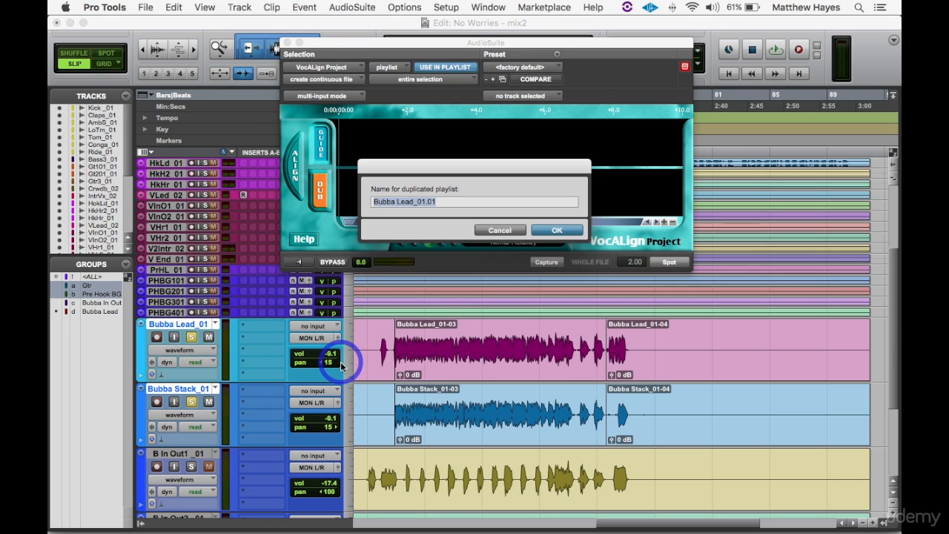
key("Return")
- Duplicate the Bubba Stack track's playlist, keeping the proposed name Bubba Stack_01.01
left_click(222, 388)
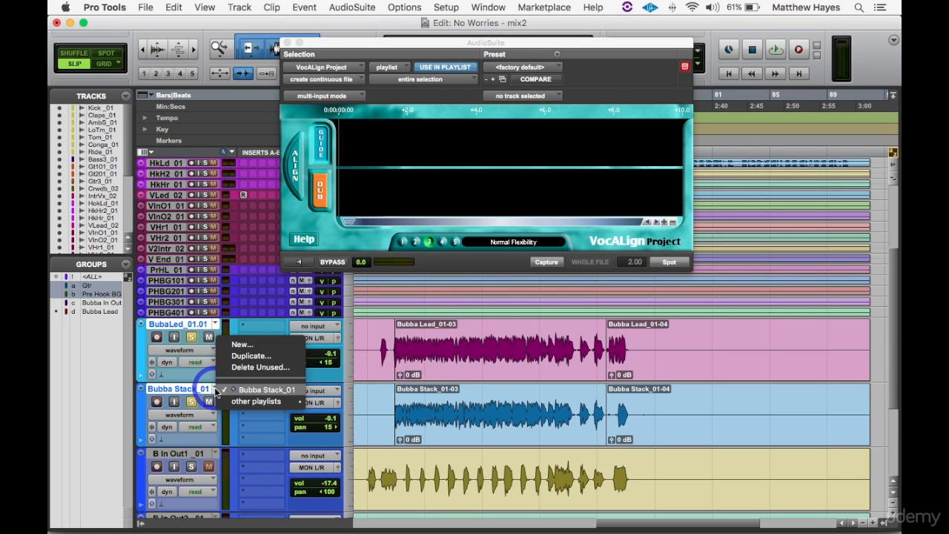
left_click(247, 360)
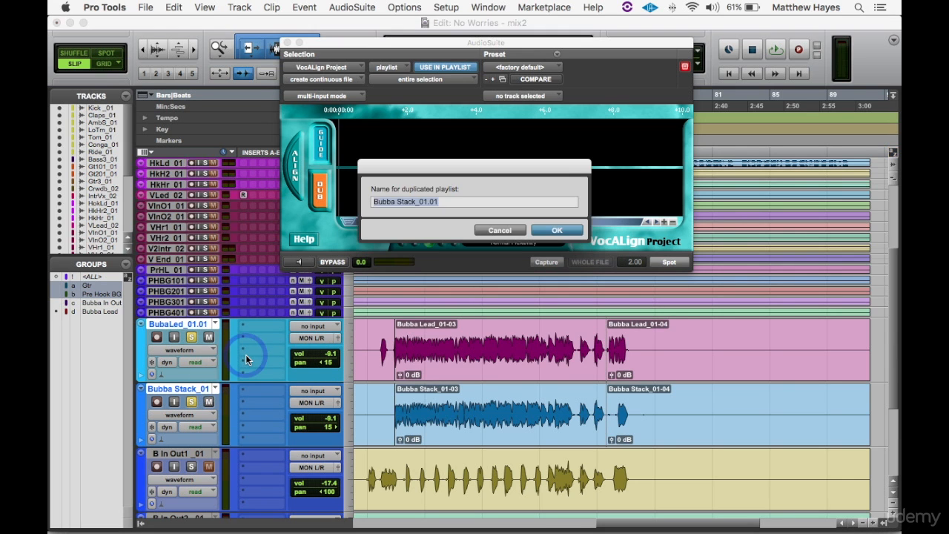
key("Return")
- Duplicate the playlists of the B In Out1 and B In Out2 tracks, keeping the proposed names B In Out1 _01.01 and B In Out2 _01.01
scroll(245, 355, "down", 4)
left_click(212, 358)
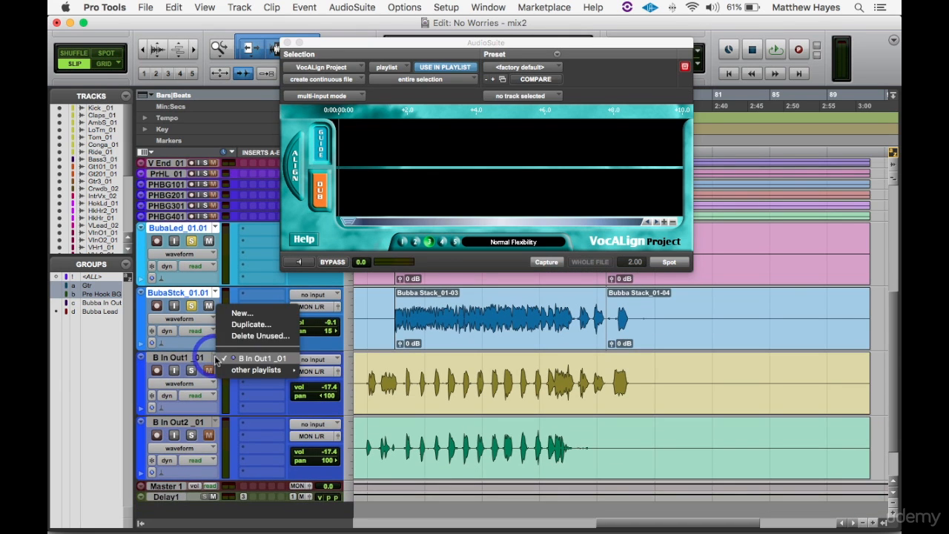
left_click(245, 326)
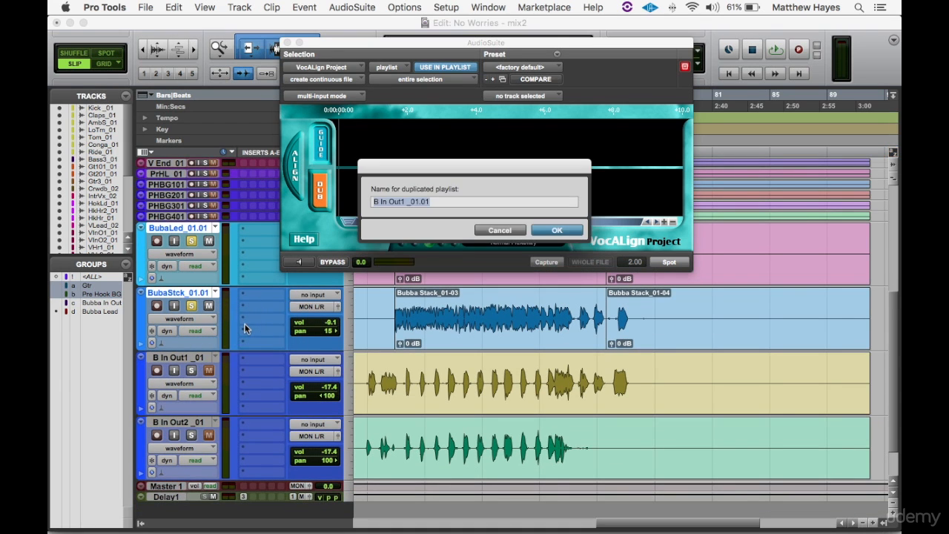
key("Return")
left_click(217, 422)
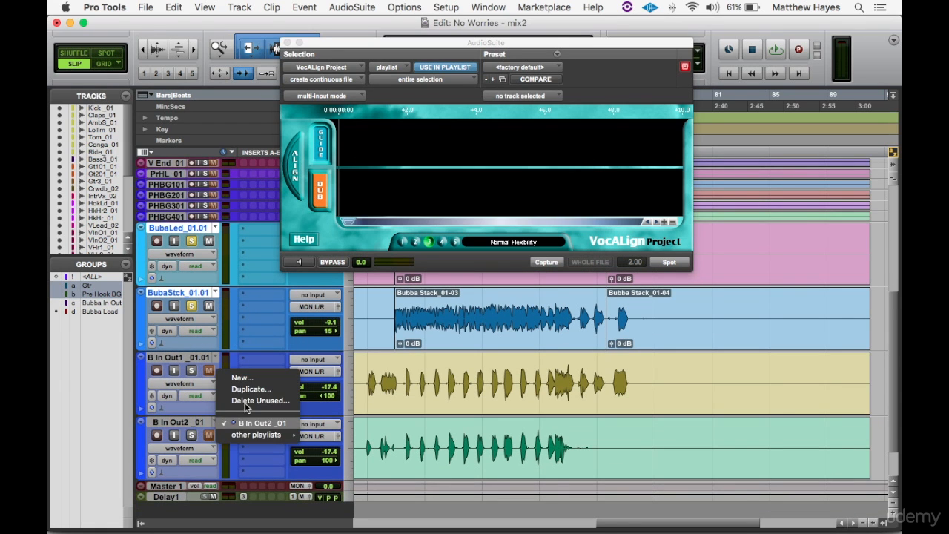
left_click(248, 391)
key("Return")
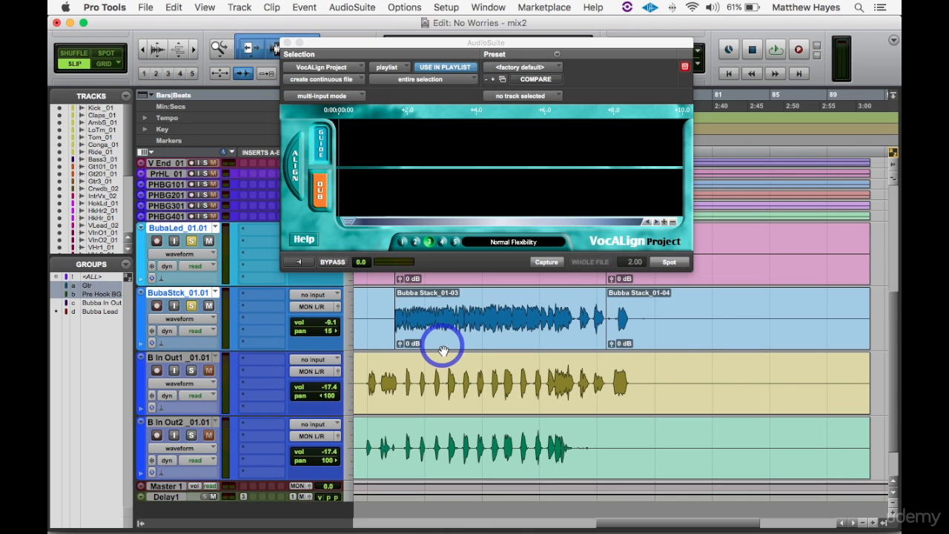
- Delete the long Bubba Stack_01-03 clip from the duplicated playlist, and switch the track back to the original playlist Bubba Stack_01
left_click_drag(419, 45, 540, 22)
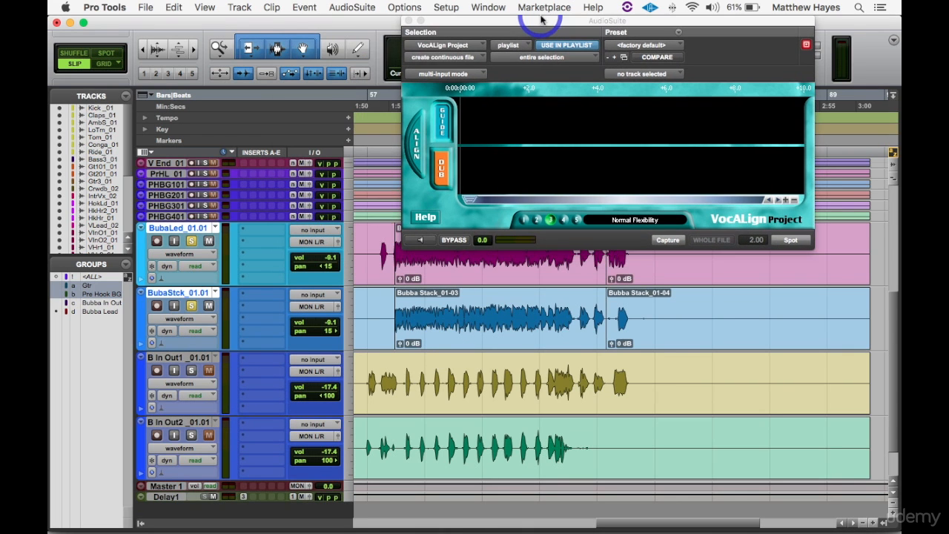
left_click(493, 280)
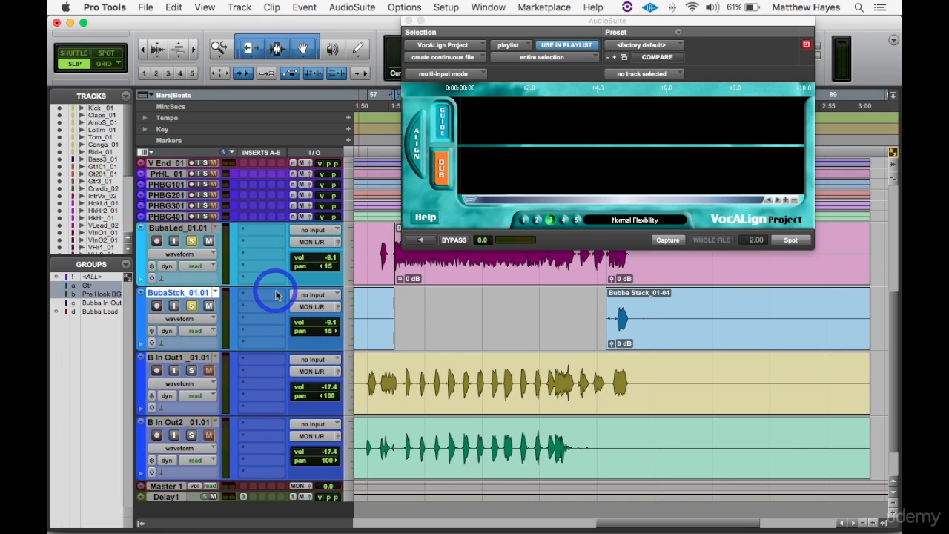
left_click(217, 293)
left_click(233, 282)
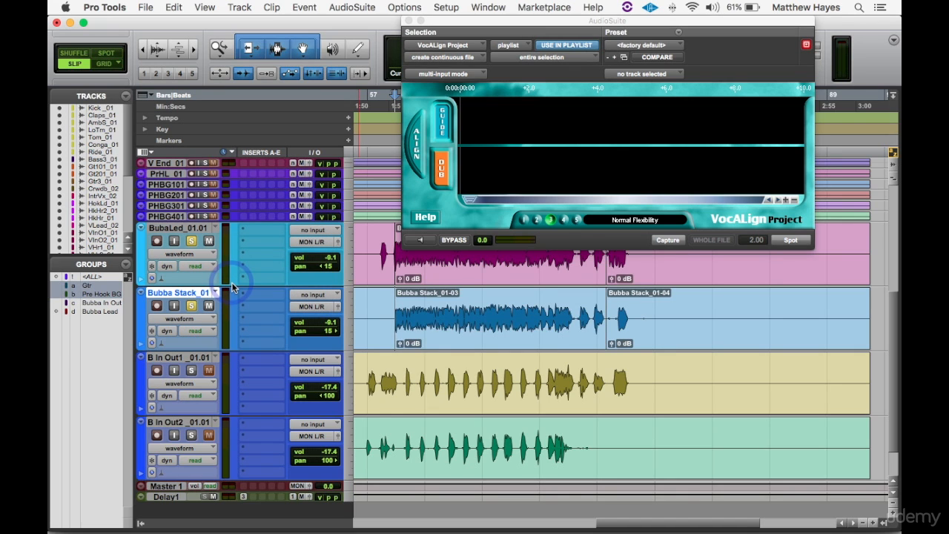
- Compare the Bubba Stack track's duplicate playlist with the original by switching to it and back to Bubba Stack_01
left_click(217, 293)
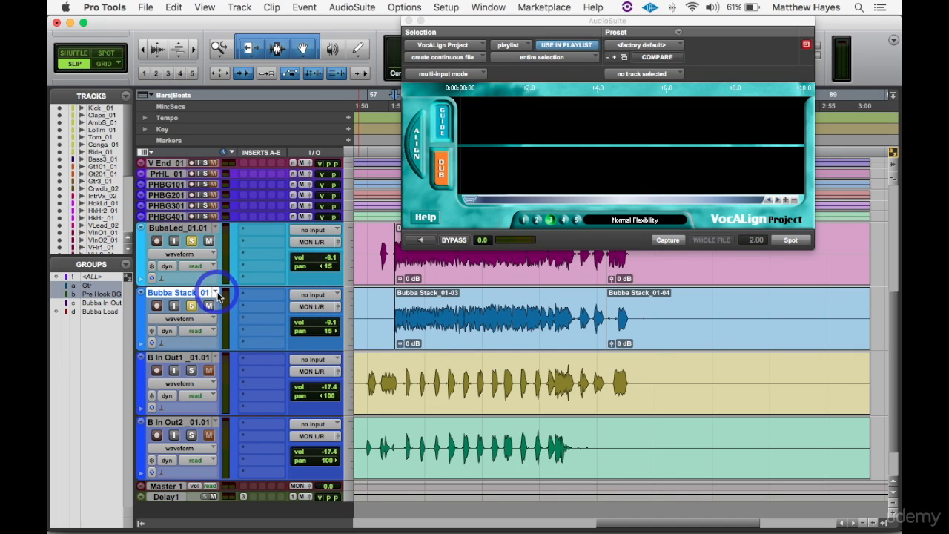
left_click(226, 305)
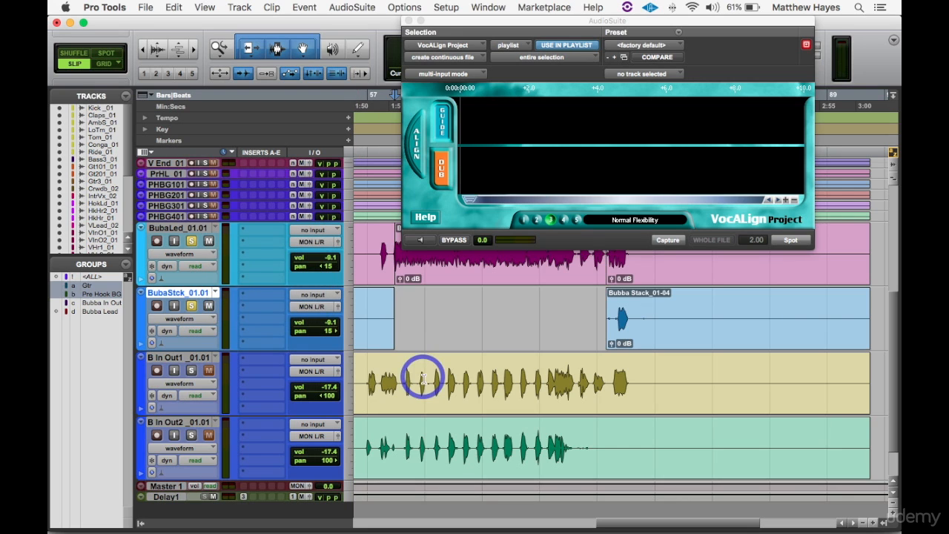
key("super+v")
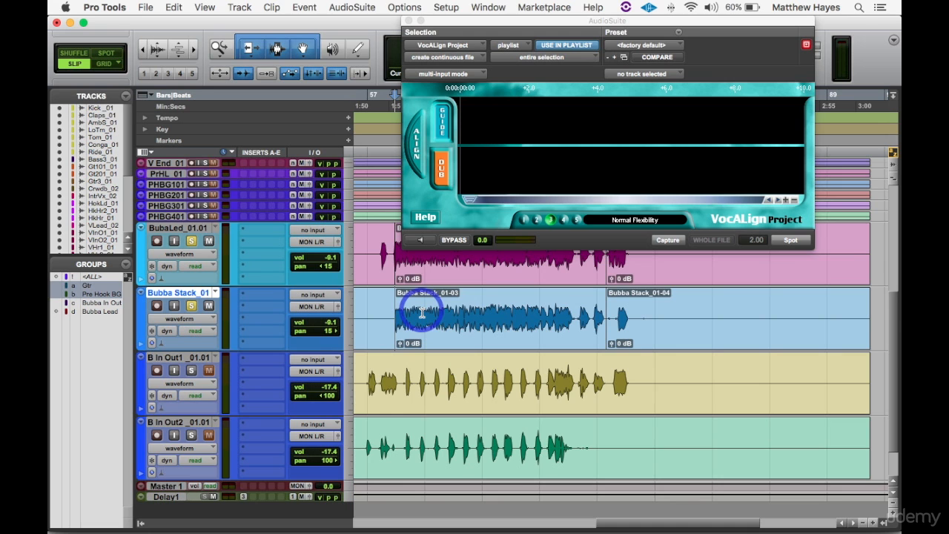
- Select the long middle clip on the Bubba Lead track and capture it as the guide in VocALign Project
left_click(480, 271)
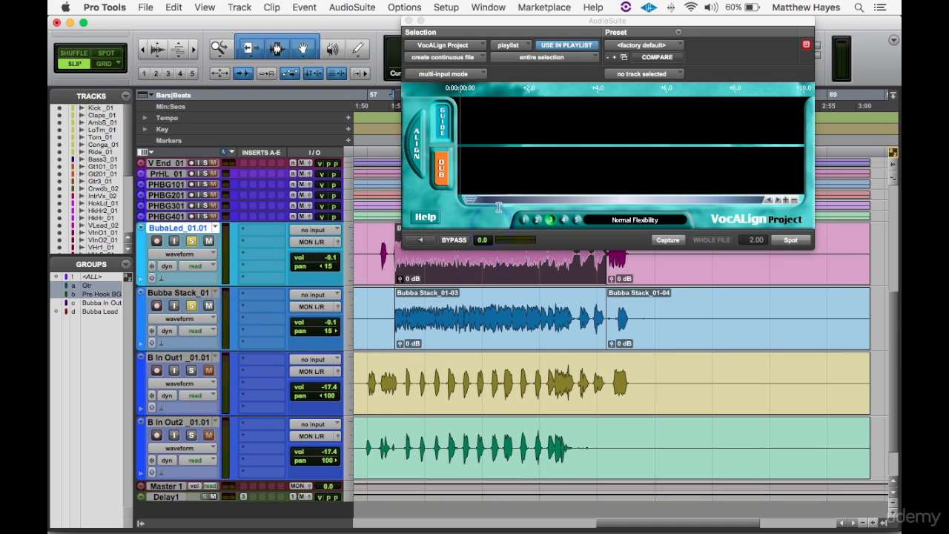
left_click_drag(518, 27, 333, 27)
left_click(413, 303)
left_click(464, 274)
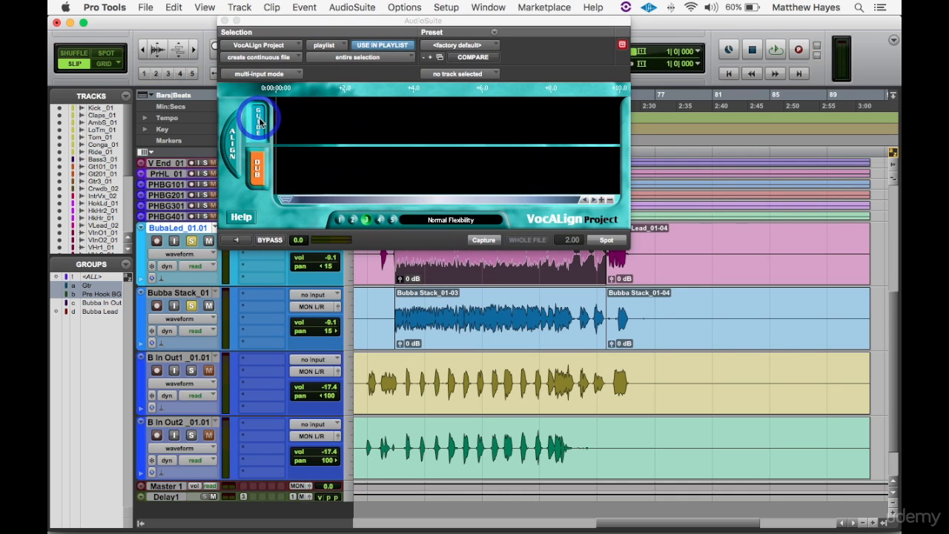
left_click(482, 239)
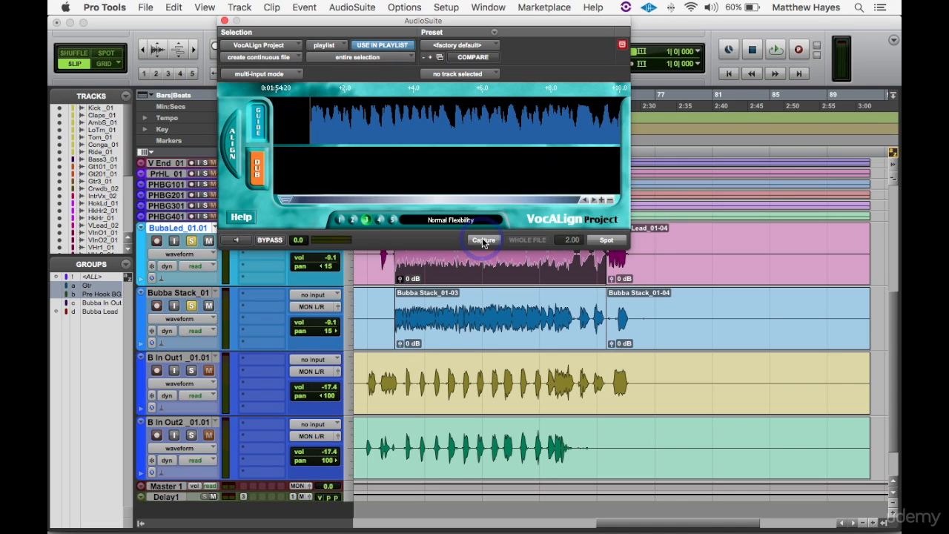
- Select the Bubba Stack_01-03 clip and capture it as the dub in VocALign Project
left_click(475, 330)
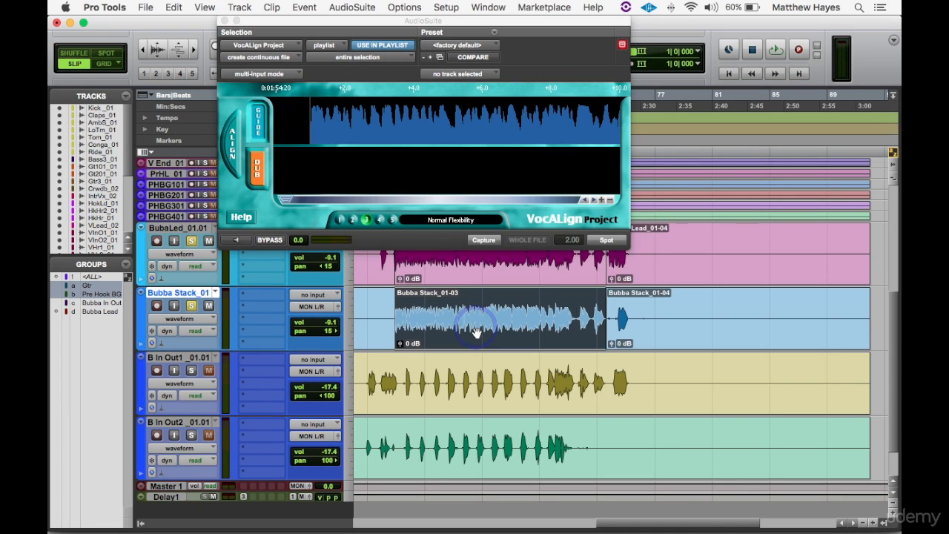
left_click(297, 192)
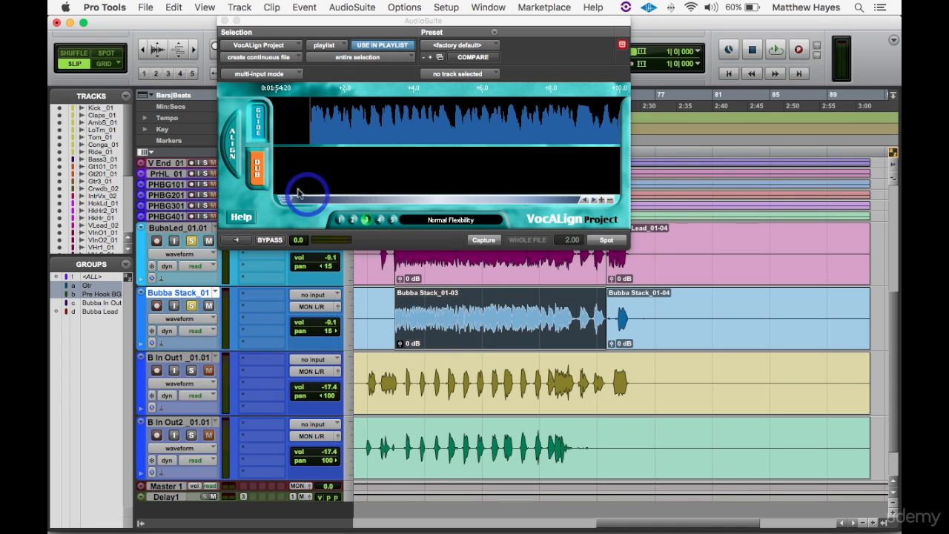
left_click(258, 166)
left_click(335, 37)
left_click(483, 239)
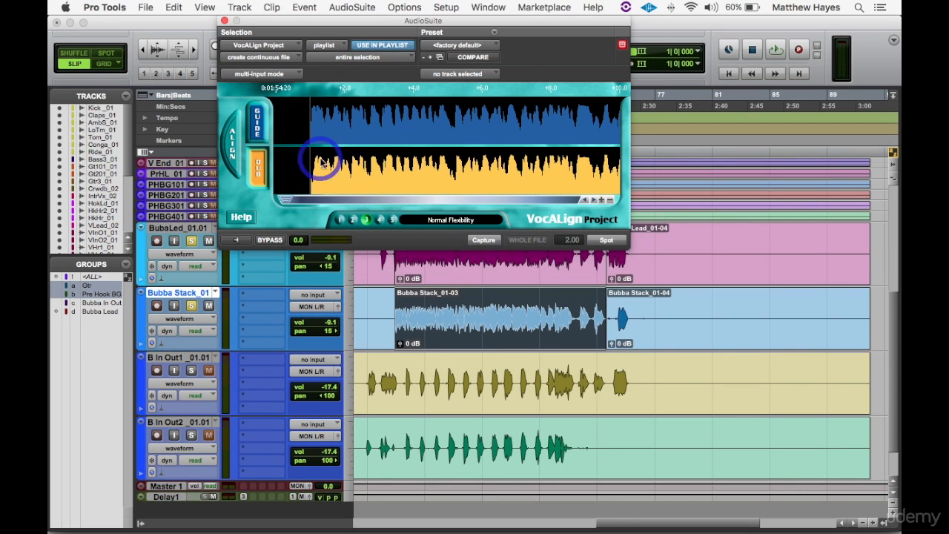
- Align the captured dub to the guide and spot the aligned audio onto the Bubba Stack track
left_click(232, 145)
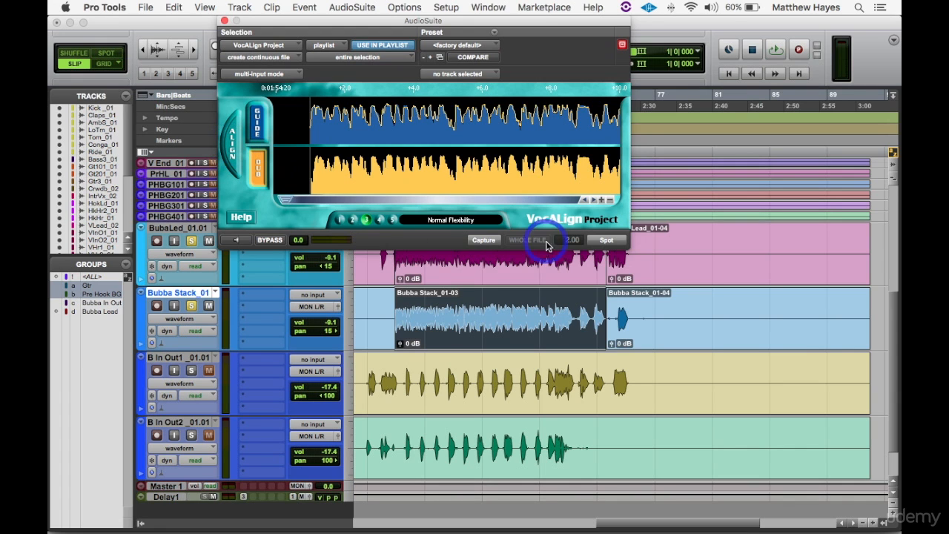
left_click(612, 244)
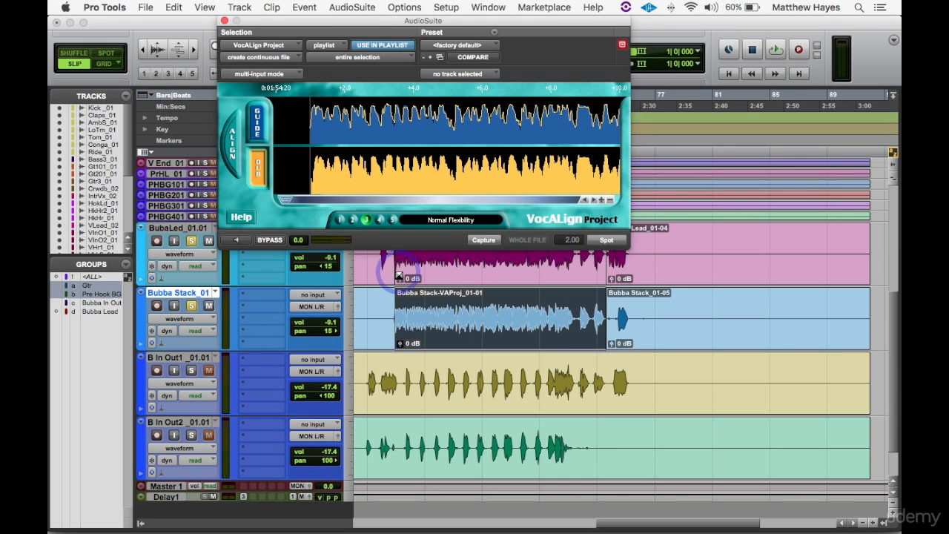
- Play back the aligned Bubba Stack clip together with the Bubba Lead
key("space")
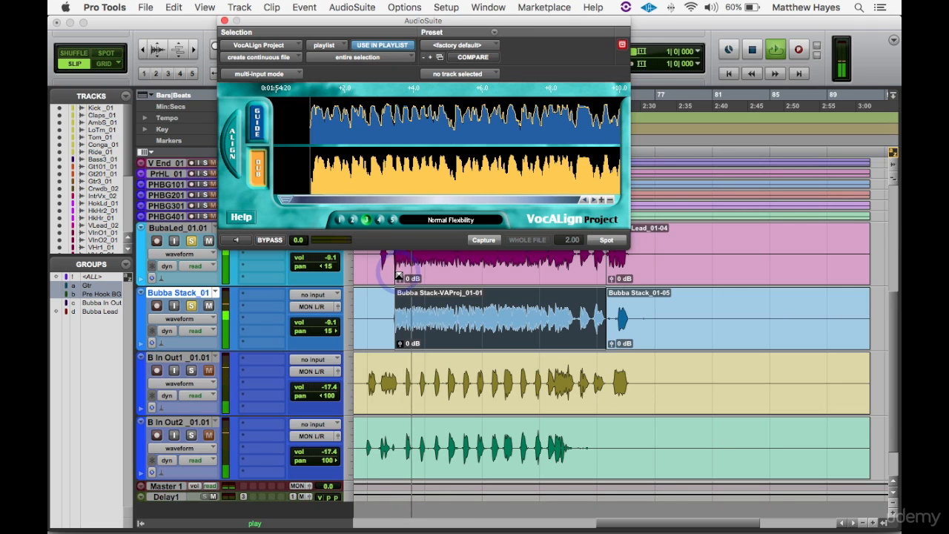
left_click(398, 275)
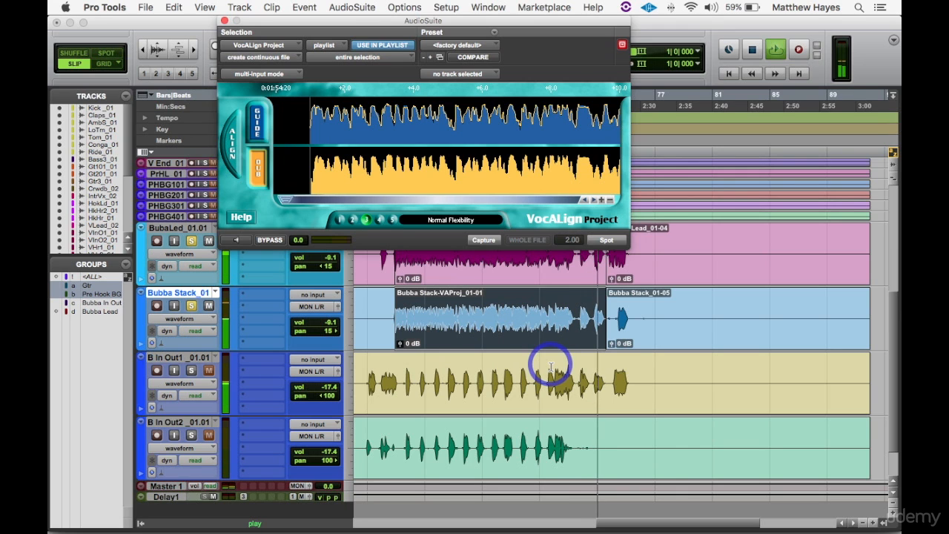
key("space")
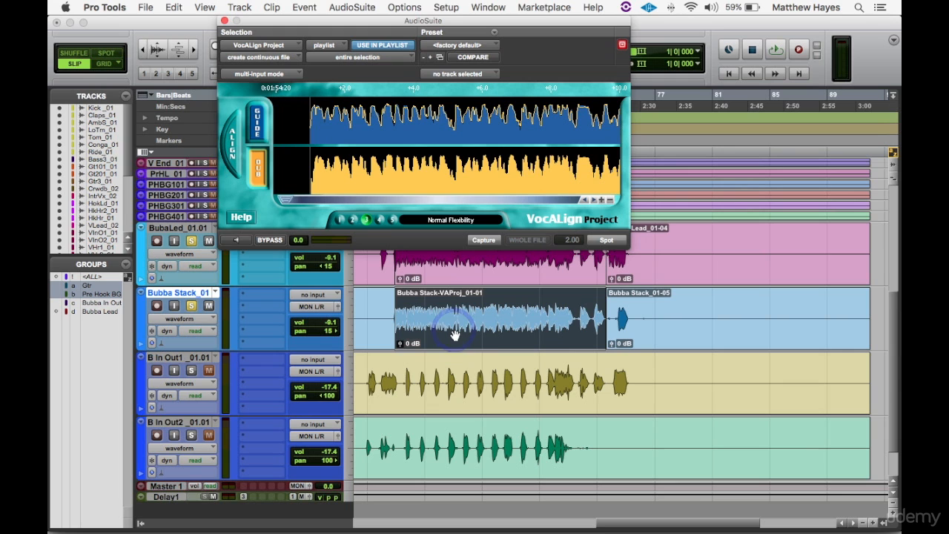
- Solo the B In Out1 and B In Out2 tracks and take Bubba Stack out of solo, with the cursor near the start of the phrase
left_click(398, 373)
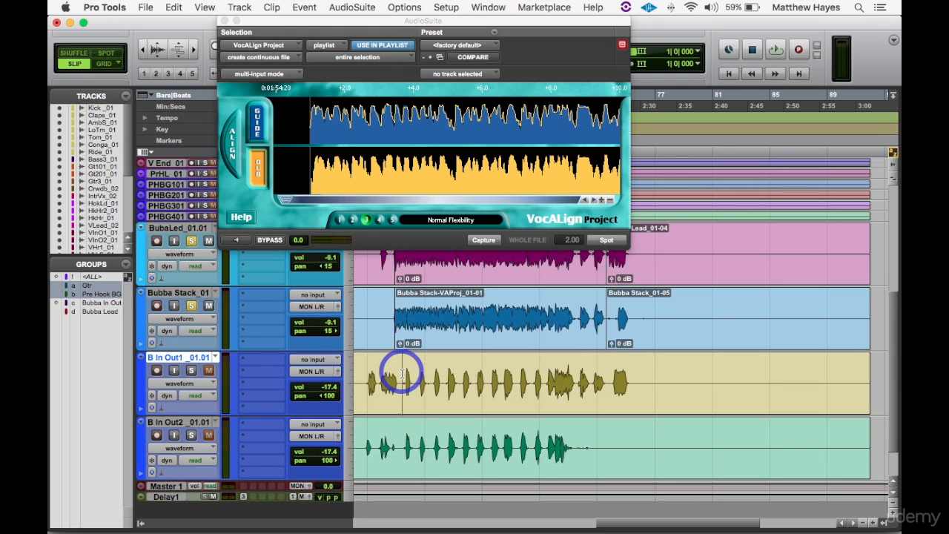
left_click(197, 371)
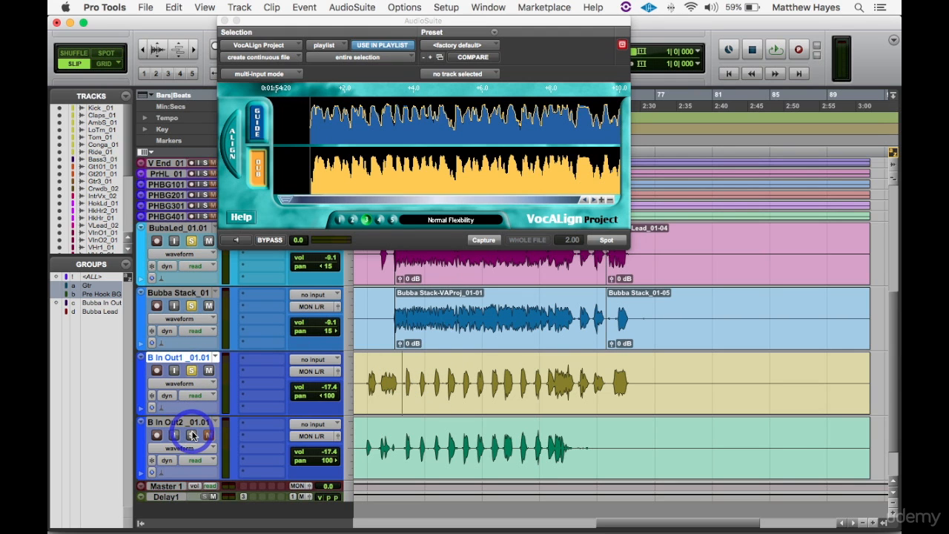
key("super+bracketright")
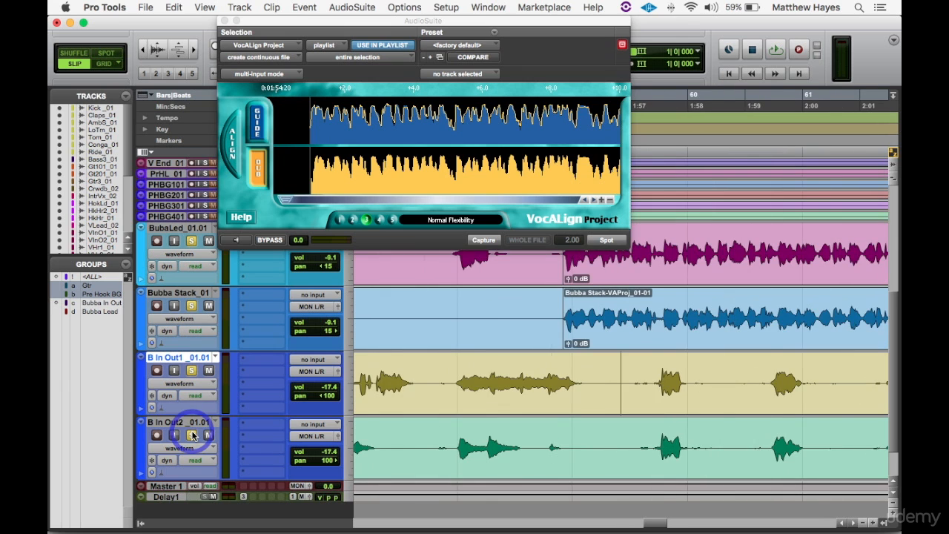
key("super+bracketright")
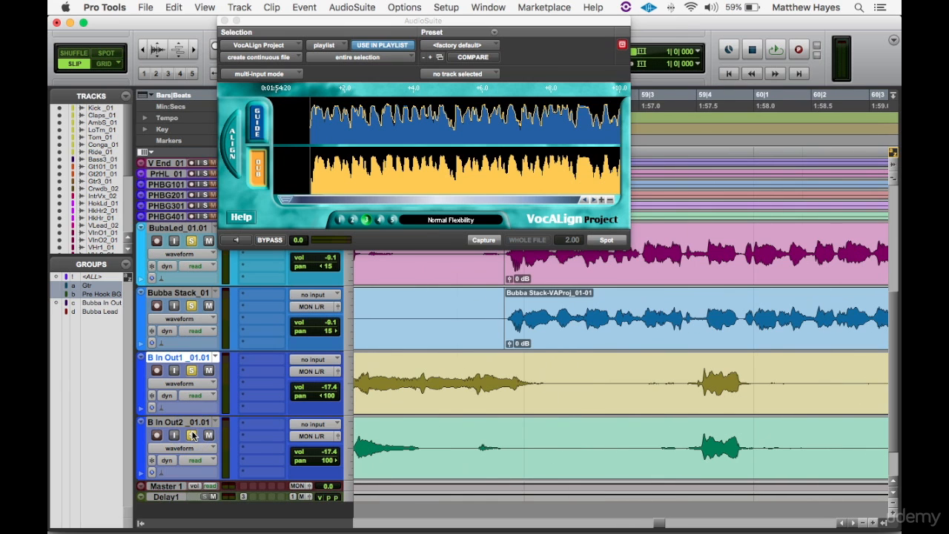
left_click(193, 306)
- Play back the Bubba Lead with the B In Out1 and B In Out2 tracks
key("space")
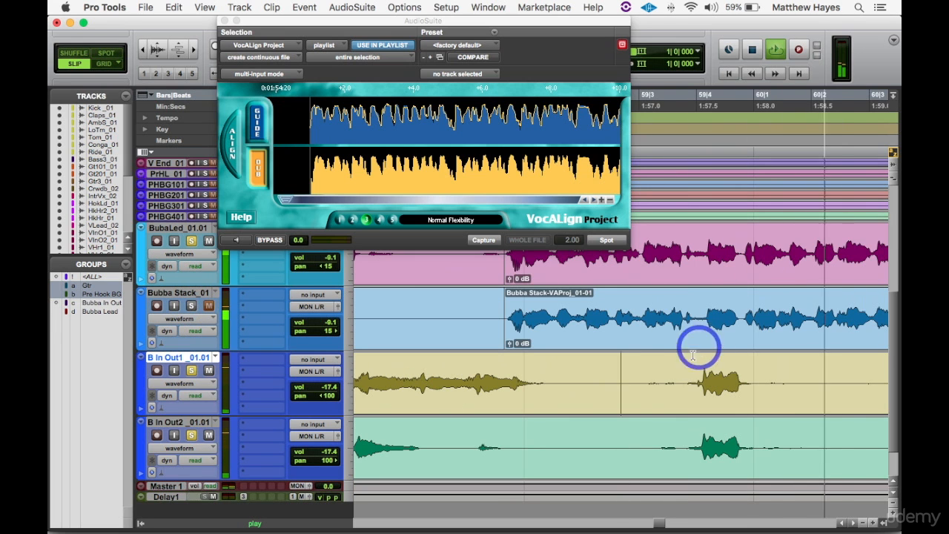
key("super+bracketleft")
key("super+bracketleft")
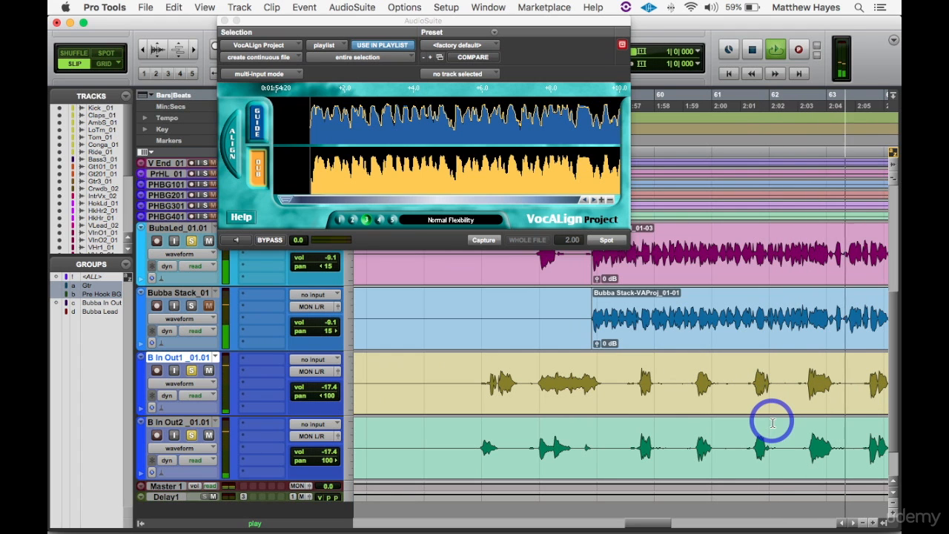
- Separate the Bubba Lead, B In Out1 and B In Out2 clips at about 1:57.5, just before their first shared word
left_click(648, 358)
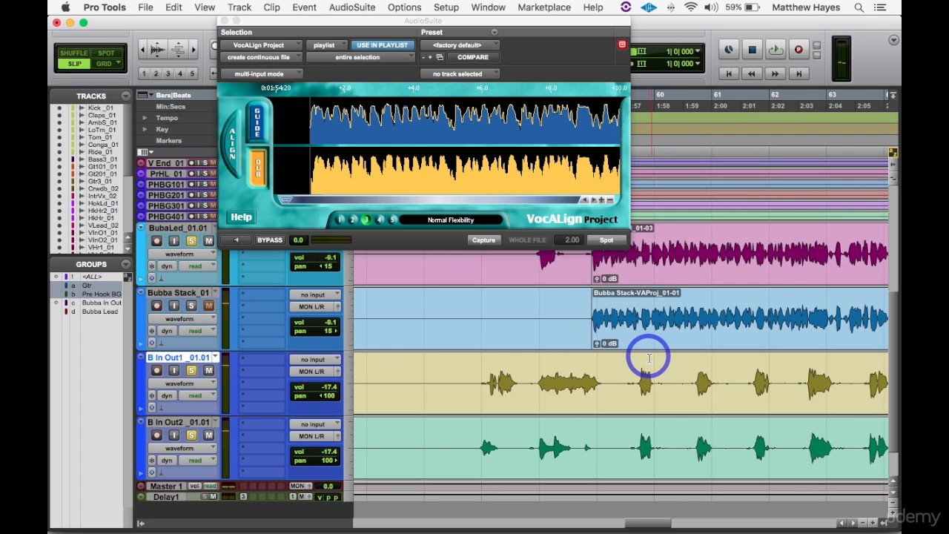
key("t")
key("t")
key("t")
key("t")
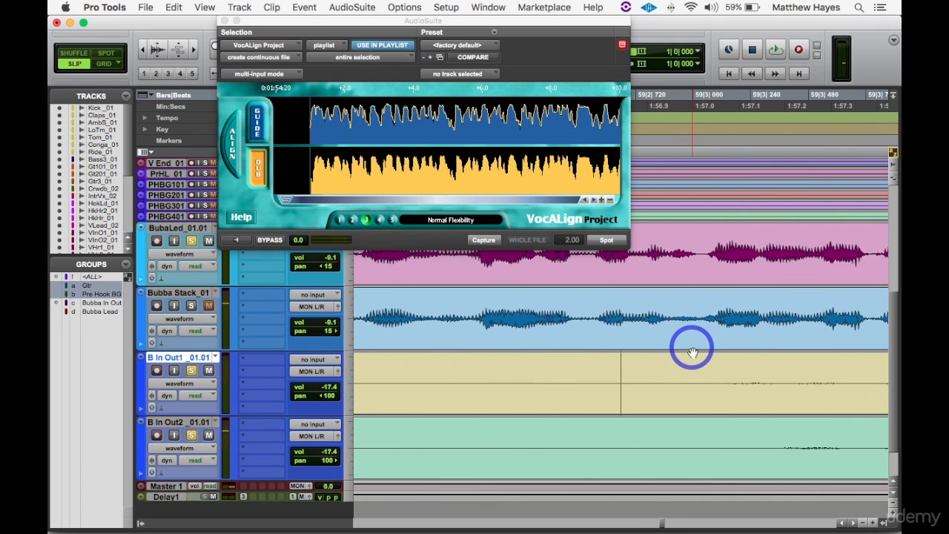
scroll(692, 353, "right", 5)
scroll(693, 353, "right", 3)
left_click(655, 252)
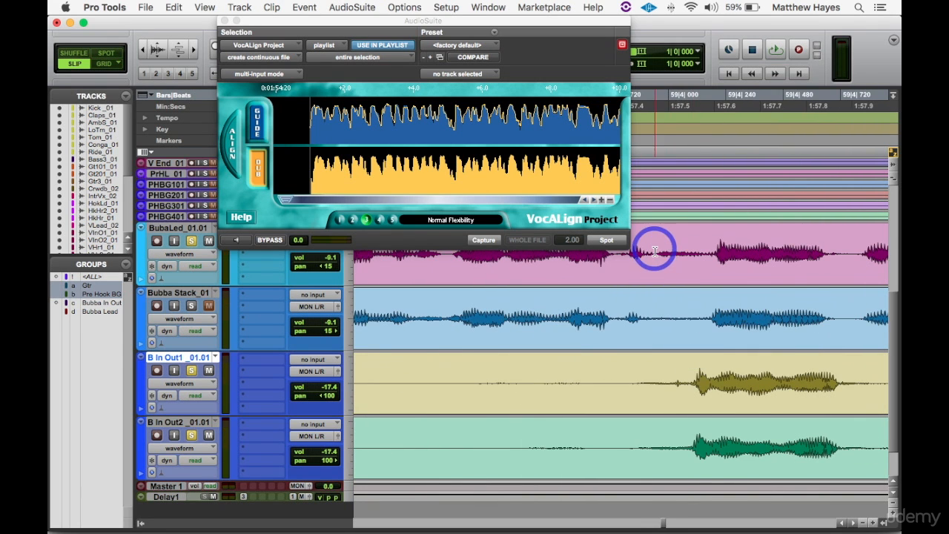
left_click(636, 381)
key("super+e")
left_click(640, 440)
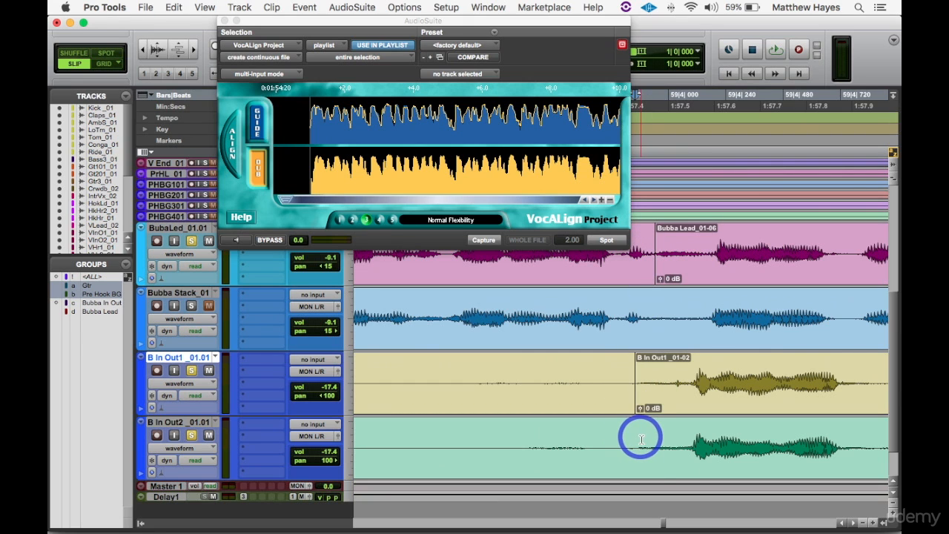
key("super+e")
- Separate the Bubba Lead, B In Out1 and B In Out2 clips again at about 1:57.9, just after the shared word
left_click(874, 378)
key("super+e")
left_click(874, 435)
key("super+e")
- Select the short separated Bubba Lead clip and capture it as the new guide in VocALign Project
left_click(788, 279)
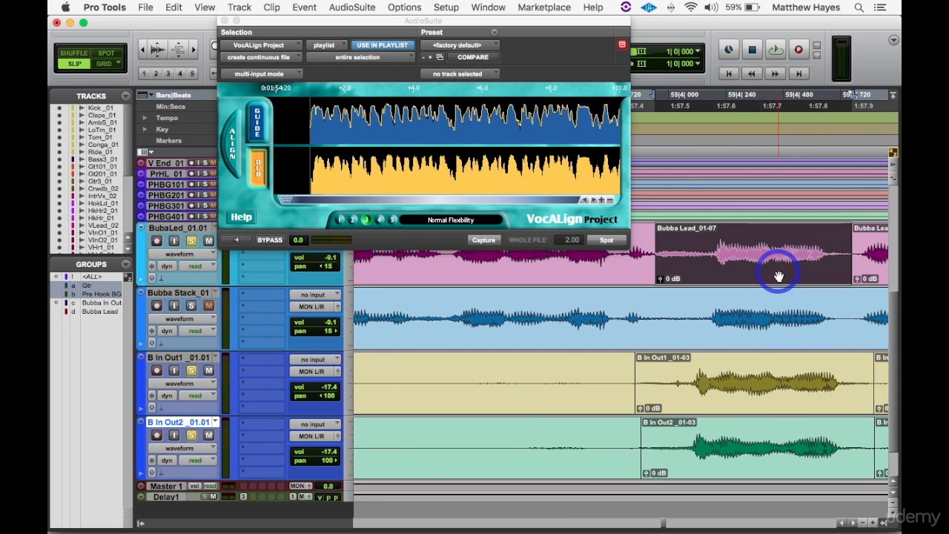
left_click(492, 240)
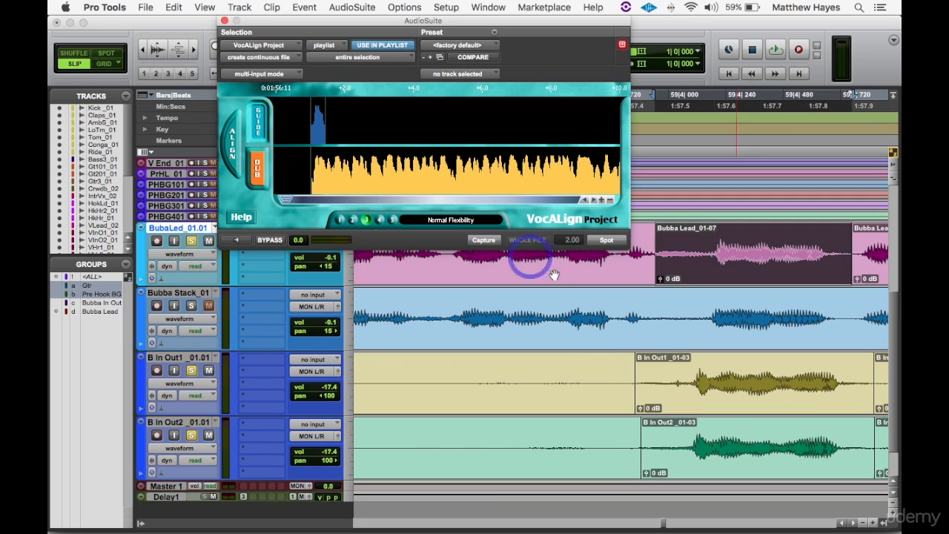
- Select the short B In Out1 word clip, capture it as the dub, align it to the guide and spot the result
left_click(712, 393)
left_click(256, 178)
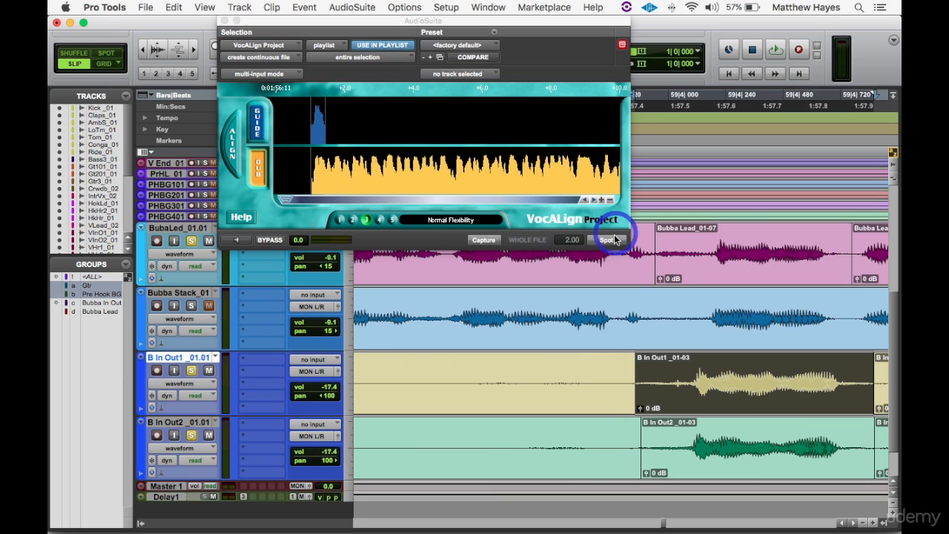
left_click(484, 241)
left_click(237, 140)
left_click(608, 241)
- Capture the matching B In Out2 word clip as the dub, align it to the same guide and spot the result
left_click(756, 477)
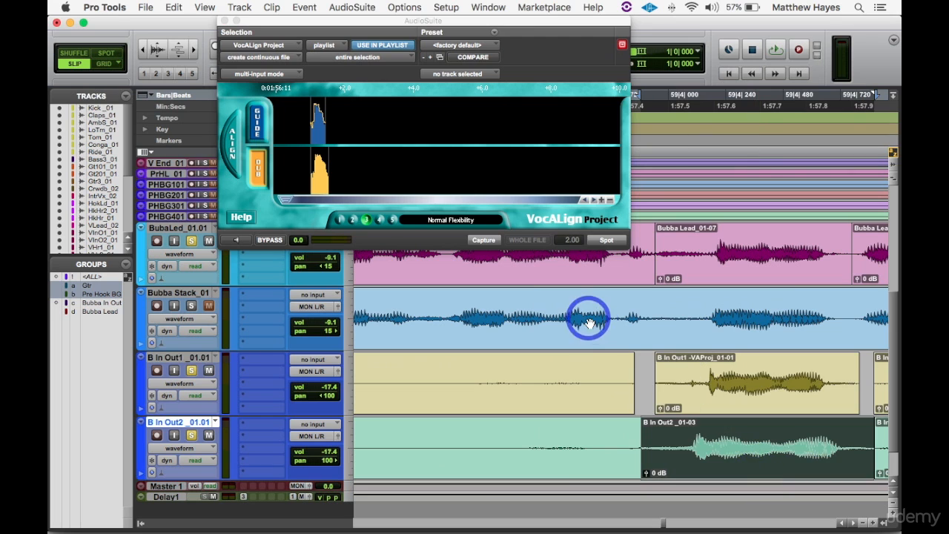
left_click(483, 240)
left_click(237, 131)
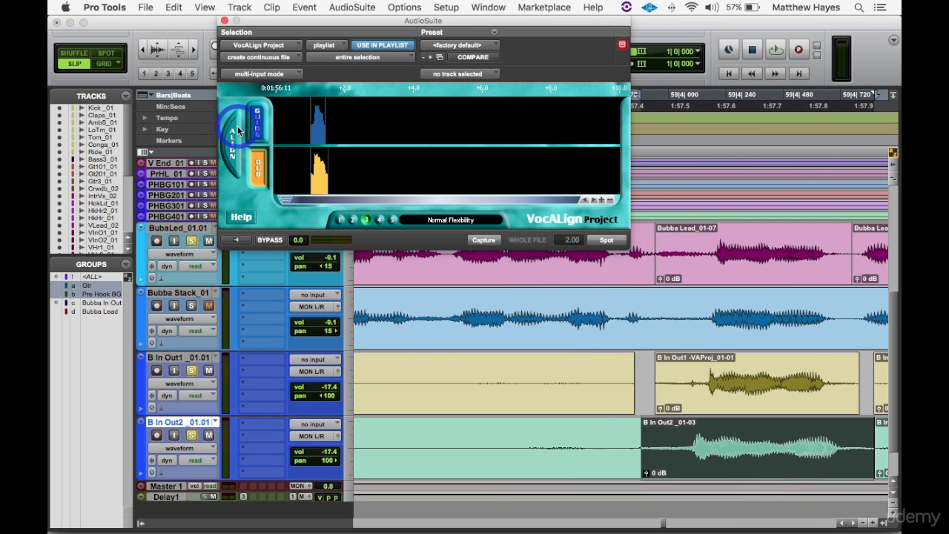
left_click(607, 243)
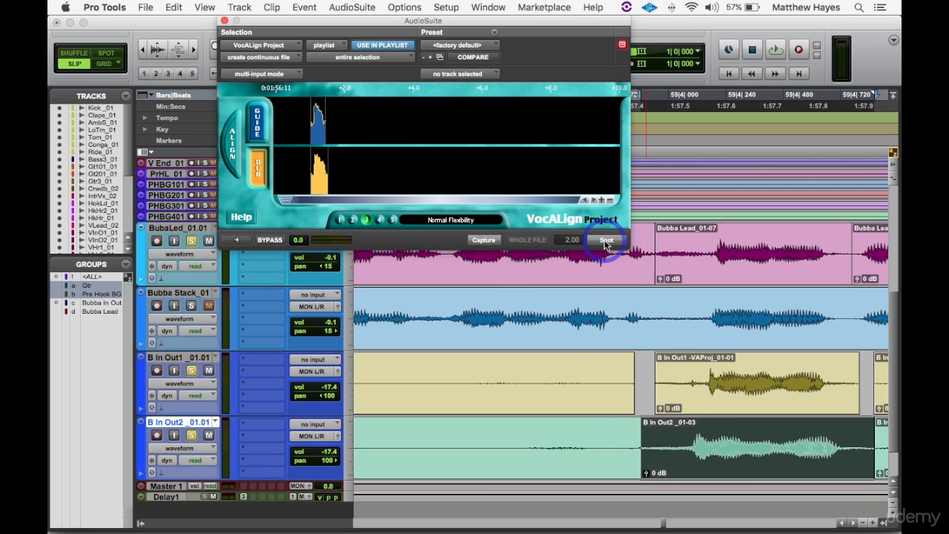
- Play back the aligned shared word in context up to the next B In Out word
key("r")
key("r")
key("r")
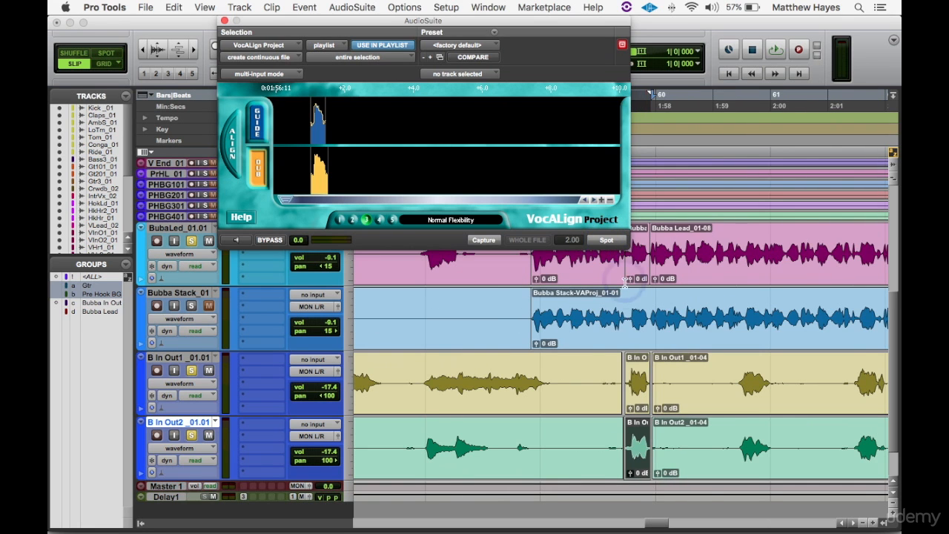
left_click(524, 378)
key("space")
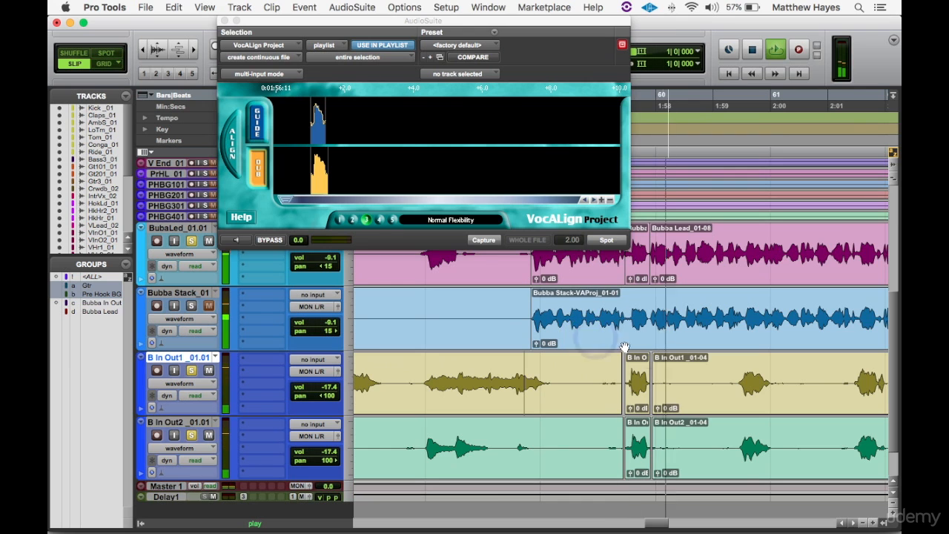
left_click(738, 363)
key("space")
- Separate the B In Out1 and B In Out2 clips at about 1:59.45 and the Bubba Lead at about 1:59.50, before their next word
key("t")
key("t")
key("t")
key("t")
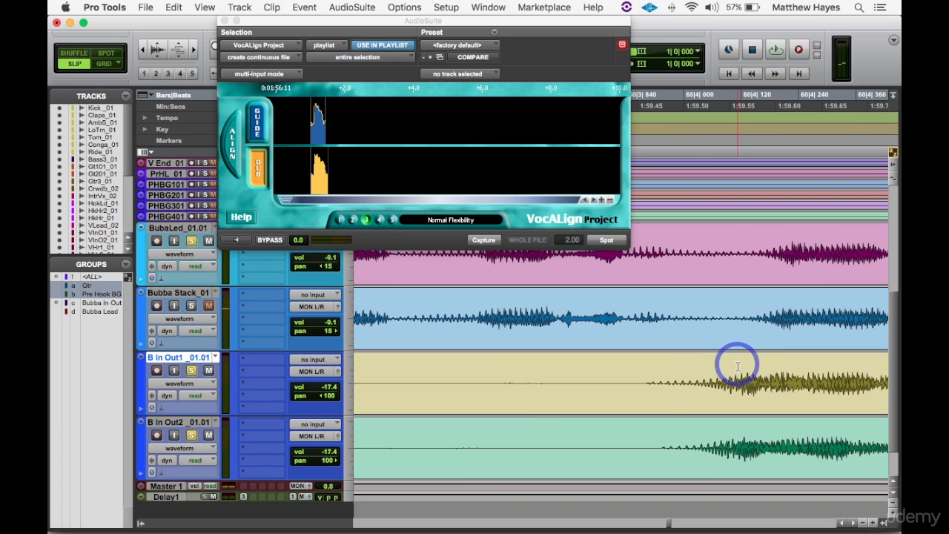
left_click(642, 374)
left_click_drag(642, 375, 642, 436)
key("b")
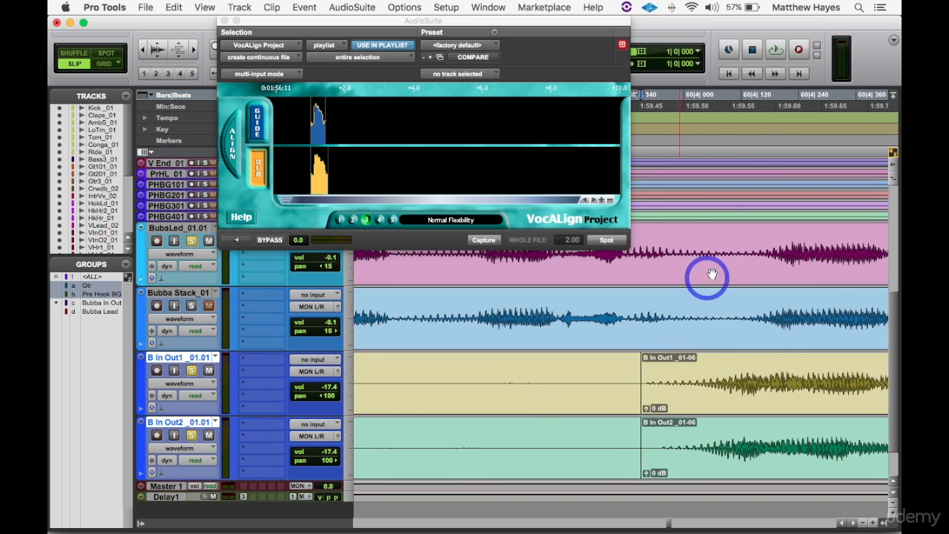
left_click(689, 243)
key("b")
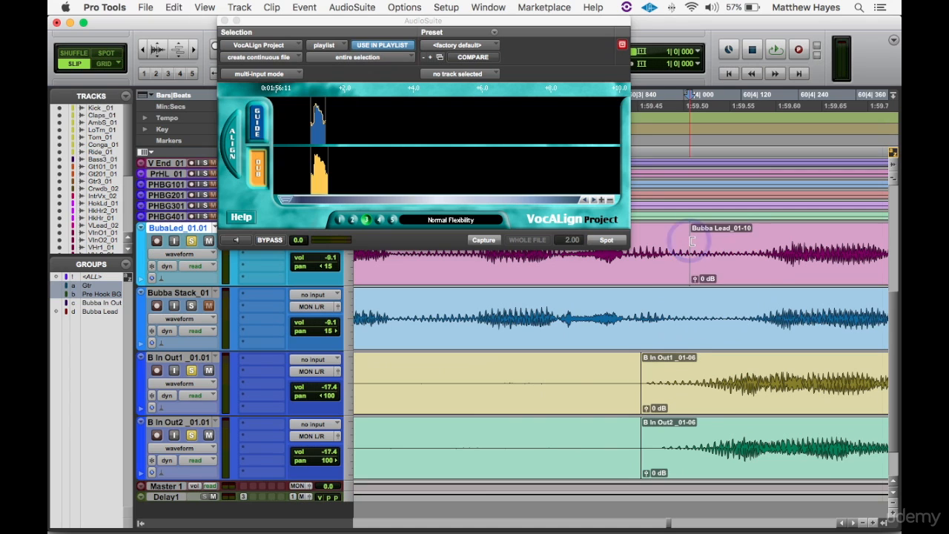
- Audition the word's end, then separate the Bubba Lead at about 1:59.9 and the B In Out1 and B In Out2 clips at about 2:00.0
key("r")
key("r")
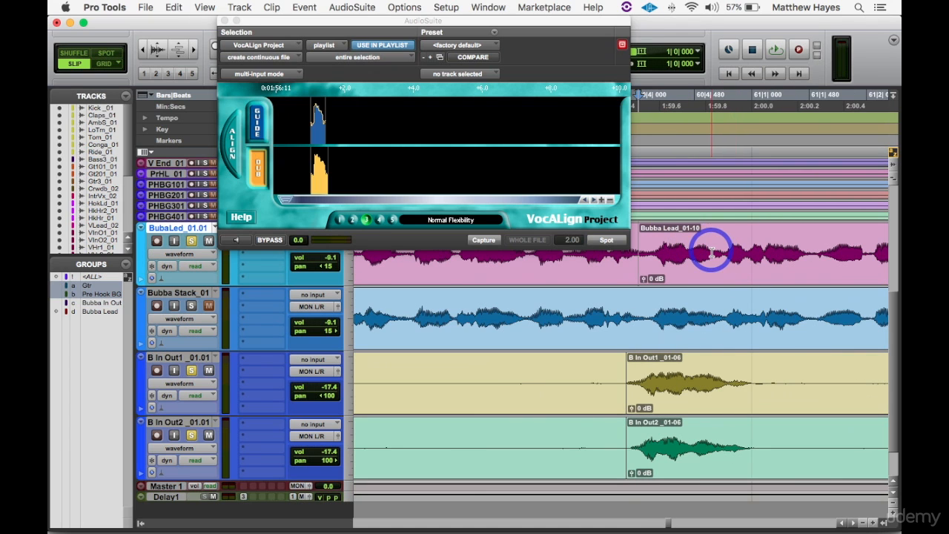
key("space")
key("space")
left_click(726, 248)
key("space")
key("space")
key("b")
left_click(754, 363)
key("b")
key("b")
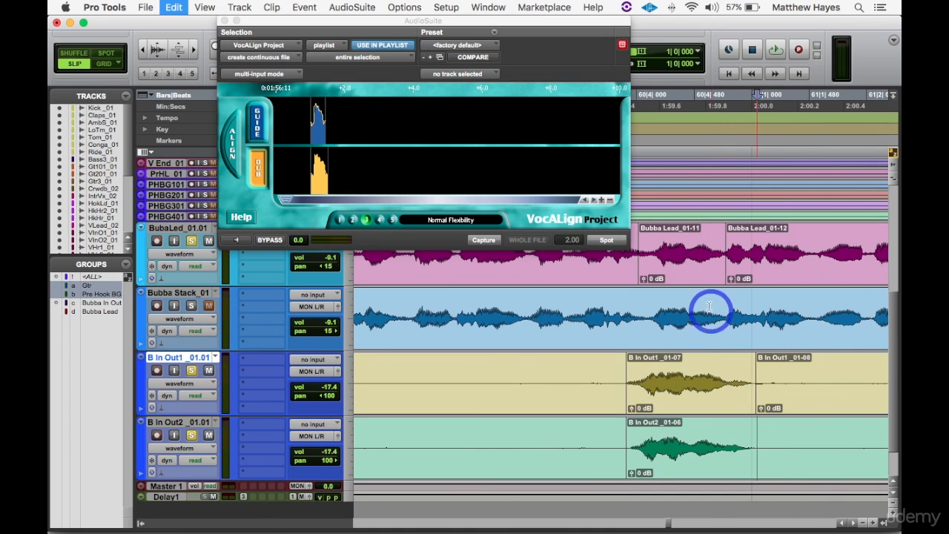
- Capture the Bubba Lead word at about 1:59.5 as the guide and spot the B In Out1 word aligned to it
left_click(692, 275)
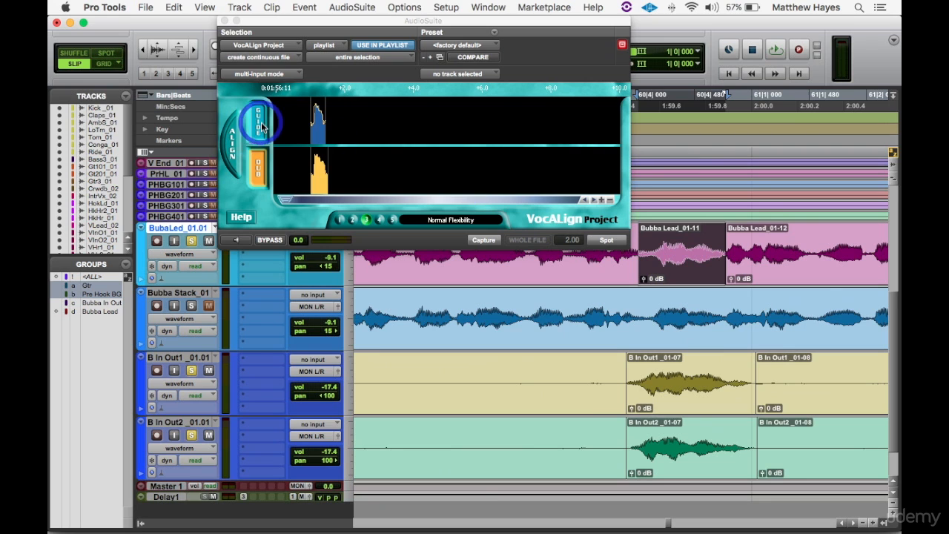
left_click(483, 240)
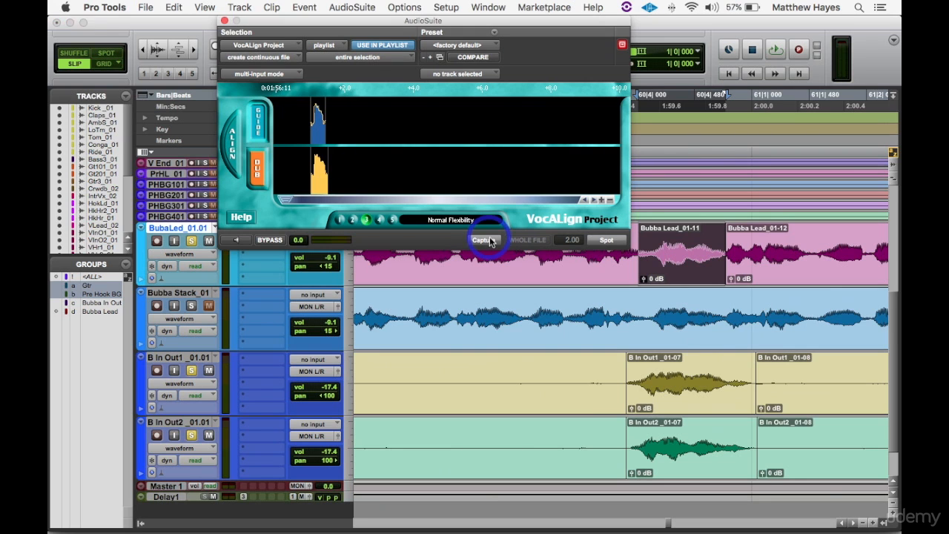
left_click(684, 396)
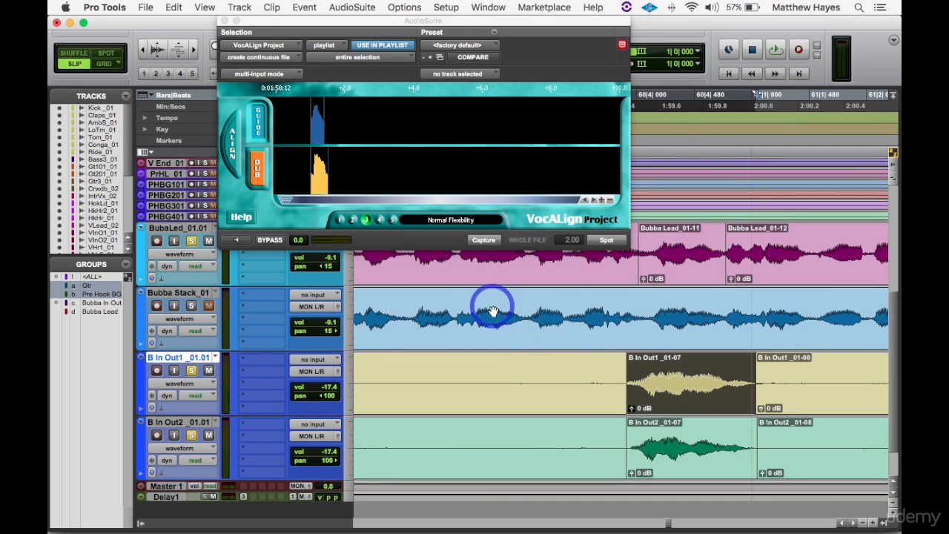
left_click(480, 238)
left_click(612, 239)
- Capture the B In Out2 word at about 1:59.5 as the dub, align it to the guide and spot the result
left_click(700, 439)
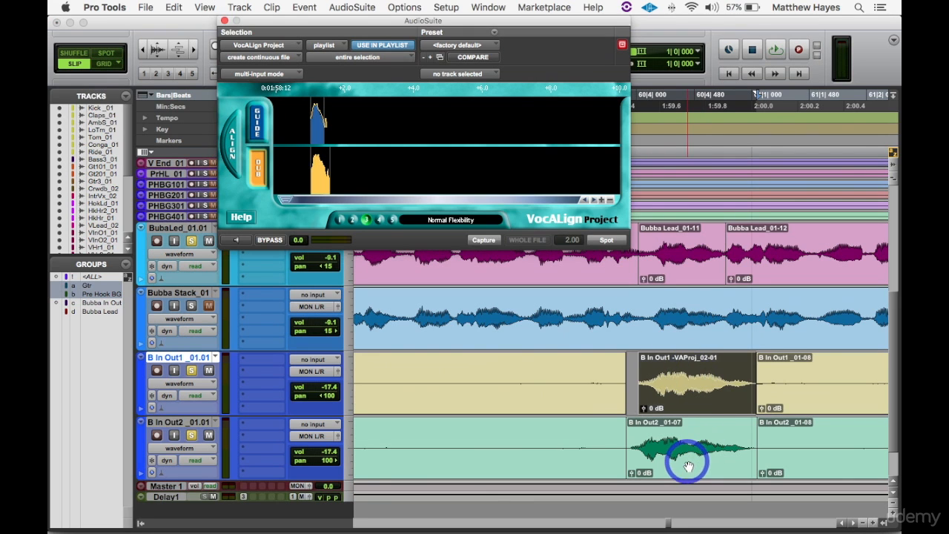
left_click(258, 171)
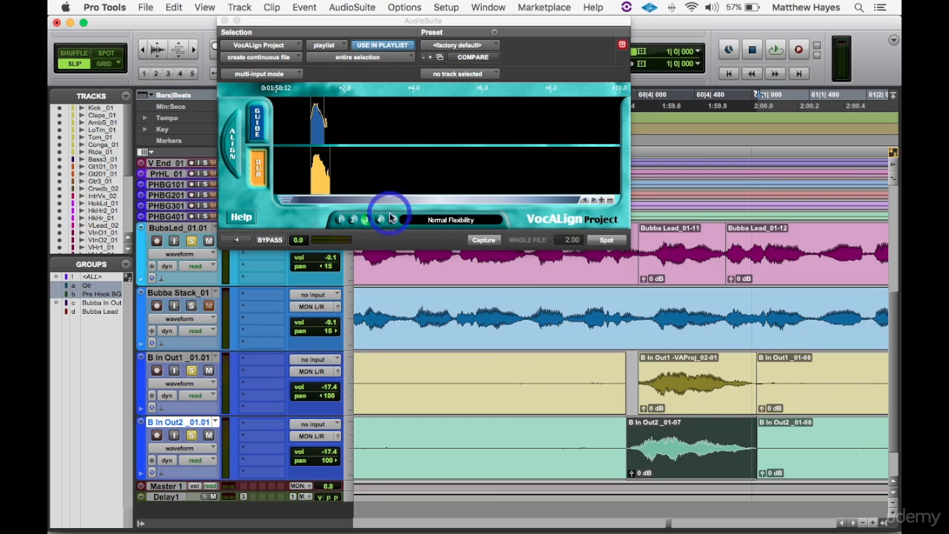
left_click(480, 241)
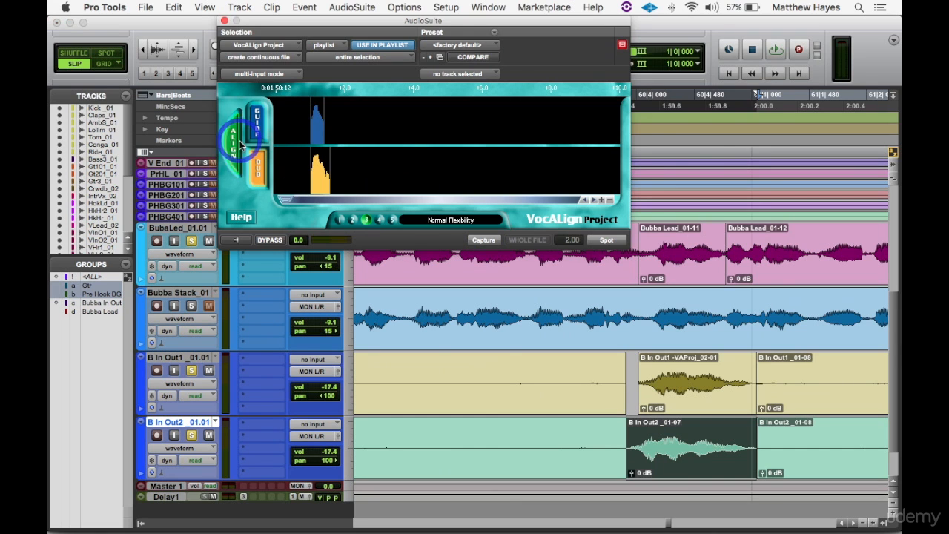
left_click(604, 239)
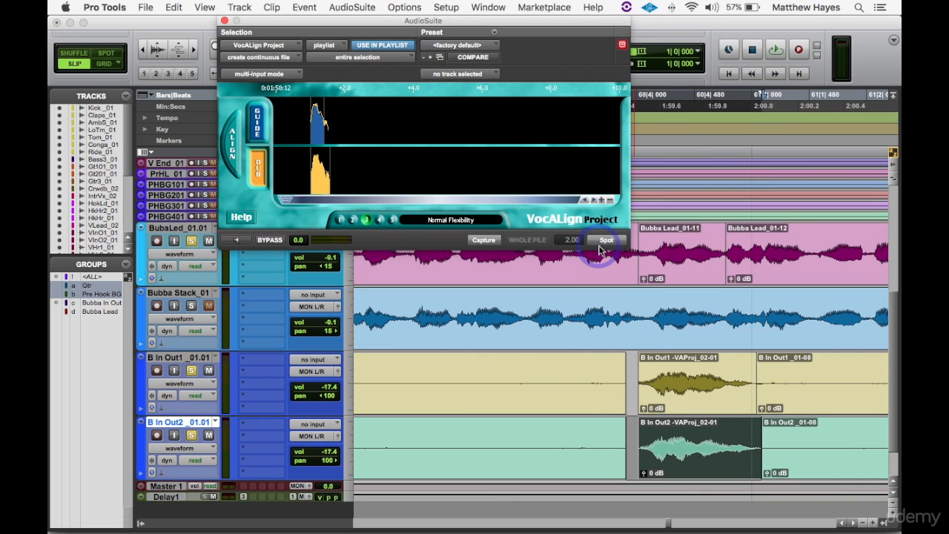
- Play back the second aligned B In Out word against the Bubba Lead
key("r")
key("r")
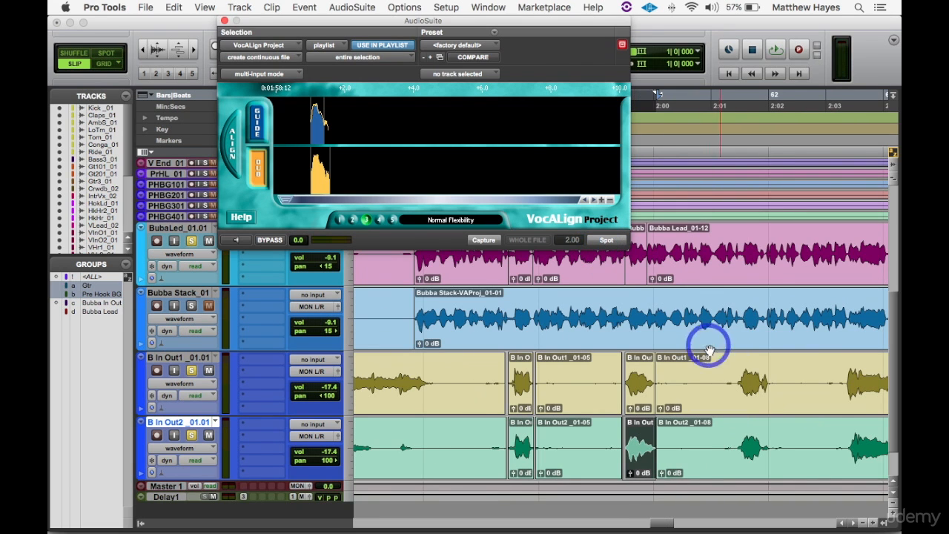
left_click(585, 312)
key("space")
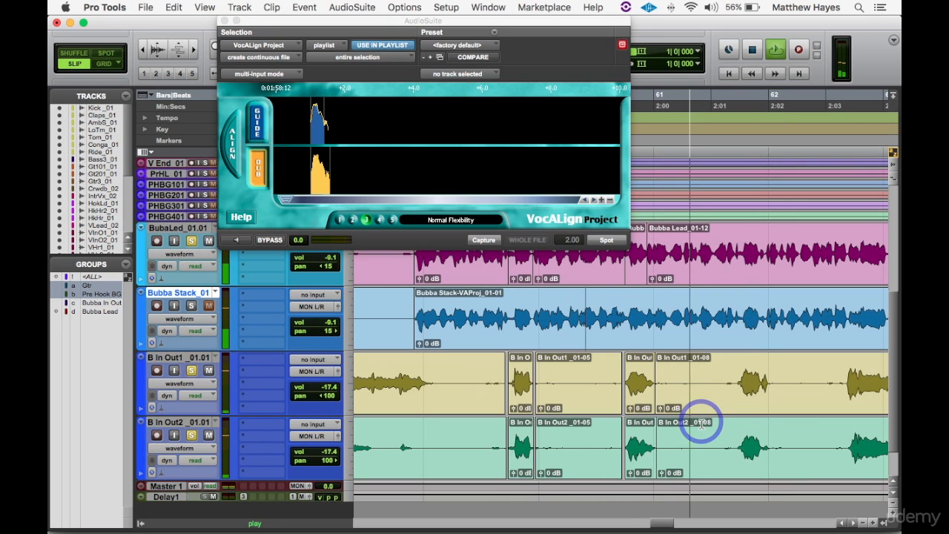
key("space")
- Delete the leftover B In Out1 and B In Out2 clips between the two aligned words and trim the preceding clips' ends to about 1:56.4
left_click(595, 407)
key("Delete")
left_click(586, 467)
key("Delete")
left_click_drag(503, 383, 447, 382)
left_click_drag(507, 445, 444, 443)
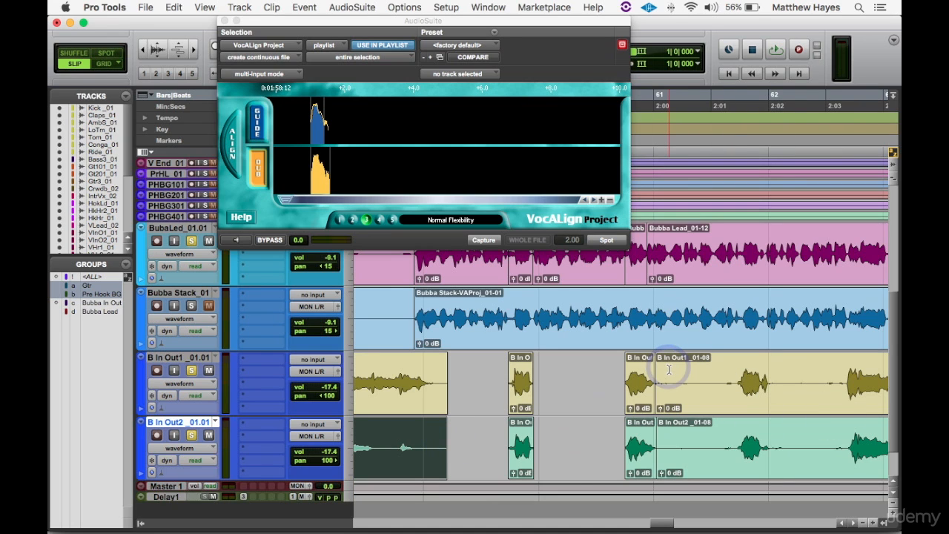
- Heal the Bubba Lead separations between 58|3|863 and 61|1|715, moving the AudioSuite window off the tracks being worked on
left_click(467, 33)
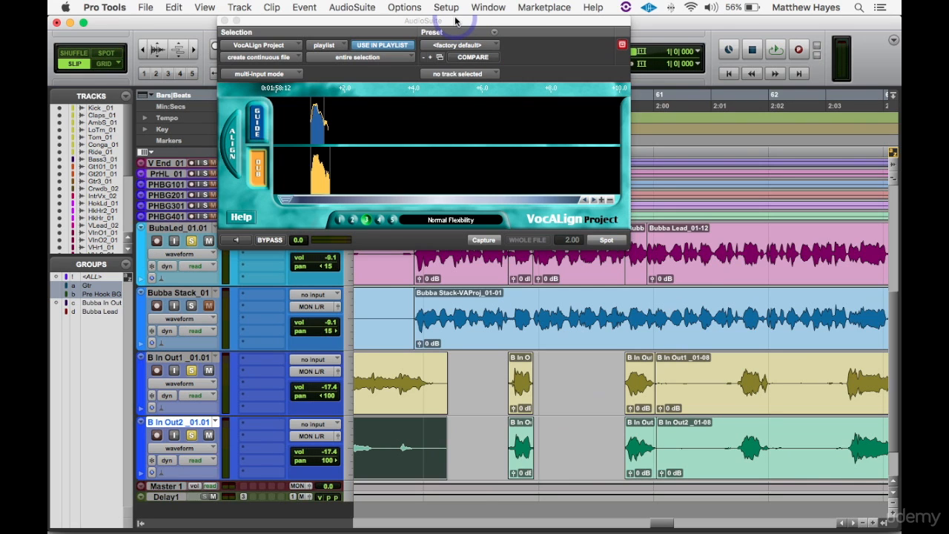
left_click_drag(478, 26, 596, 321)
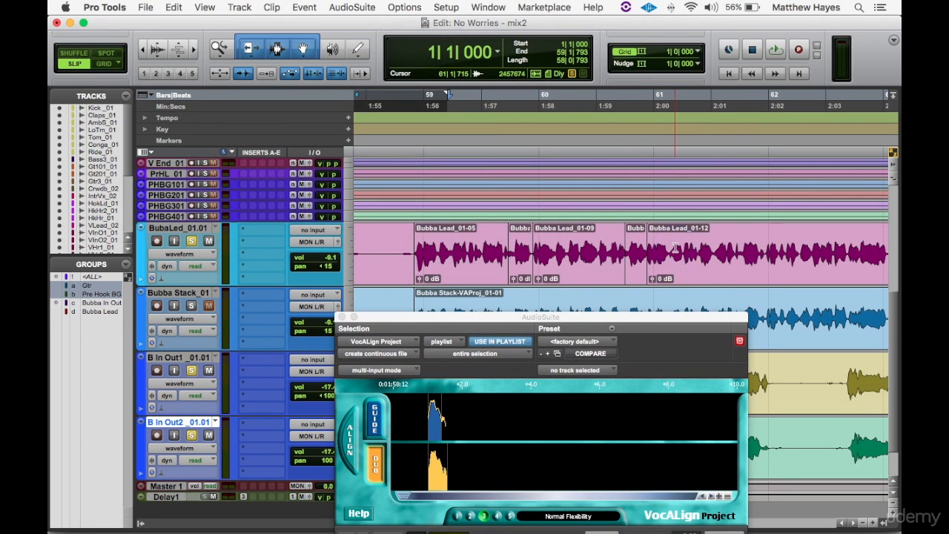
left_click_drag(674, 248, 391, 251)
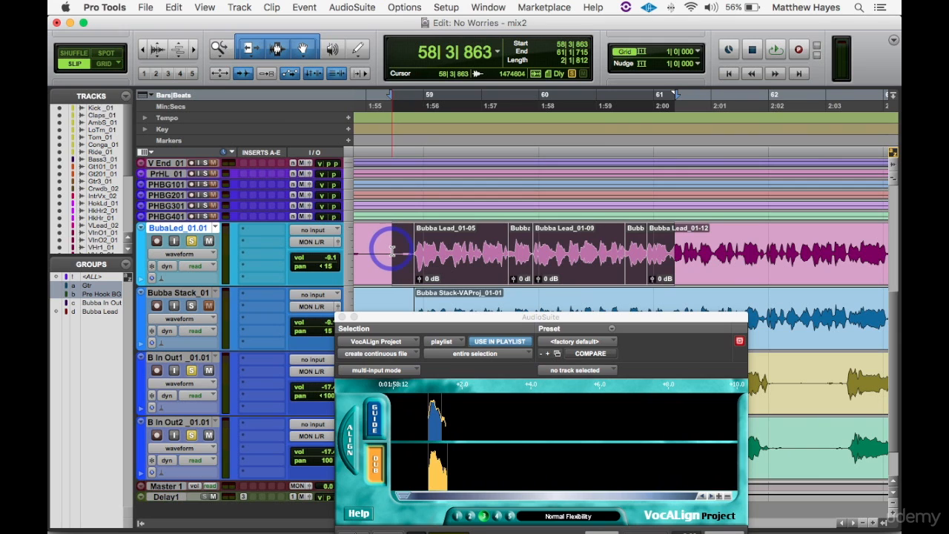
key("super+h")
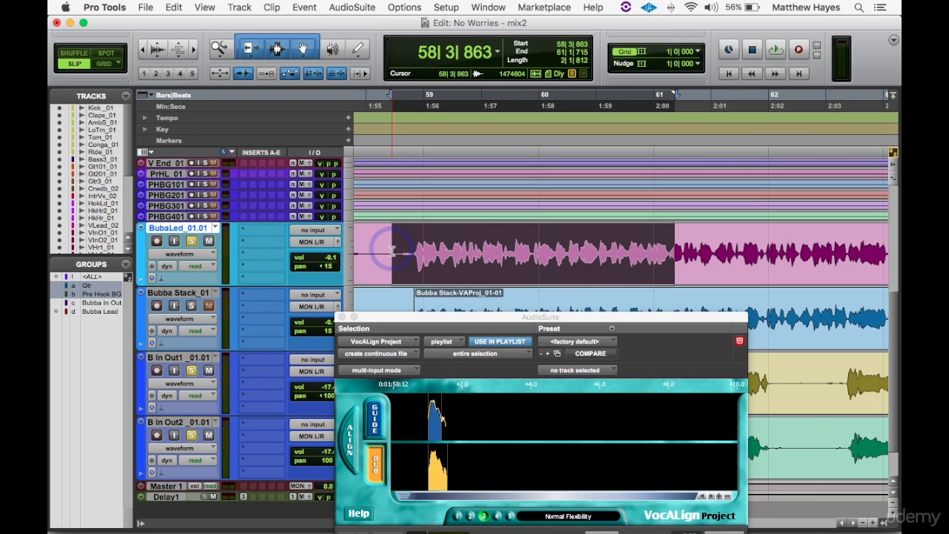
left_click(537, 318)
left_click_drag(537, 318, 423, 158)
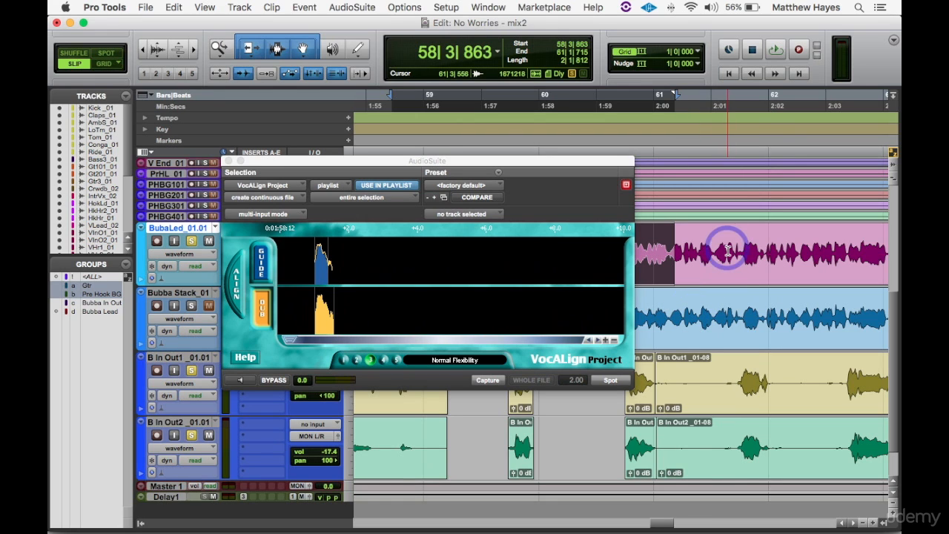
- Find and play back the next word shared by the Bubba Lead and B In Out tracks, around 2:01.4
key("t")
key("t")
key("t")
key("r")
key("r")
key("r")
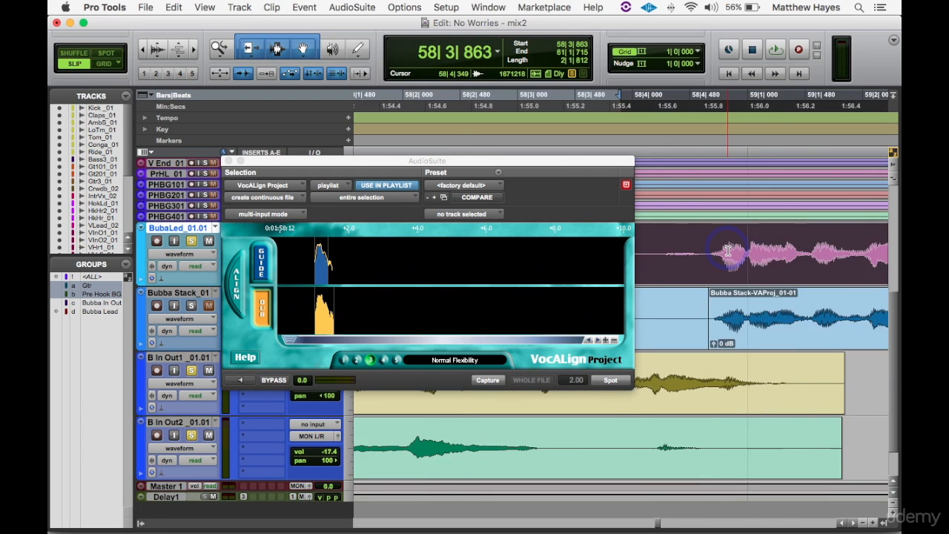
key("r")
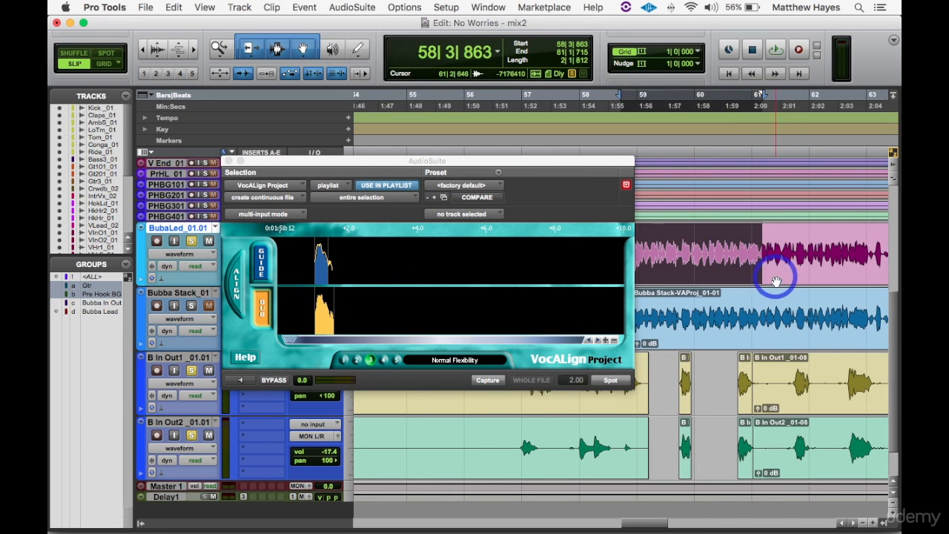
left_click(786, 250)
key("t")
key("t")
key("t")
key("space")
key("space")
- Separate the Bubba Lead, B In Out1 and B In Out2 clips around the shared word, from about 2:01.4 to about 2:02.0
left_click(676, 247)
key("b")
left_click(672, 377)
key("b")
left_click(667, 439)
key("b")
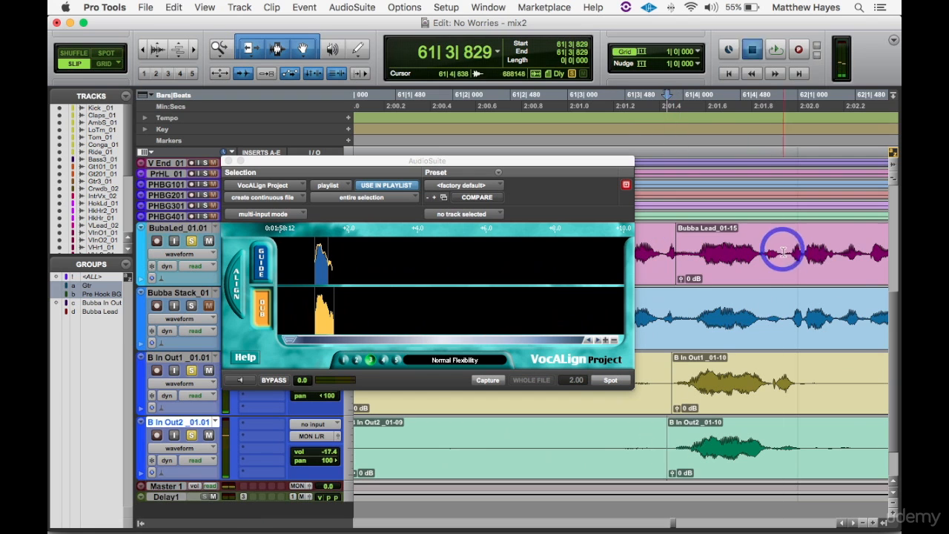
left_click(786, 248)
- Capture the Bubba Lead word at about 2:01.4 as the guide and spot the B In Out1 word aligned to it
left_click(261, 262)
left_click(707, 394)
left_click(261, 307)
left_click(234, 281)
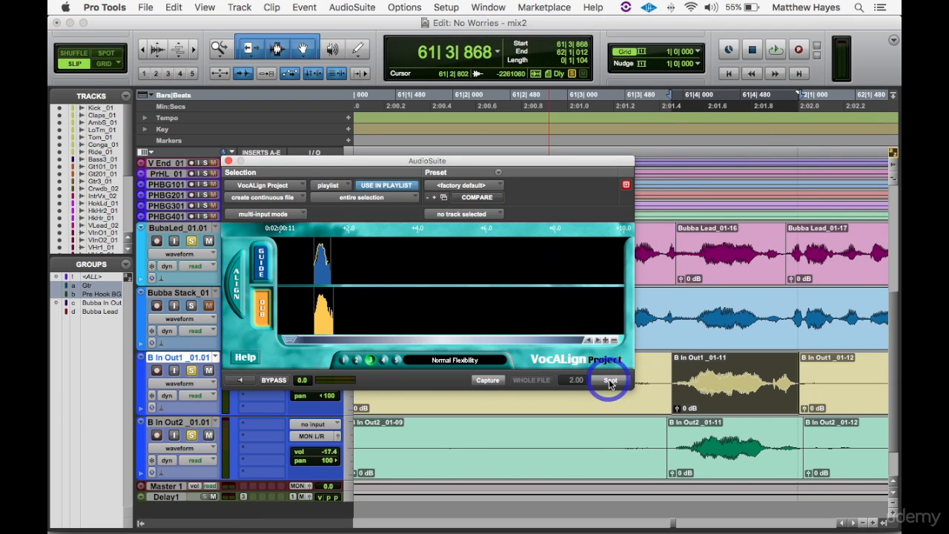
left_click(609, 379)
- Capture the B In Out2 word at about 2:01.4 as the dub, align it to the guide and spot the result
left_click(712, 458)
left_click(260, 300)
left_click(606, 381)
- Separate the Bubba Lead, B In Out1 and B In Out2 clips around the following shared word, from about 2:03.4 to about 2:04.2
left_click_drag(519, 161, 425, 94)
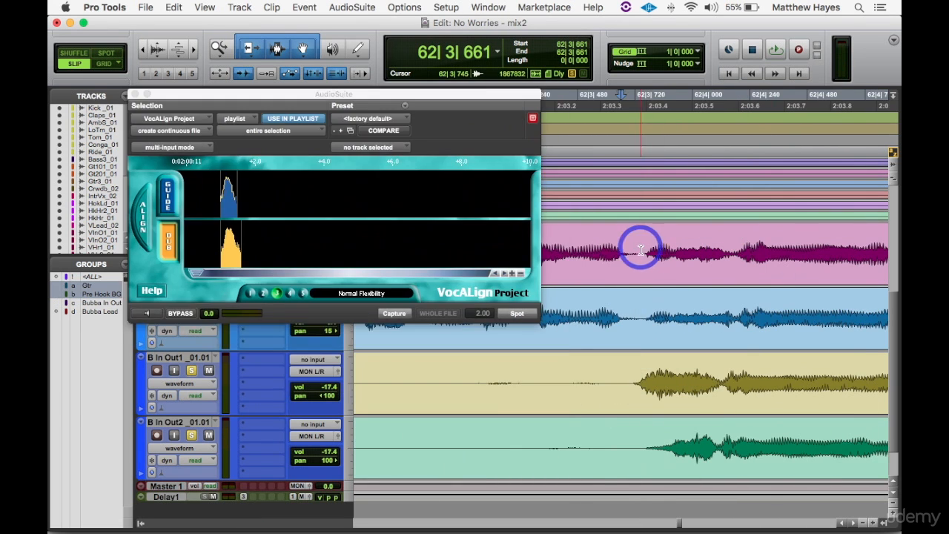
left_click(639, 247)
key("b")
left_click(626, 382)
key("b")
left_click(636, 441)
key("b")
key("r")
left_click(824, 253)
key("b")
left_click(819, 378)
key("b")
left_click(823, 441)
key("b")
- Capture the Bubba Lead word at about 2:03.4 as the guide and align the B In Out1 and B In Out2 words to it
left_click(741, 261)
left_click(395, 314)
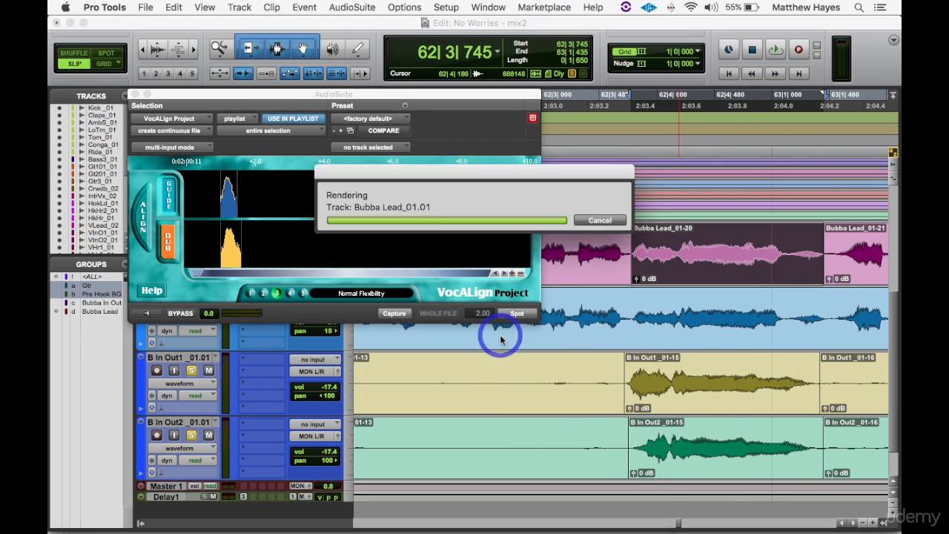
left_click(687, 458)
left_click(393, 314)
left_click(519, 313)
- Delete the leftover B In Out clips between the aligned words
key("r")
key("r")
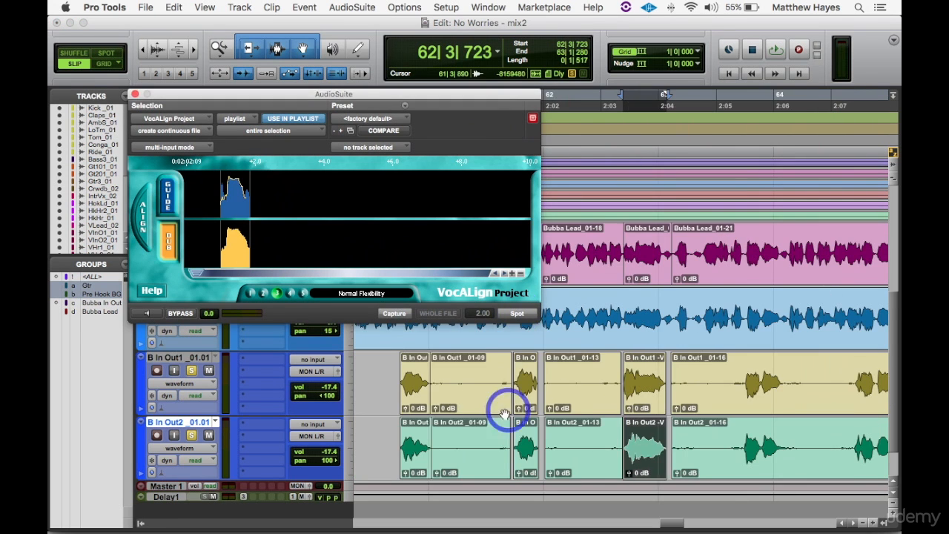
left_click(501, 404)
key("Delete")
- Separate the Bubba Lead and both B In Out clips at about 2:05.5, before the next word, and clear the leftover B In Out clips ahead of it
left_click(738, 379)
key("t")
key("t")
key("t")
left_click(671, 250)
key("b")
left_click(669, 378)
- Separate the Bubba Lead, B In Out1 and B In Out2 clips just before their next shared word
key("b")
left_click(667, 433)
- Separate the Bubba Lead and both B In Out clips just after their next shared word, at about 2:08.1
key("b")
key("r")
key("r")
left_click(559, 461)
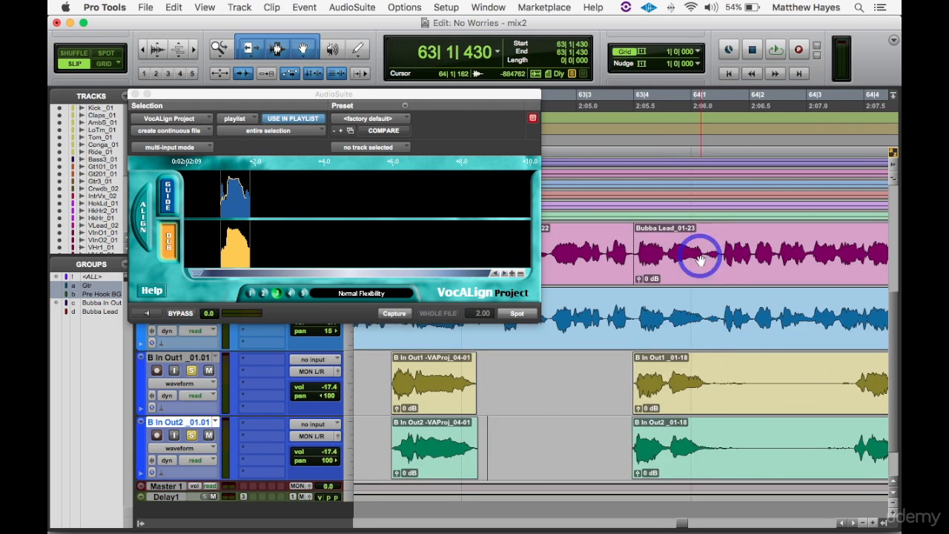
- Capture the Bubba Lead word at about 2:05.5 as the guide and spot the B In Out1 and B In Out2 words aligned to it
key("r")
key("r")
key("r")
left_click(586, 261)
left_click(168, 196)
left_click(395, 314)
left_click(586, 392)
left_click(393, 313)
left_click(517, 314)
left_click(575, 448)
left_click(517, 314)
left_click(772, 377)
key("t")
key("t")
key("t")
key("t")
left_click(666, 250)
left_click(635, 377)
left_click(616, 431)
key("b")
- Delete the leftover B In Out1 and B In Out2 clips ahead of the newly separated word
key("r")
key("r")
key("r")
key("r")
left_click(596, 409)
key("Delete")
left_click(593, 445)
- Delete the leftover B In Out1 and B In Out2 clips ahead of the word at about 2:09.5
key("Delete")
left_click(697, 378)
key("t")
key("t")
key("t")
key("t")
left_click(696, 245)
- Separate the Bubba Lead, B In Out1 and B In Out2 clips around the word starting at about 2:09.5
key("b")
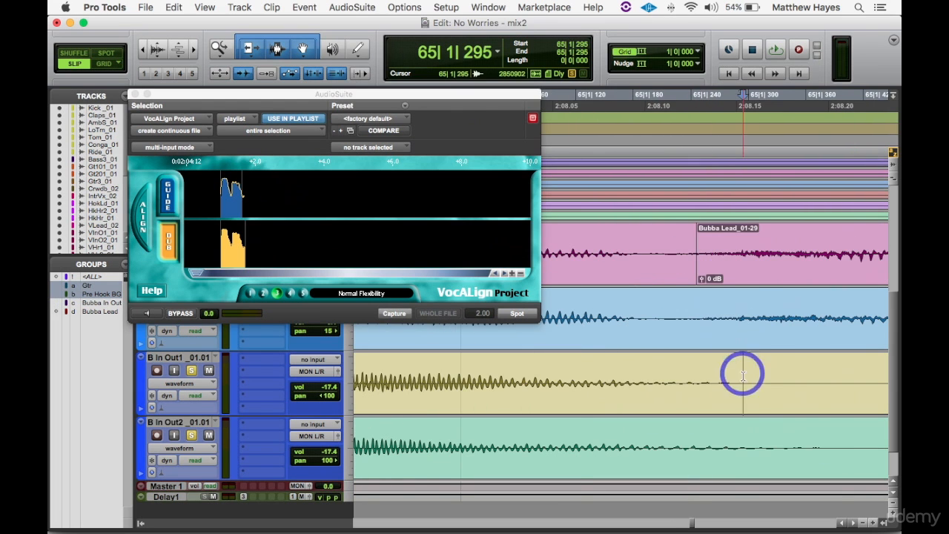
left_click(742, 373)
- Capture the Bubba Lead word ending at about 2:08.1 as the guide and spot the matching B In Out words aligned to it
left_click(584, 409)
left_click(393, 314)
left_click(517, 313)
left_click(781, 373)
key("t")
key("t")
key("t")
key("t")
left_click(642, 247)
key("b")
left_click(591, 376)
key("b")
left_click(584, 439)
key("b")
key("r")
key("r")
key("r")
key("r")
left_click(574, 404)
key("Delete")
left_click(572, 458)
key("r")
key("r")
- Capture the Bubba Lead word at about 2:09.5 as the guide and spot the B In Out1 and B In Out2 words aligned to it
left_click(602, 263)
left_click(393, 314)
left_click(602, 395)
left_click(393, 315)
left_click(513, 313)
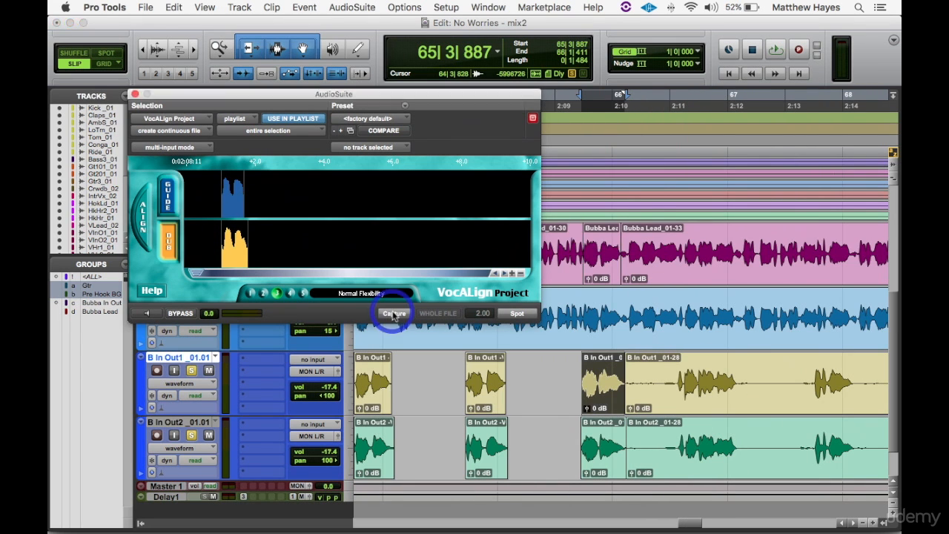
left_click(603, 451)
left_click(394, 314)
left_click(515, 318)
- Separate the Bubba Lead and both B In Out clips around the word from about 2:11.1 to 2:12.1, clearing the B In Out leftovers ahead
left_click(676, 370)
key("t")
key("t")
key("t")
key("t")
left_click(640, 247)
key("b")
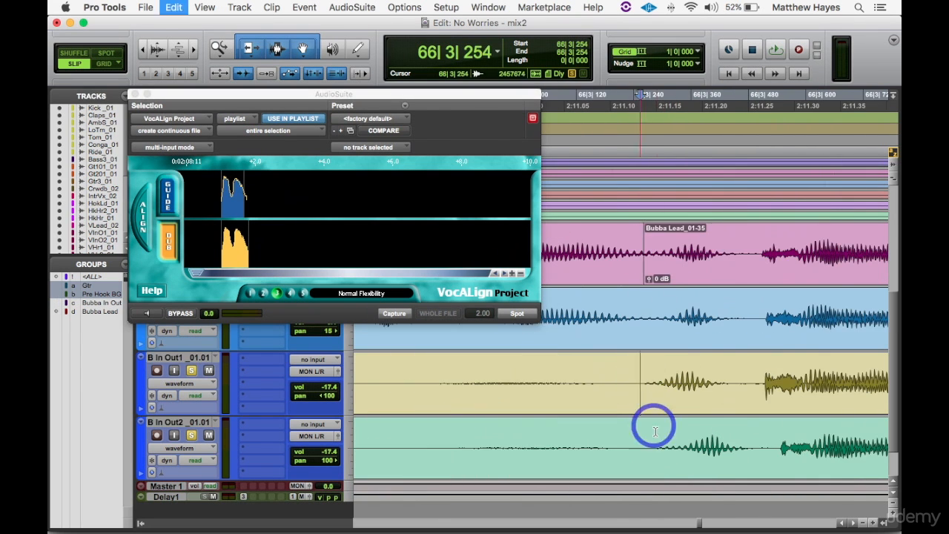
left_click(640, 375)
key("b")
left_click(642, 436)
key("b")
left_click(750, 377)
key("b")
left_click(751, 439)
key("b")
- Capture the Bubba Lead word at about 2:11.1 as the guide and spot both B In Out words aligned to it
left_click(699, 278)
left_click(394, 313)
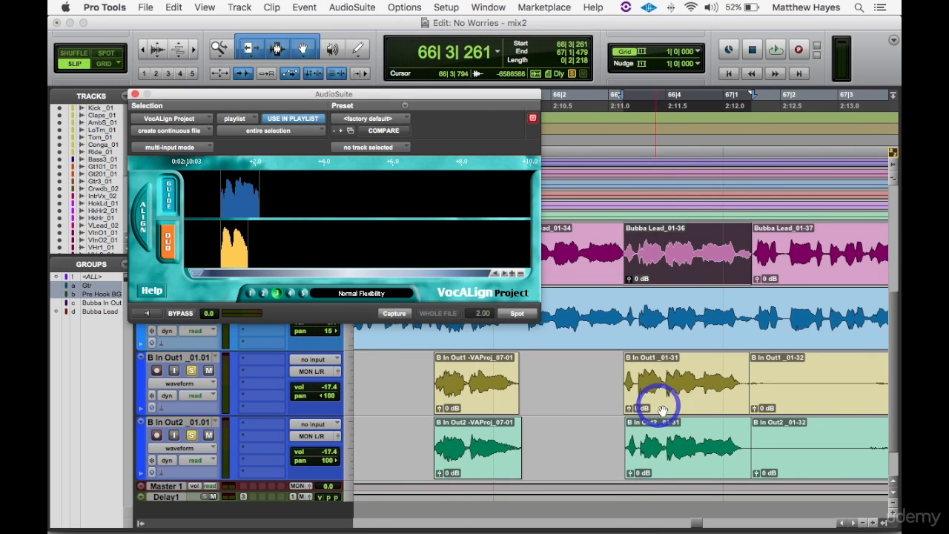
left_click(663, 406)
left_click(393, 313)
left_click(512, 313)
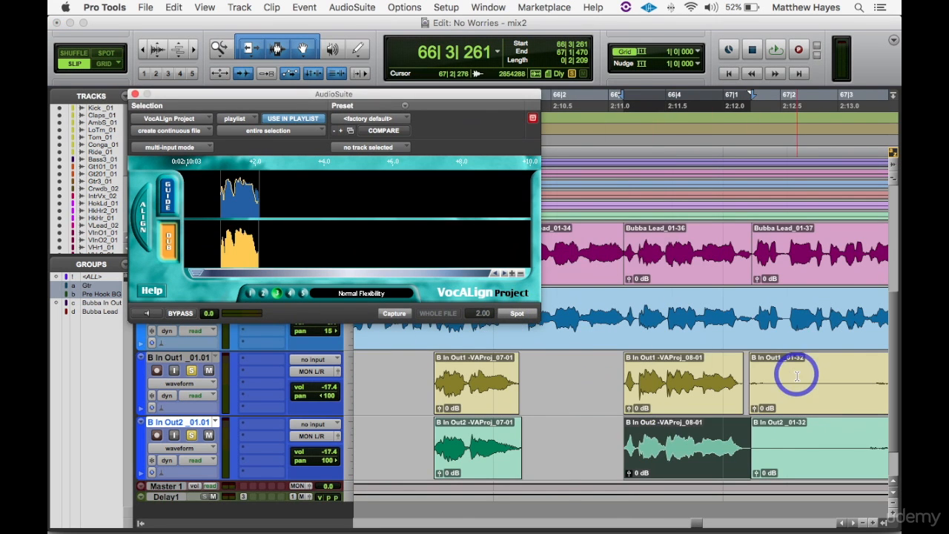
- Separate the Bubba Lead and both B In Out clips before the word at about 2:13.5 and delete the B In Out leftovers ahead of it
scroll(796, 377, "right", 5)
left_click(757, 236)
key("t")
key("t")
key("t")
left_click(670, 256)
key("b")
left_click(653, 406)
key("b")
left_click(600, 412)
key("Delete")
- Separate the Bubba Lead, B In Out1 and B In Out2 clips at the end of the word, at about 2:14.2
left_click(671, 246)
key("b")
left_click(661, 435)
- Capture the Bubba Lead word at about 2:13.5 as the guide, then align and spot the B In Out1 and B In Out2 words
left_click(607, 273)
left_click(173, 204)
left_click(604, 401)
left_click(171, 245)
left_click(515, 314)
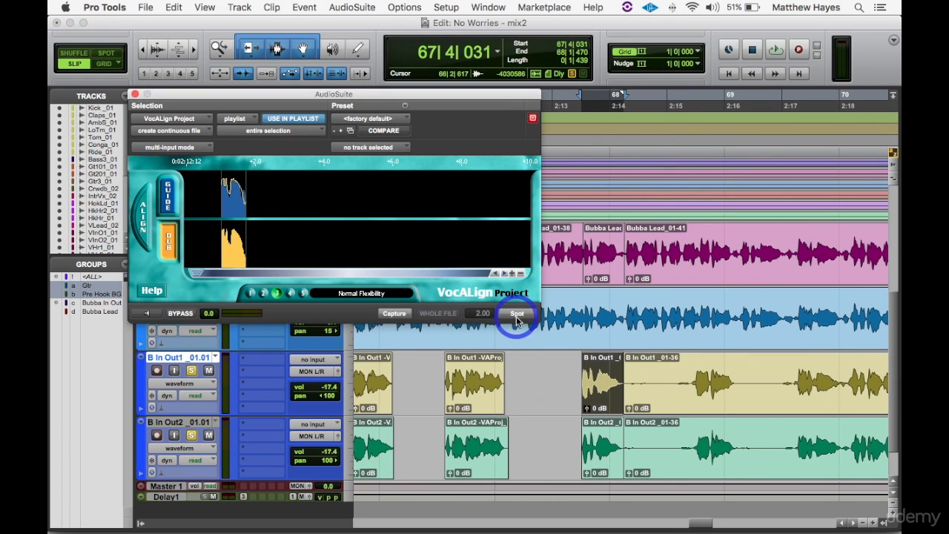
left_click(603, 459)
left_click(169, 242)
left_click(151, 230)
left_click(515, 313)
- Separate the Bubba Lead and both B In Out clips around the word at about 2:15.5, clearing the B In Out leftovers ahead of it
left_click(692, 377)
key("t")
left_click(648, 433)
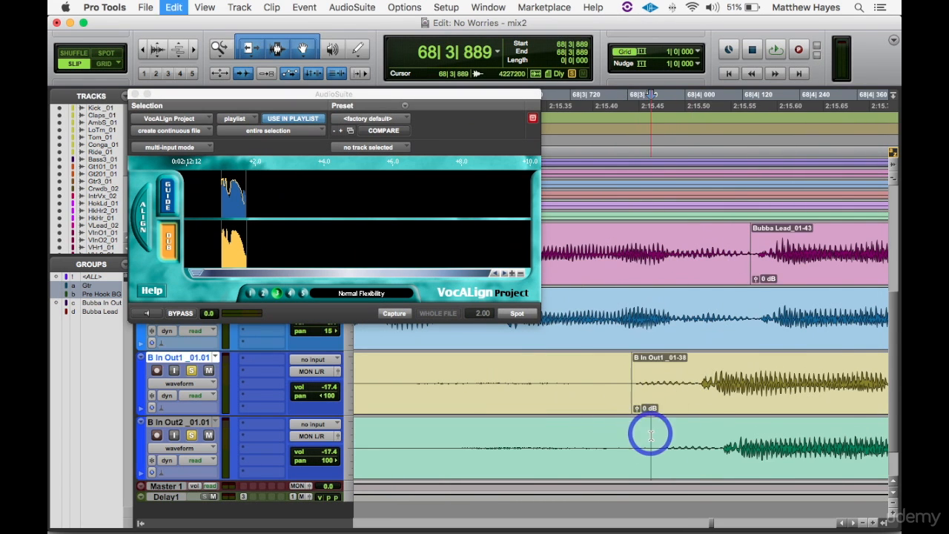
key("r")
left_click(582, 457)
key("t")
key("t")
left_click(634, 252)
key("r")
- Capture the Bubba Lead word at about 2:15.5 as the guide and align both B In Out words to it
left_click(604, 252)
left_click(172, 204)
left_click(393, 313)
left_click(607, 453)
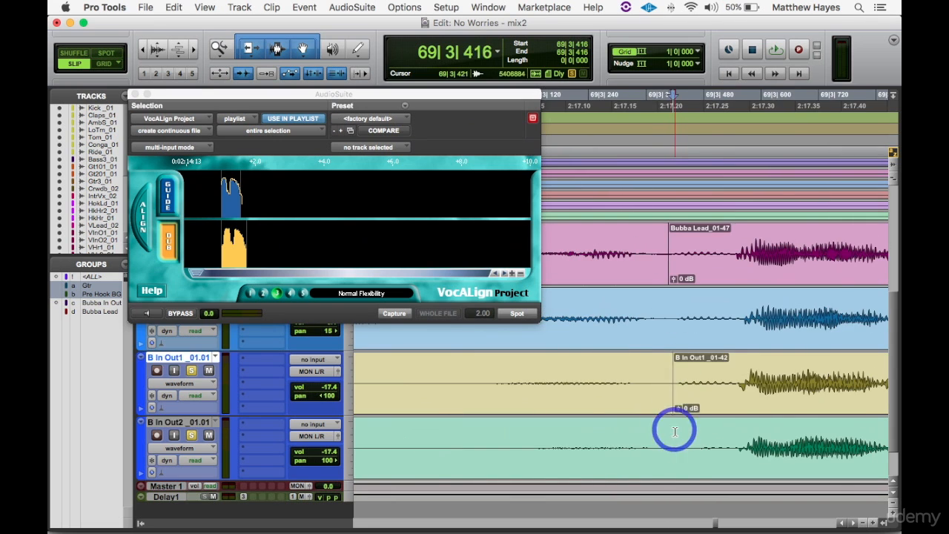
- Capture the Bubba Lead passage from about 2:17.2 to 2:25.3 as the guide and render the matching B In Out1 passage aligned to it
key("r")
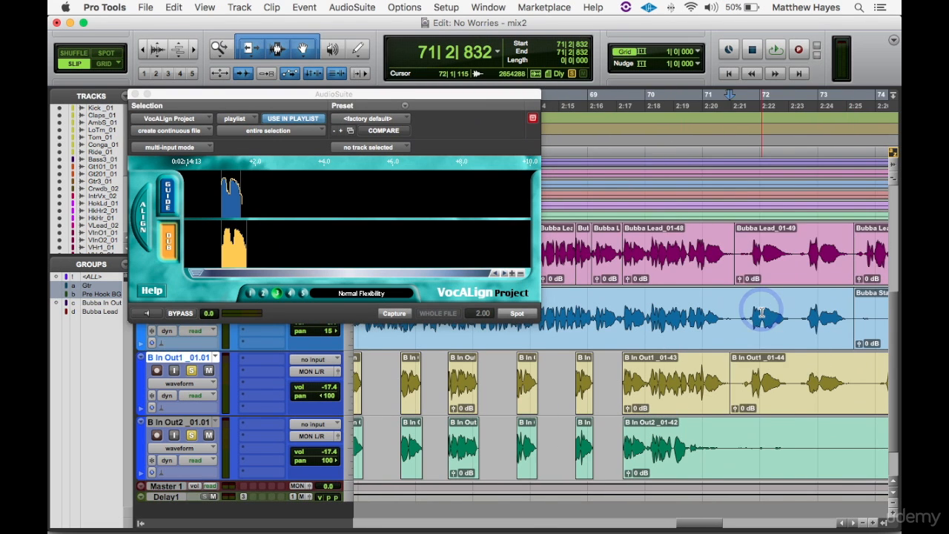
left_click(738, 252)
left_click(169, 194)
left_click(731, 396)
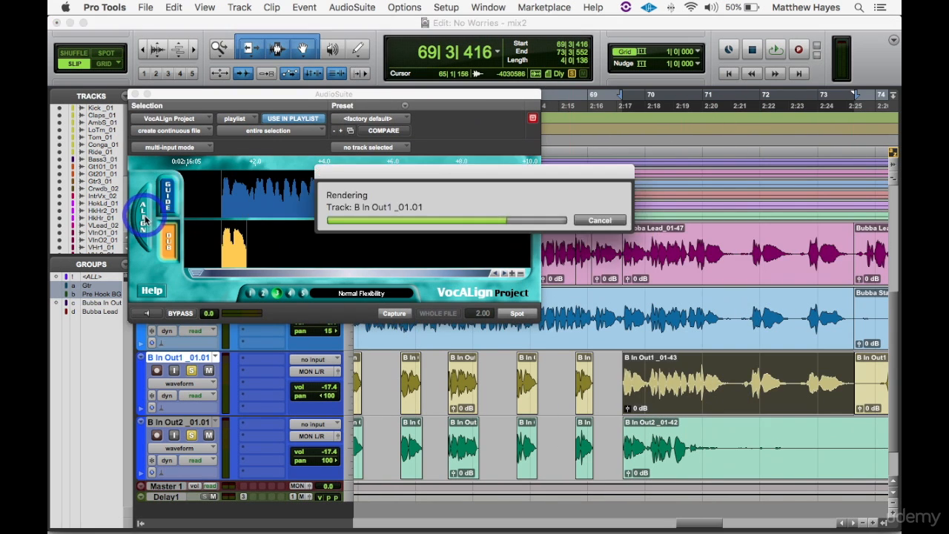
- Separate the Bubba Lead and B In Out2 clips after the last B In Out2 word, at about 2:19.5
left_click(717, 440)
key("t")
key("t")
key("t")
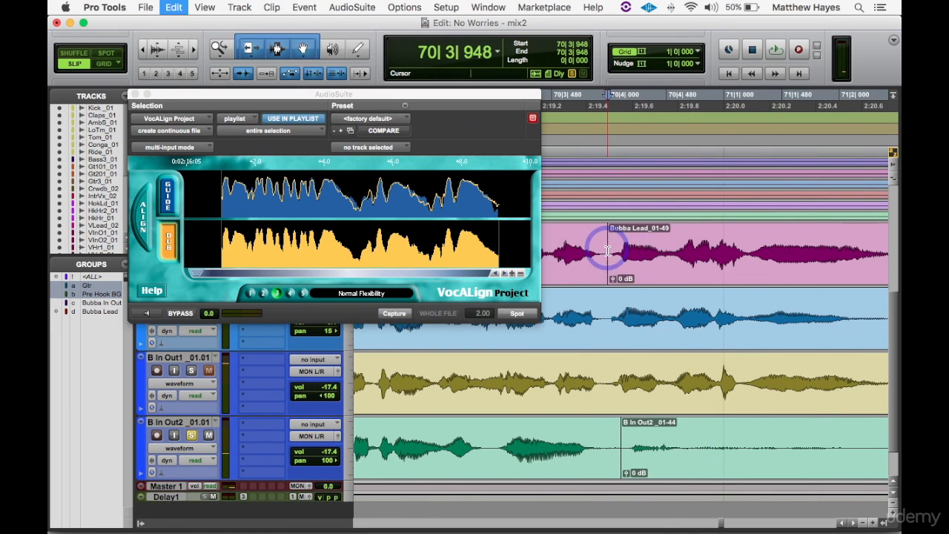
- Capture the Bubba Lead passage from about 2:17.2 to 2:19.5 as the guide and spot the B In Out2 passage aligned to it
key("r")
key("r")
key("r")
left_click(607, 239)
left_click(169, 194)
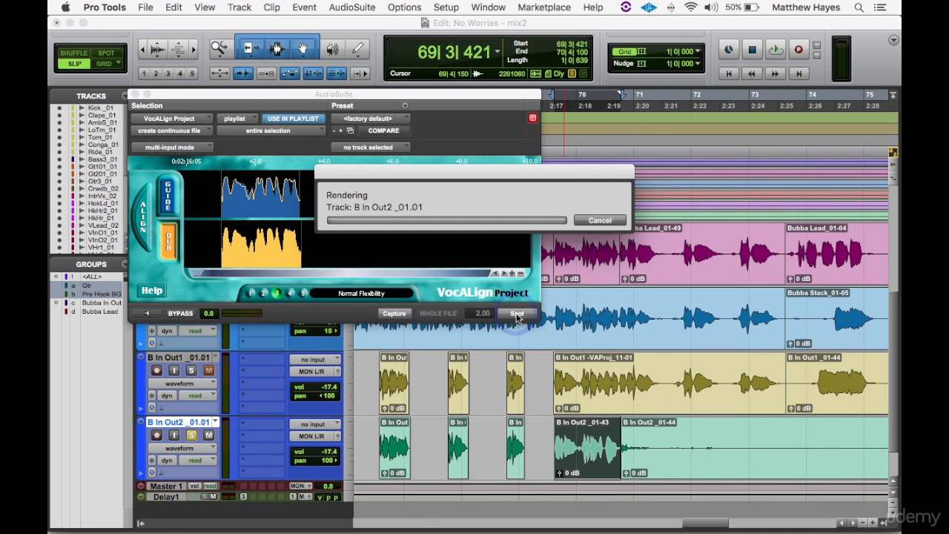
- Delete the leftover B In Out2 tail and the empty ends of Bubba Stack and B In Out1 past bar 75, and close the VocALign window
key("r")
key("r")
key("r")
left_click(676, 379)
key("Delete")
key("super+w")
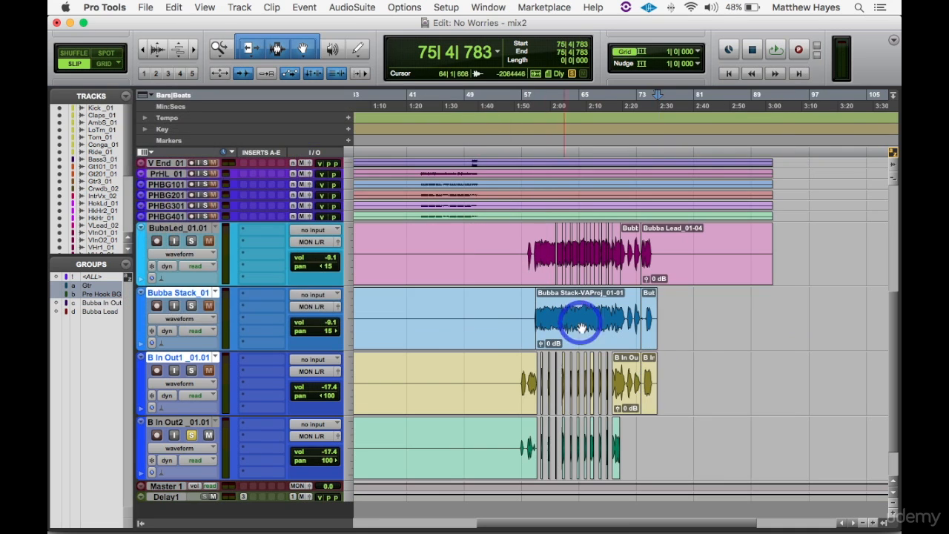
- Delete the empty audio on B In Out1 and B In Out2 from the session start to just before their first word, at about bar 55
left_click_drag(656, 308, 629, 304)
scroll(629, 303, "left", 5)
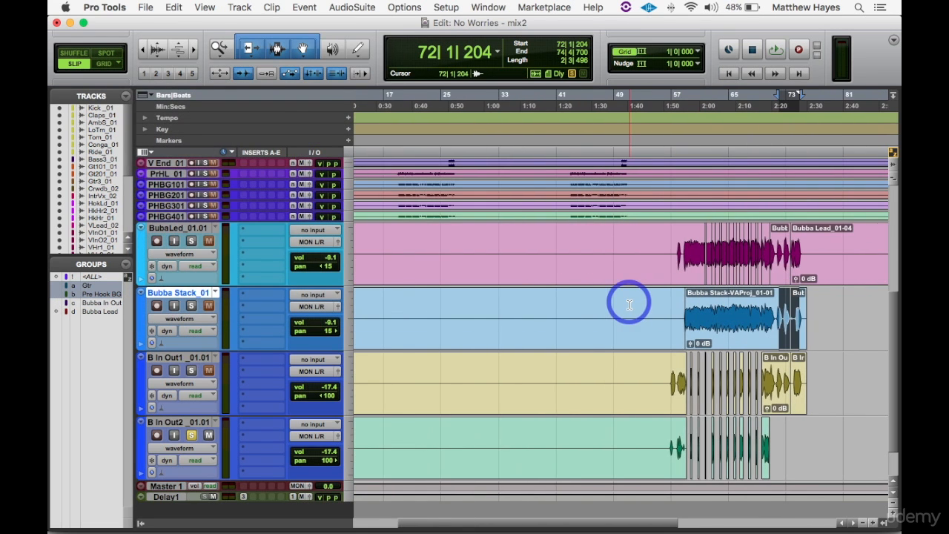
key("r")
left_click(556, 380)
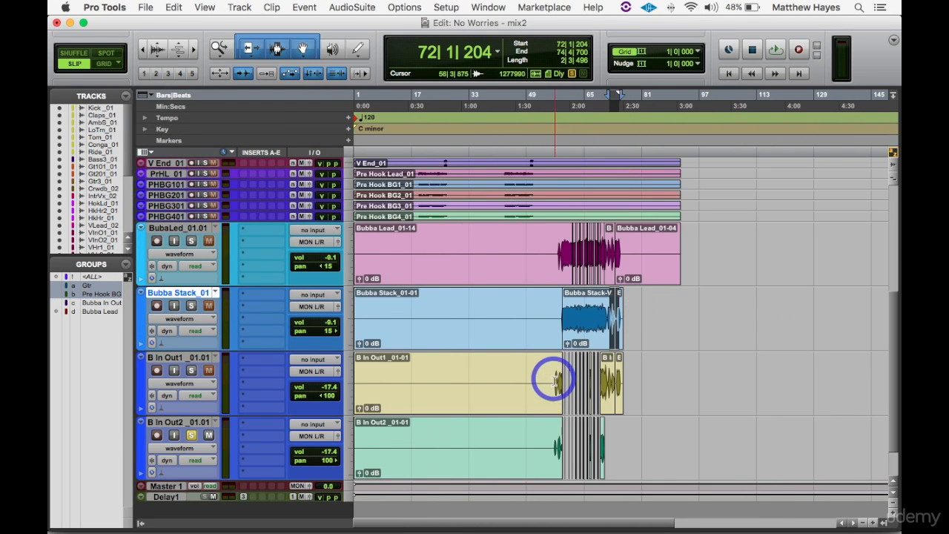
left_click_drag(549, 379, 321, 438)
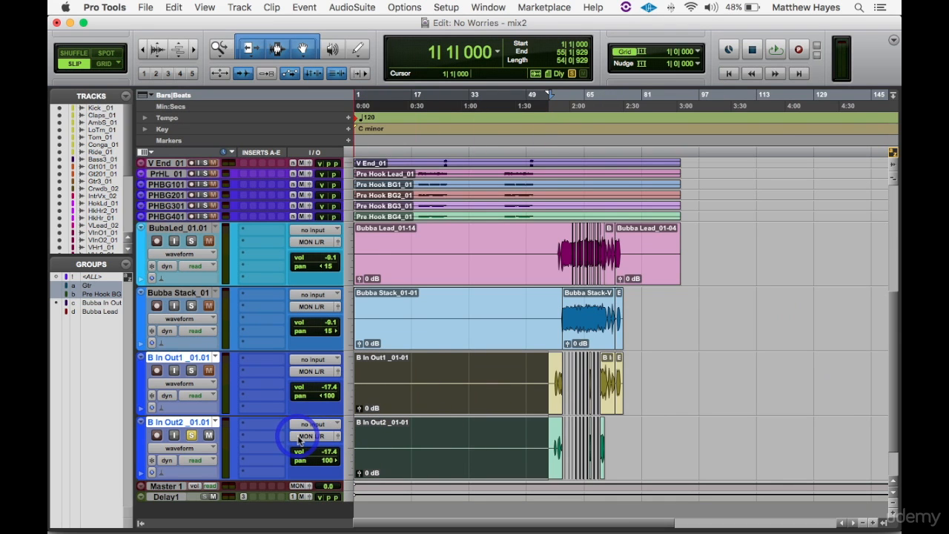
key("Delete")
- Delete the empty Bubba Stack clip ahead of the aligned vocal
left_click(549, 338)
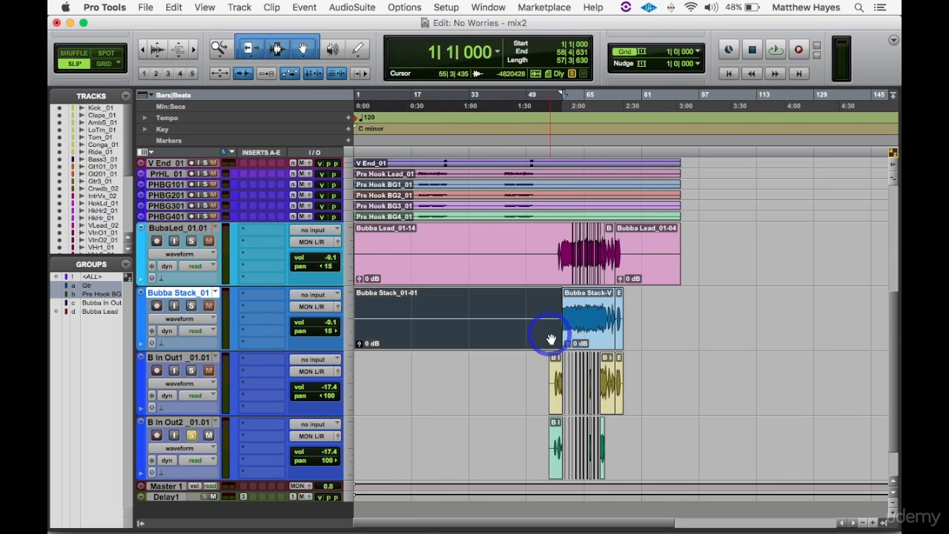
key("t")
key("t")
key("t")
key("Right")
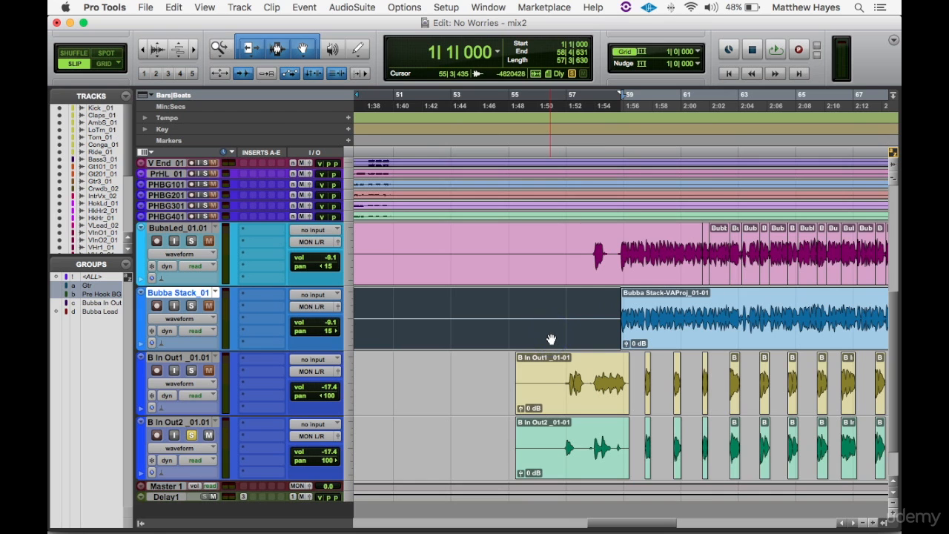
key("t")
key("t")
key("t")
key("r")
key("r")
key("r")
key("r")
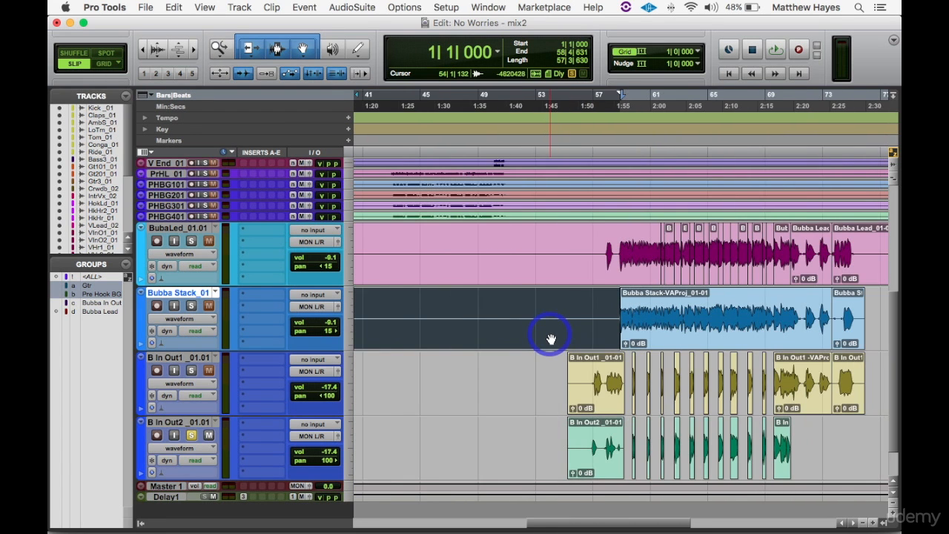
left_click(550, 338)
- Delete the empty Bubba Lead audio from the session start to about bar 57 and from late bar 76 to its end
left_click(594, 250)
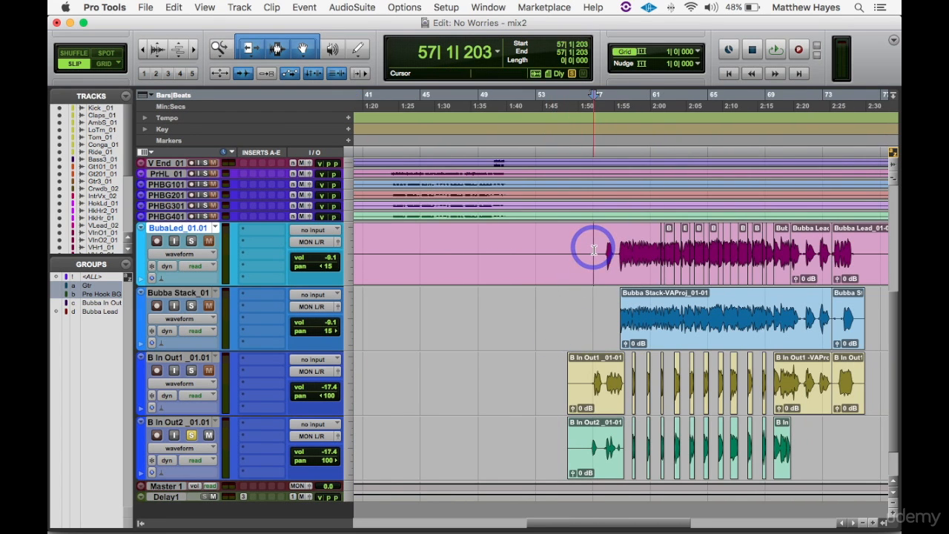
key("shift+Return")
key("r")
key("r")
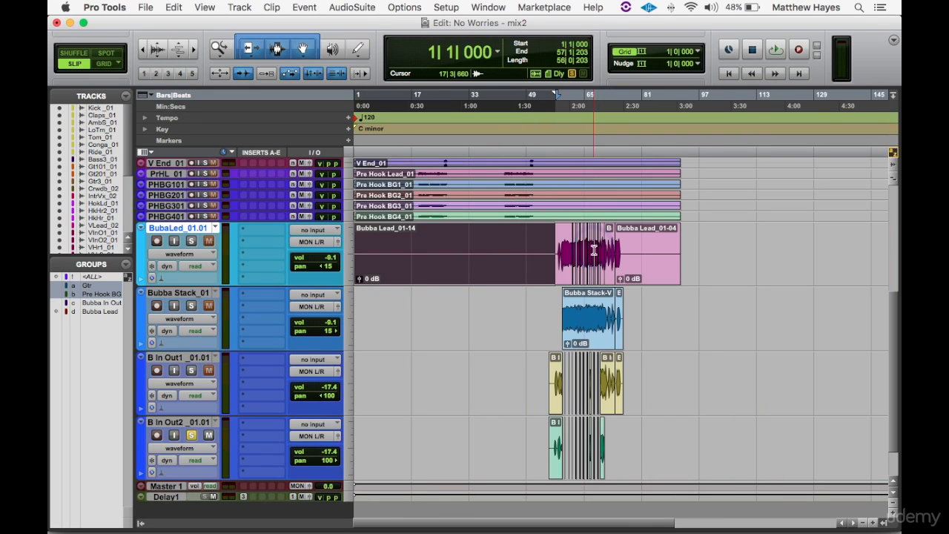
left_click_drag(699, 248, 561, 266)
key("Delete")
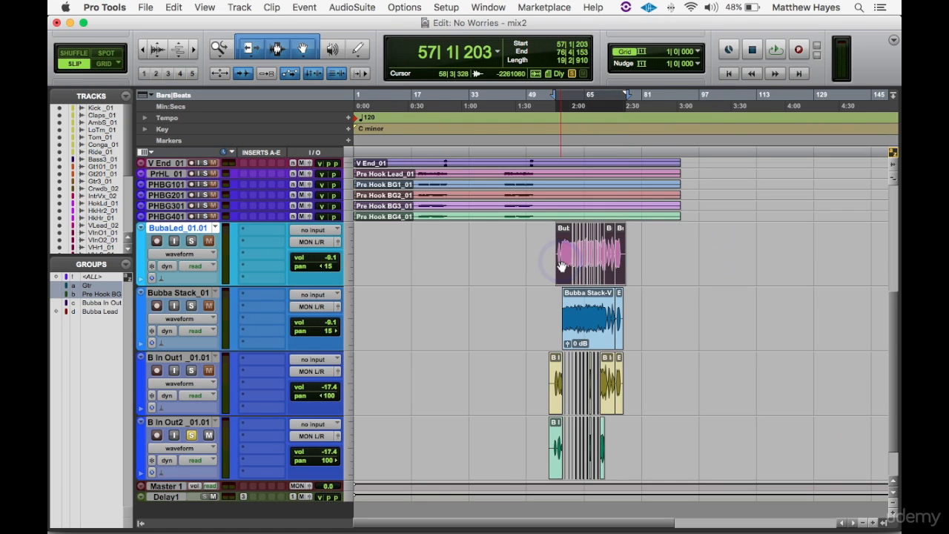
- Consolidate the selected Bubba Lead clips into one continuous clip
scroll(561, 265, "up", 2)
scroll(562, 265, "right", 2)
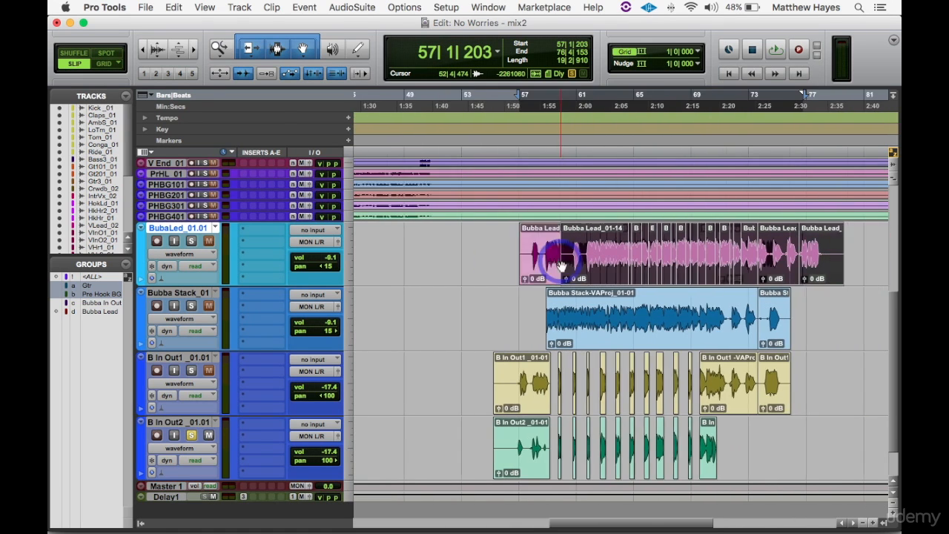
scroll(561, 266, "right", 1)
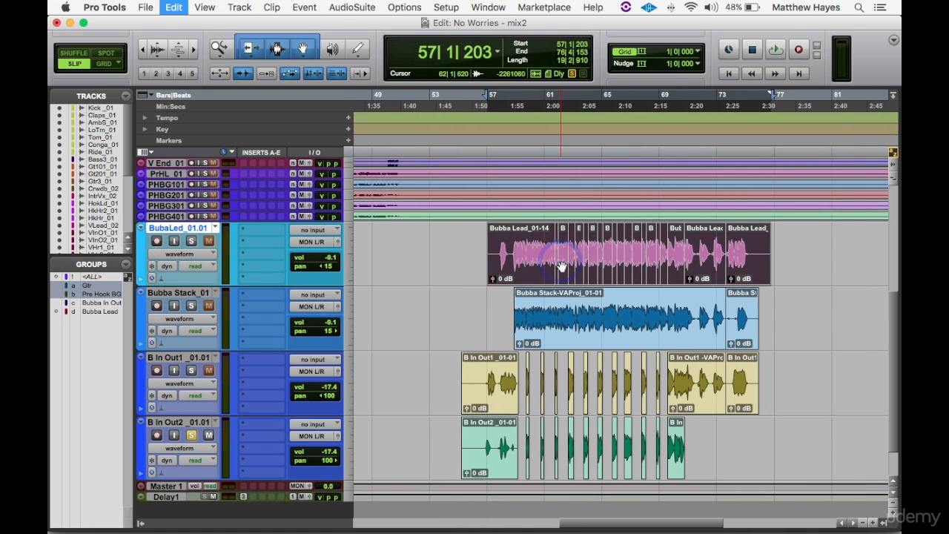
key("alt+shift+3")
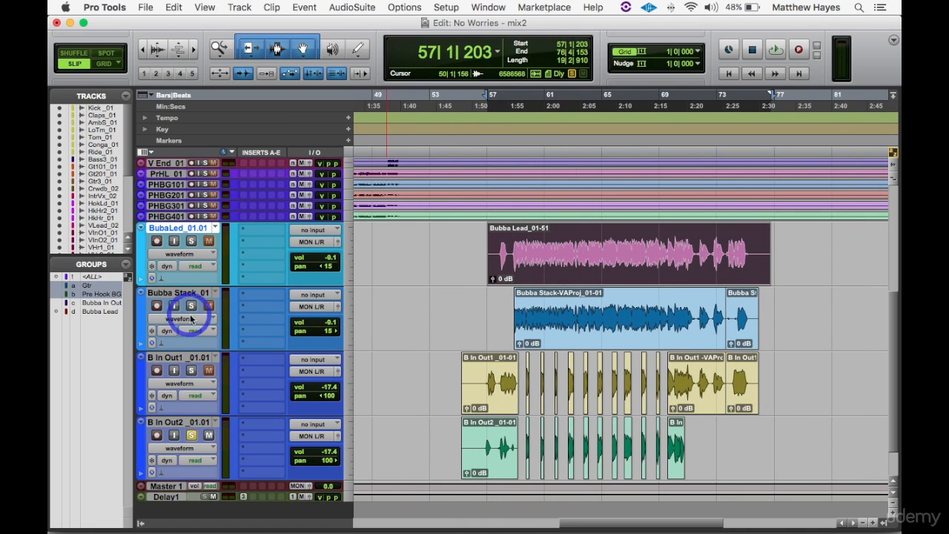
- Solo the Bubba Lead, Bubba Stack and both B In Out tracks, and raise both B In Out volumes to -8.7 dB
left_click(191, 241)
left_click(191, 370)
left_click(531, 310)
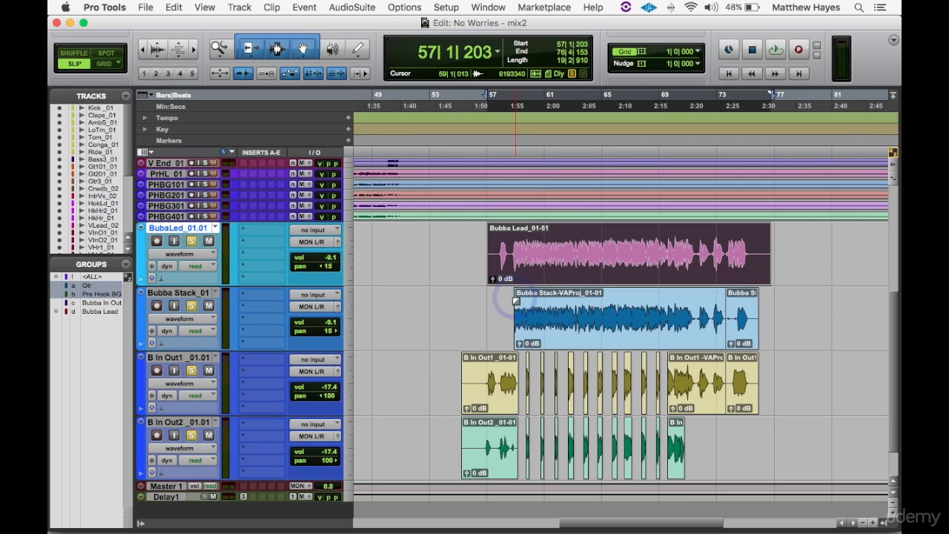
left_click(364, 342)
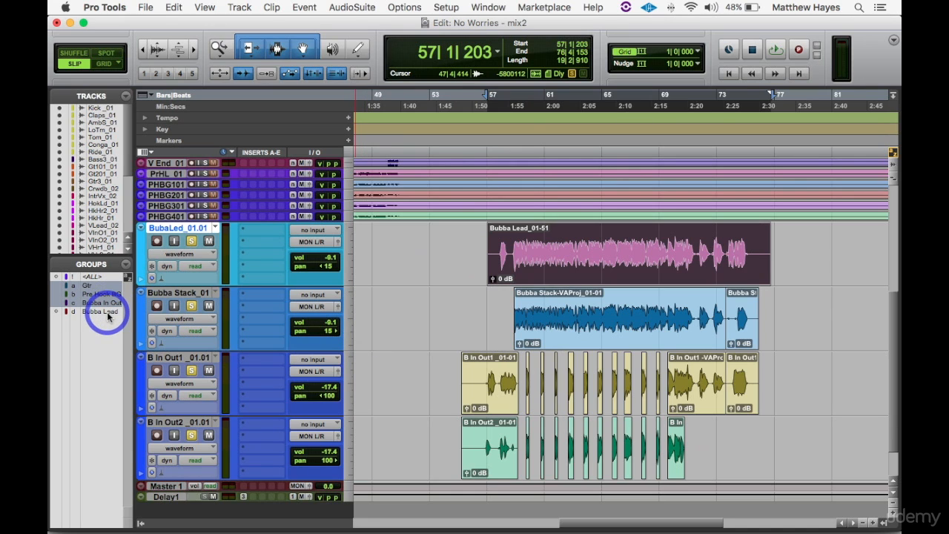
left_click(332, 385)
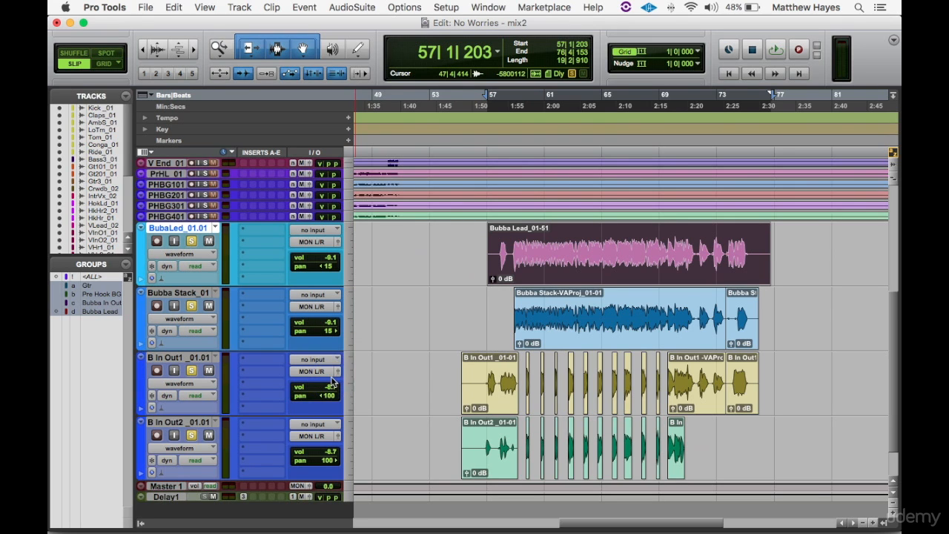
- Play back the four soloed Bubba vocals from bar 57 to check their alignment, and lower both B In Out volumes to -17.9 dB
key("space")
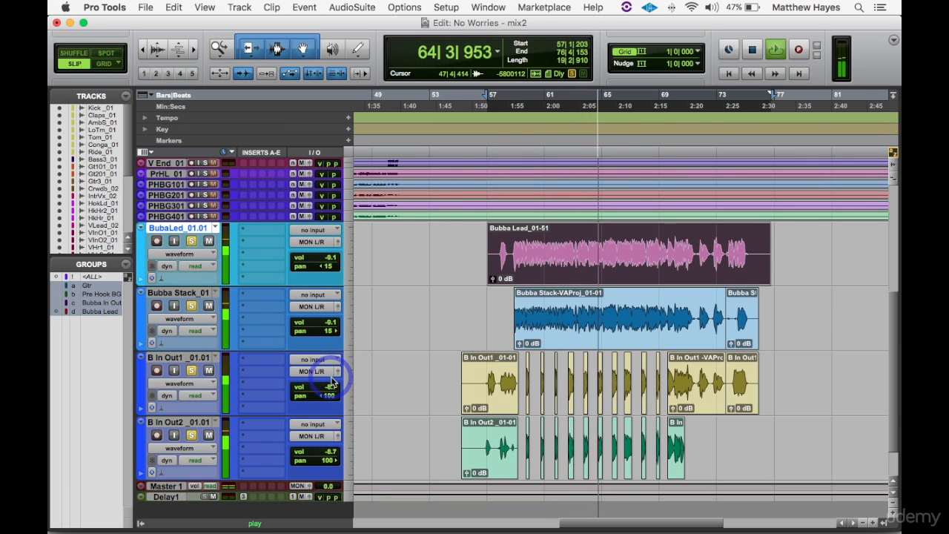
left_click(331, 381)
left_click(331, 381)
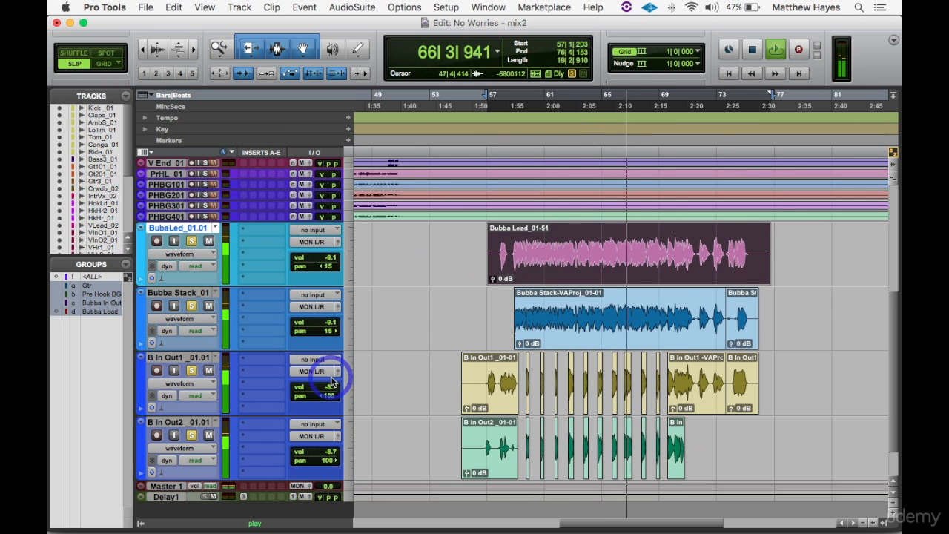
left_click(331, 381)
left_click(332, 381)
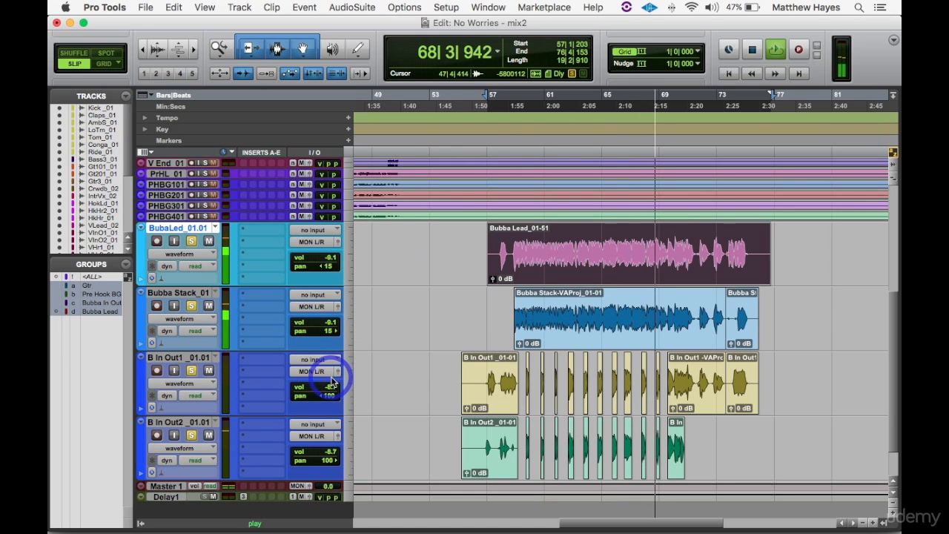
left_click(331, 381)
left_click(331, 381)
left_click(331, 381)
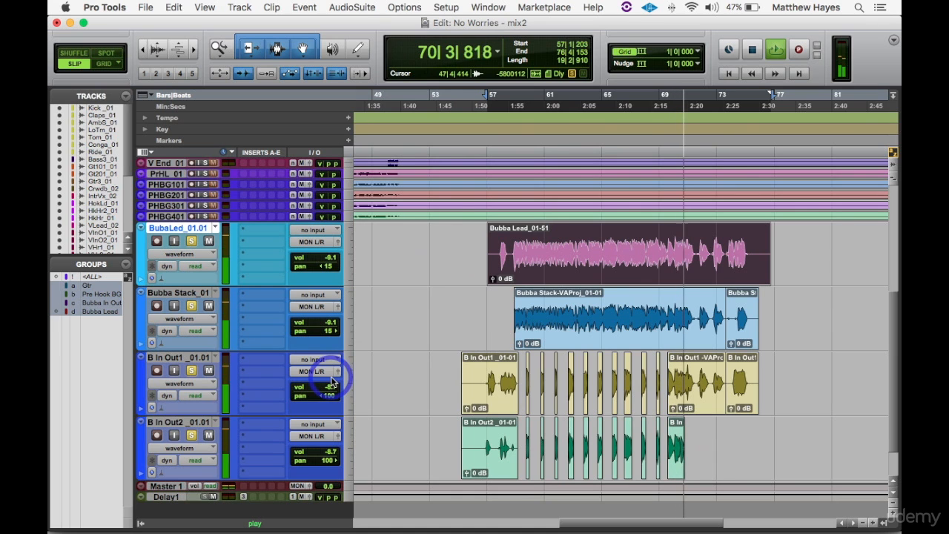
left_click(332, 381)
left_click(332, 381)
left_click(331, 381)
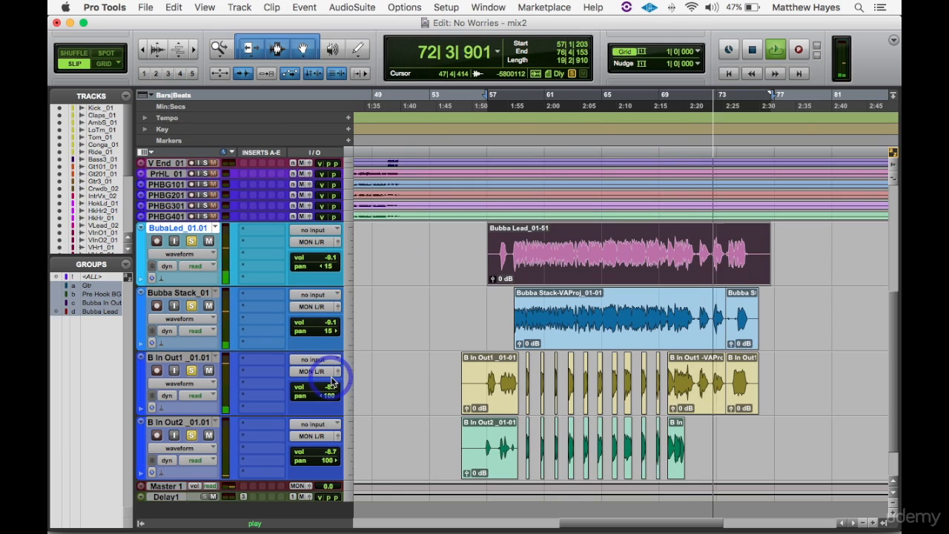
left_click(331, 381)
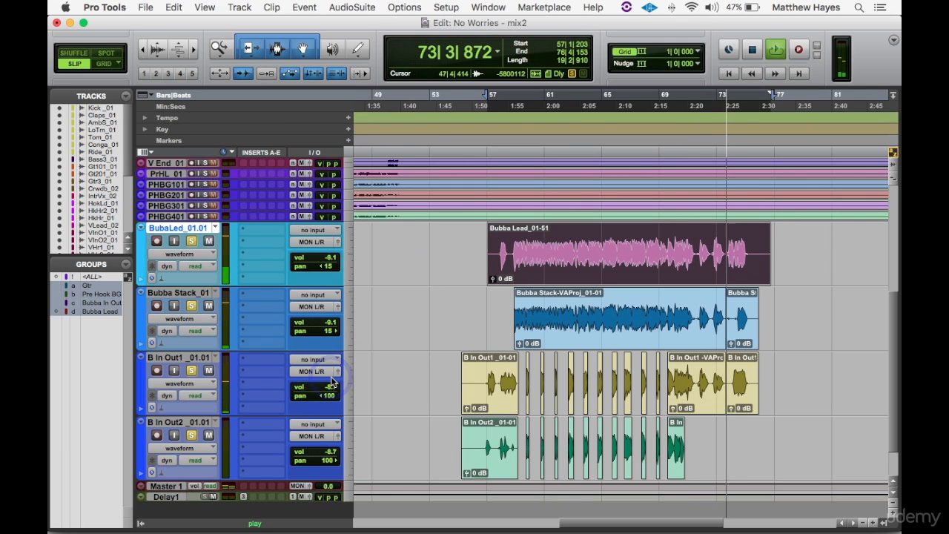
left_click(332, 381)
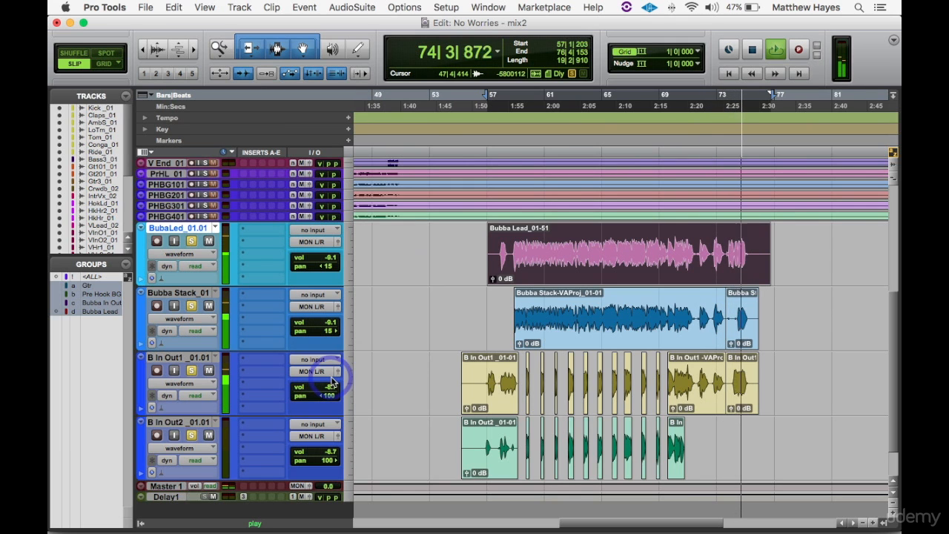
key("space")
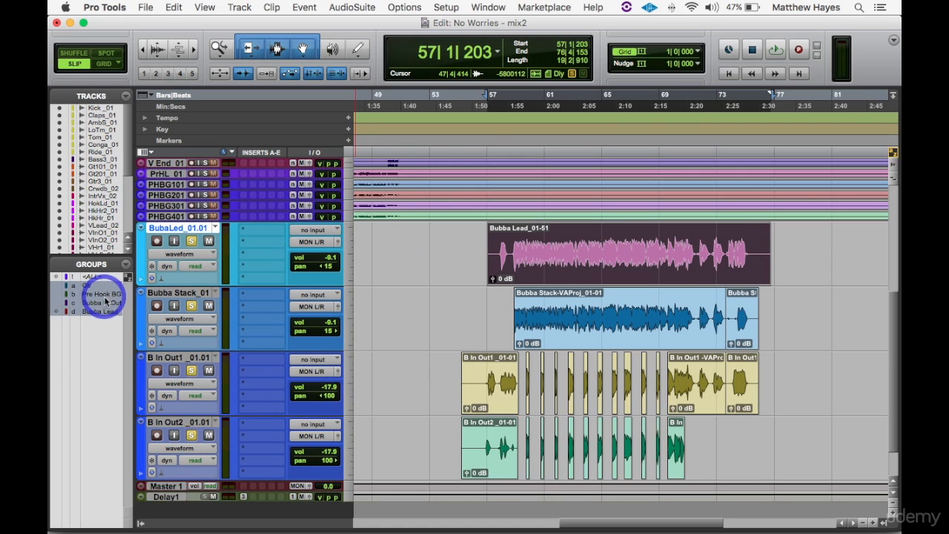
- Hide the Tracks and Groups lists and unsolo the Bubba vocal tracks
left_click(140, 525)
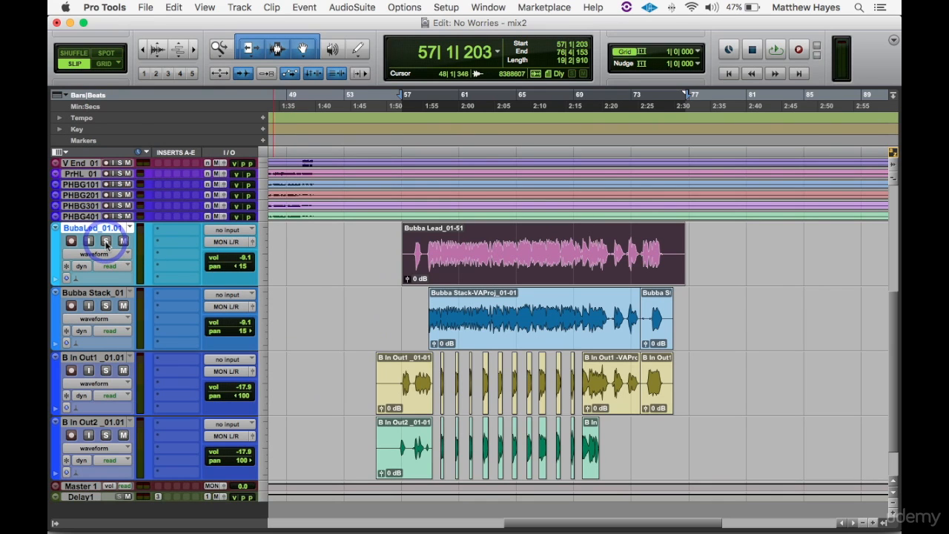
left_click(279, 258)
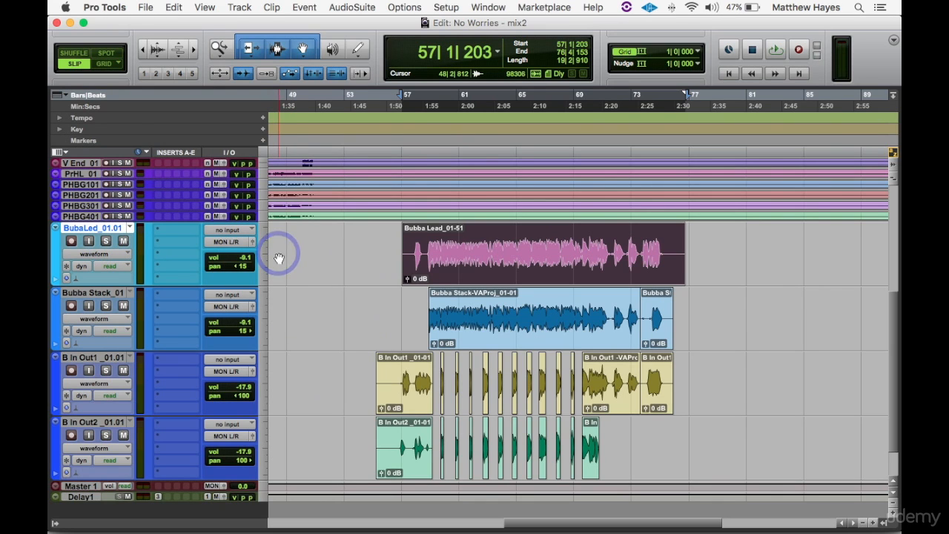
key("Return")
key("r")
key("r")
key("r")
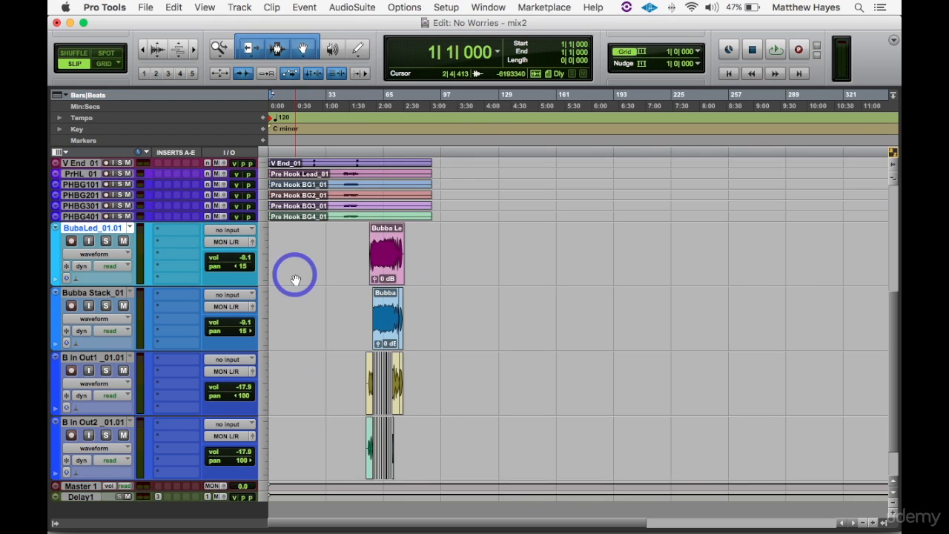
- Select the five verse vocal tracks from V Lead through V Harm2 and increase their track height
scroll(295, 279, "up", 10)
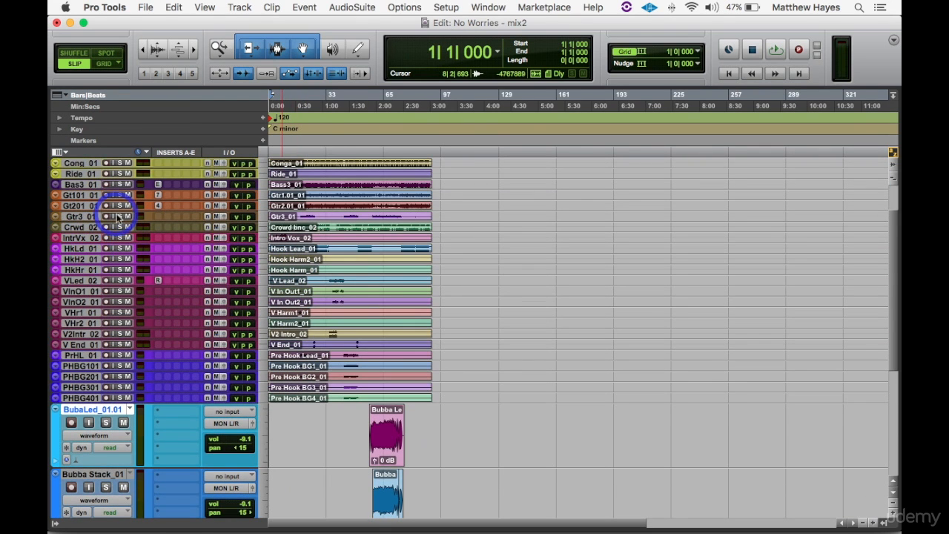
left_click(84, 276)
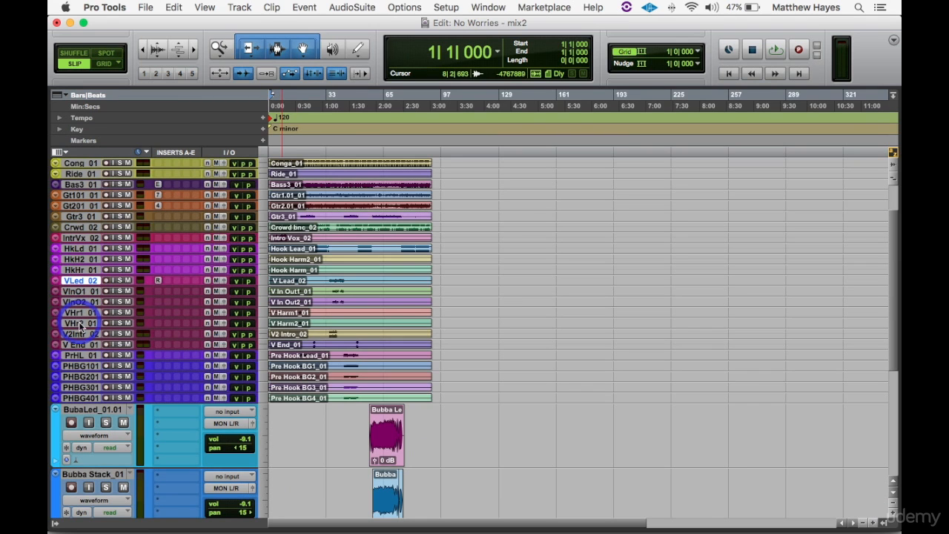
left_click(80, 325, "shift")
key("ctrl+Up")
key("ctrl+Up")
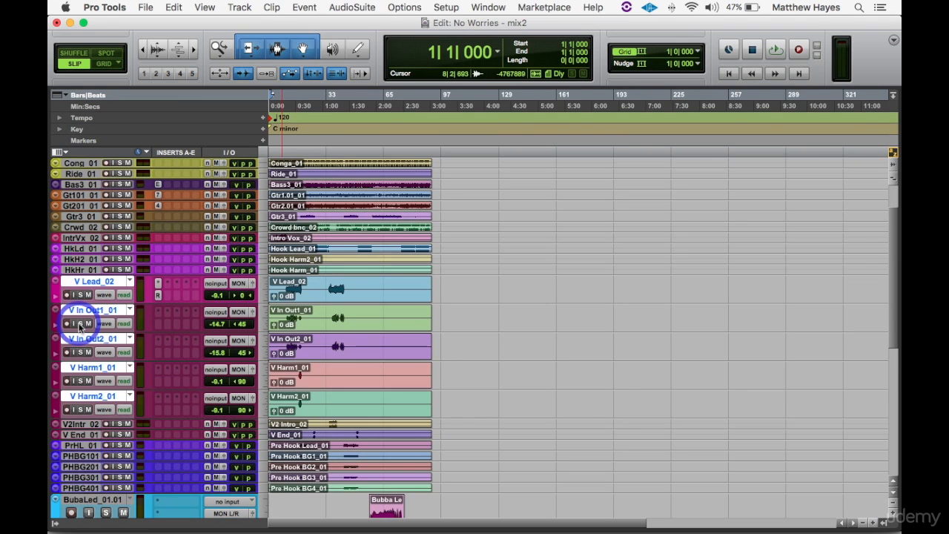
key("t")
key("t")
key("t")
key("t")
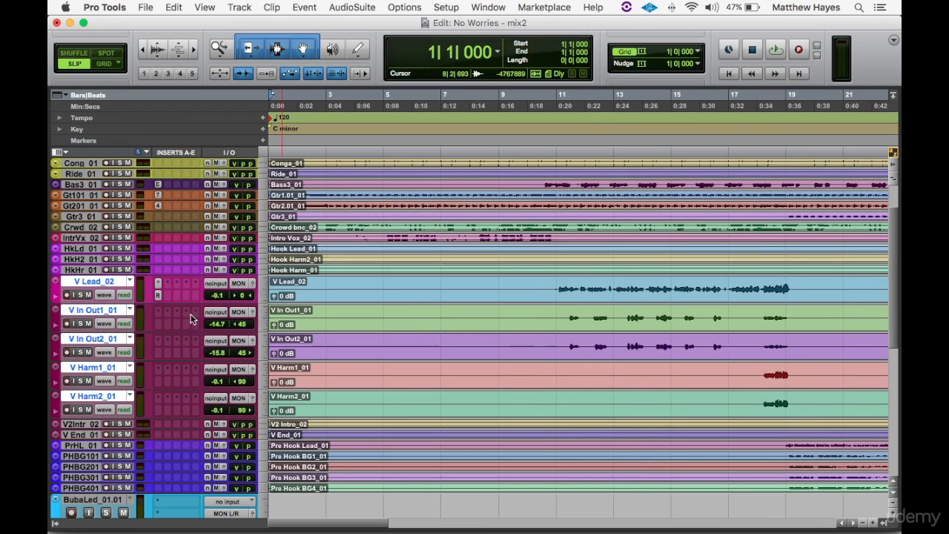
- Solo the V Lead, V In Out and V Harm tracks and play them from just before bar 11
left_click(545, 287)
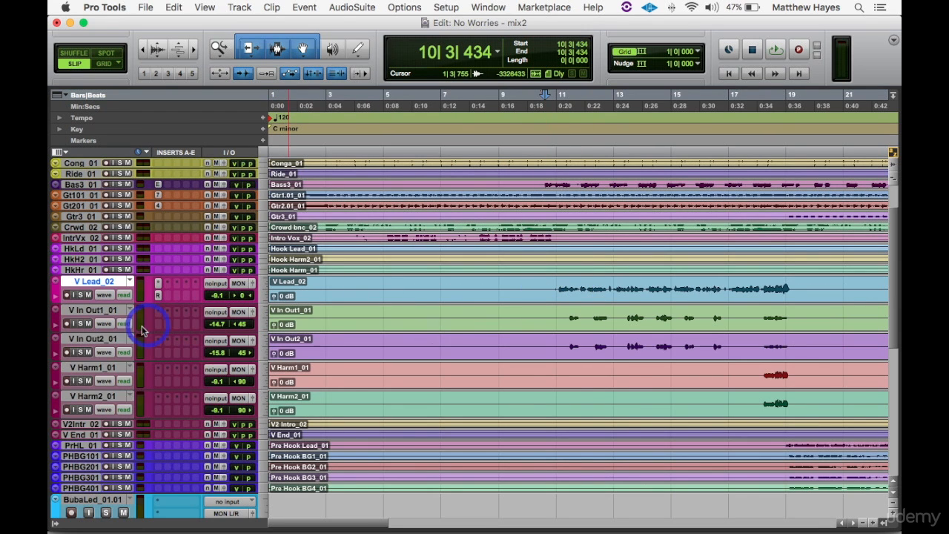
left_click(102, 397, "shift")
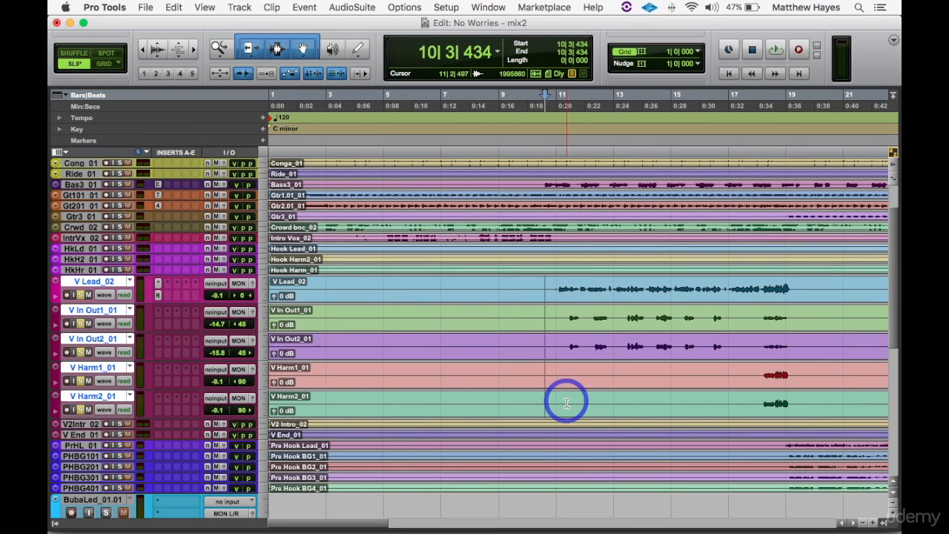
key("space")
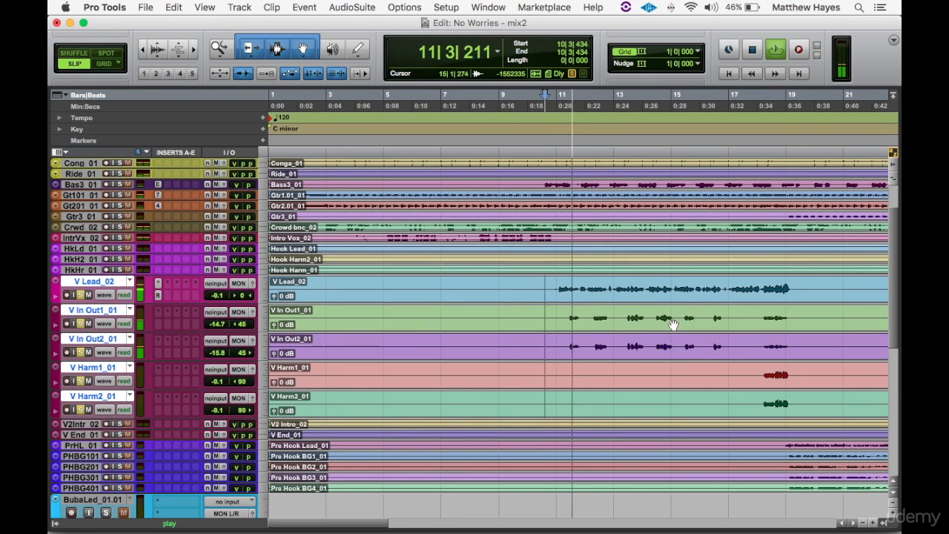
- During playback, raise V In Out1 to -8.0 dB and V In Out2 to -7.9 dB, and stop after the verse ends
left_click_drag(220, 326, 219, 318)
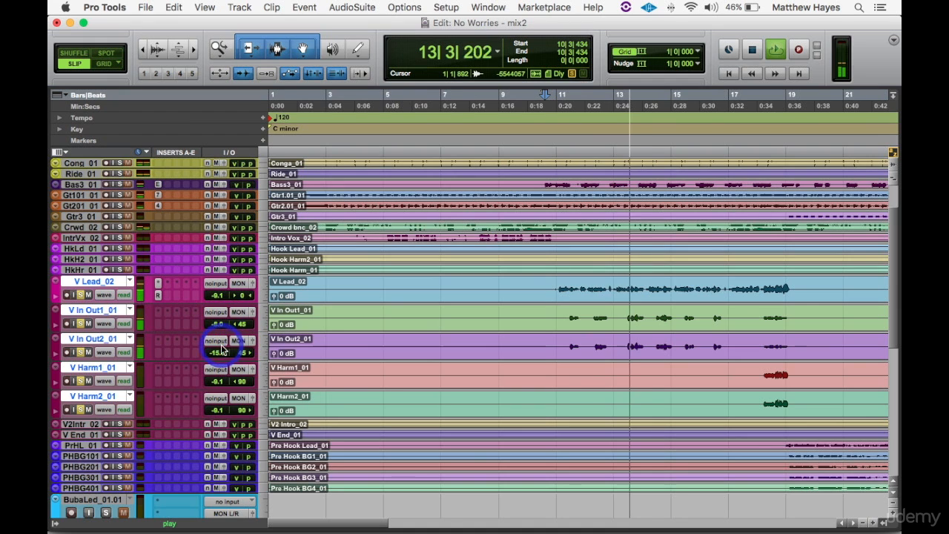
left_click_drag(216, 351, 217, 348)
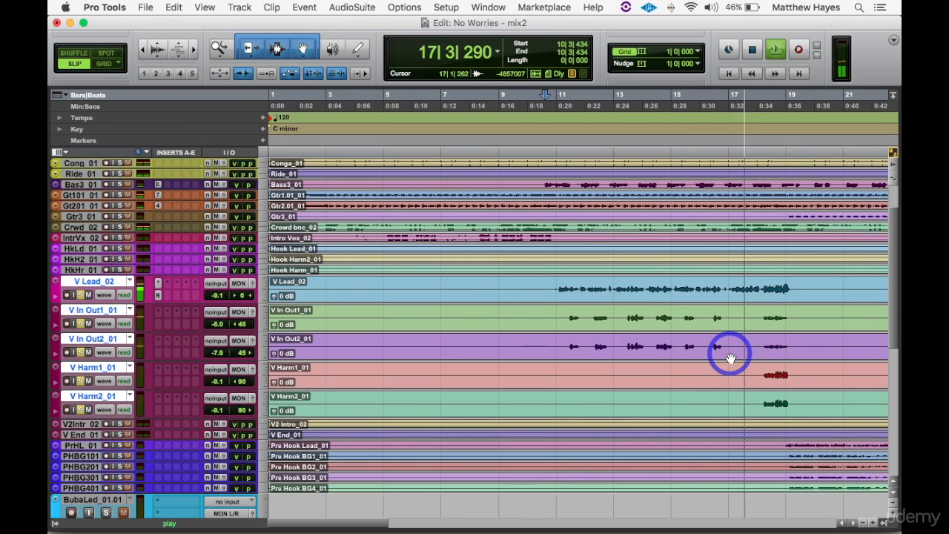
scroll(731, 359, "right", 4)
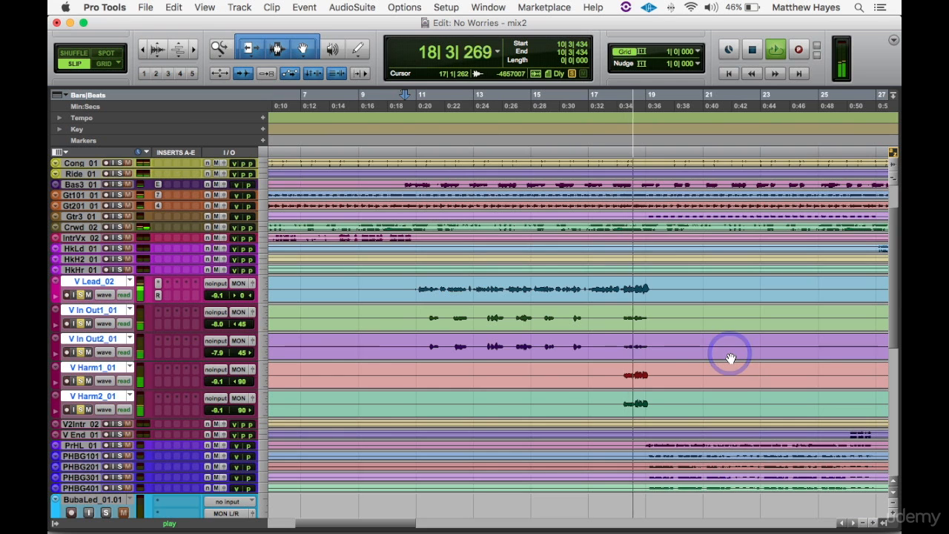
scroll(731, 358, "right", 2)
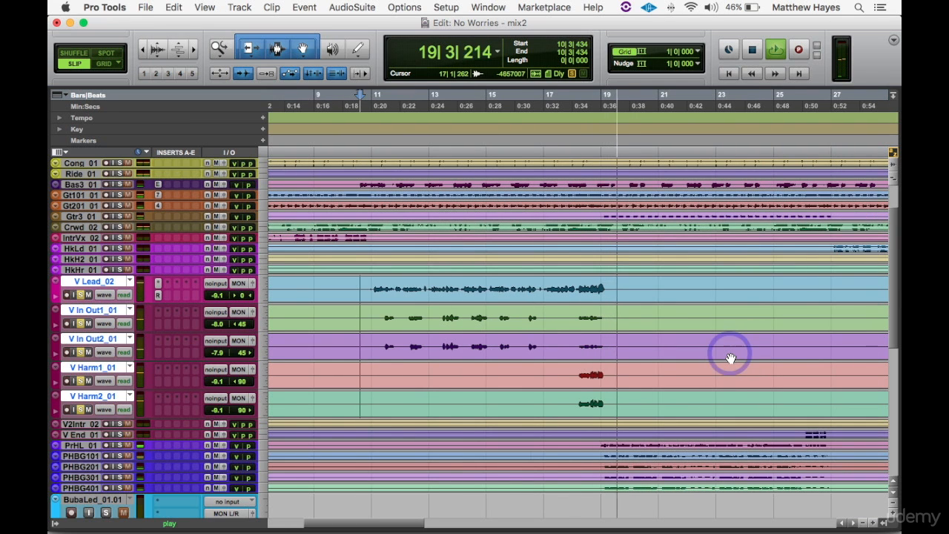
key("r")
key("space")
- Enlarge the V Lead through V Harm2 tracks further, with their first words around bar 11 in view
key("t")
key("t")
key("t")
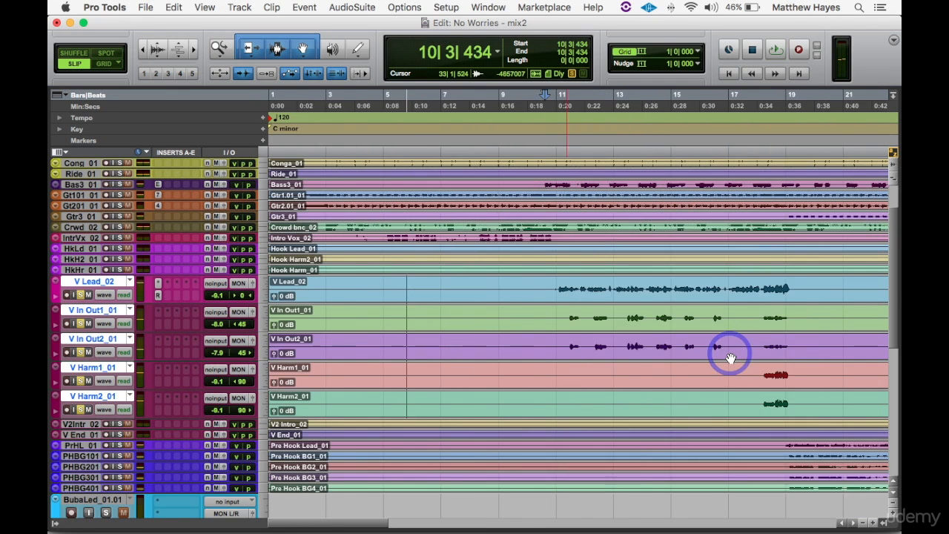
left_click(199, 315)
key("ctrl+Up")
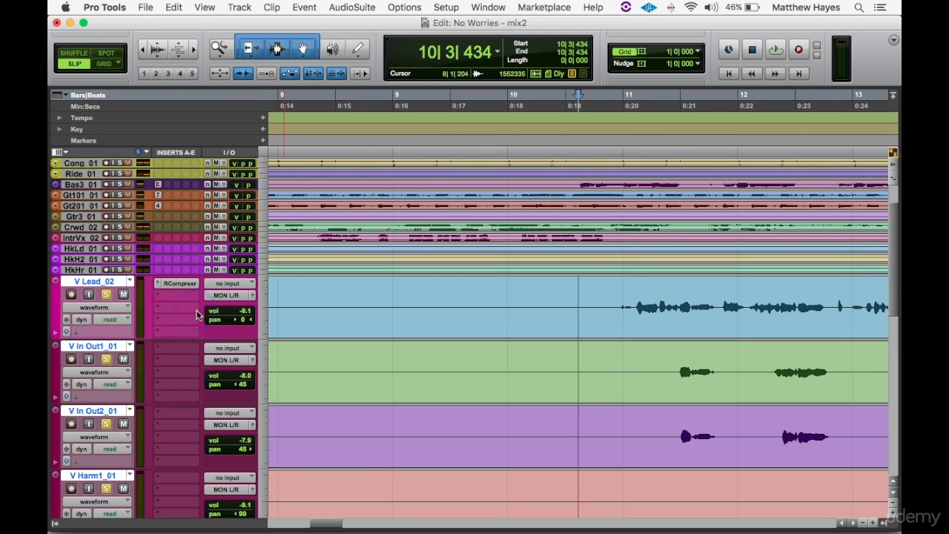
scroll(294, 306, "right", 5)
scroll(295, 306, "down", 3)
left_click(100, 278)
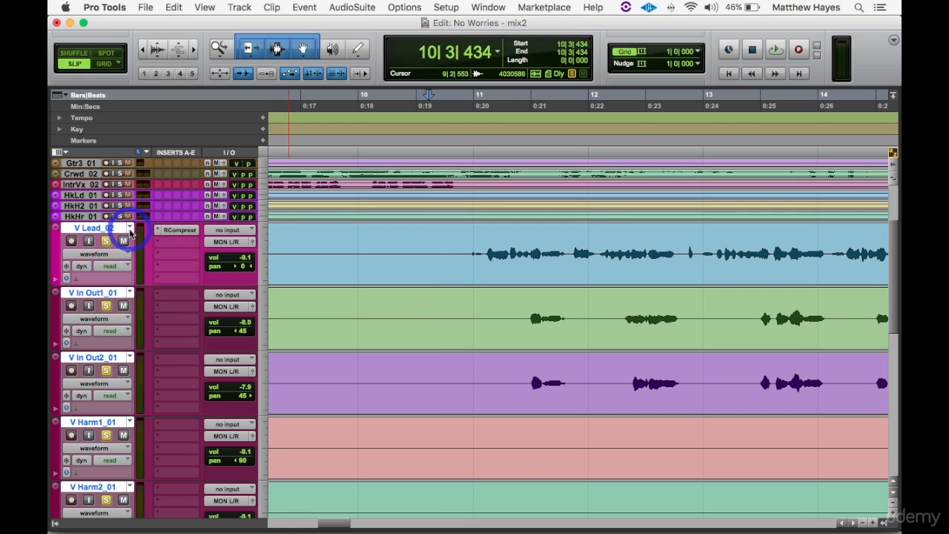
- Duplicate the playlists of V Lead and V In Out1, keeping the suggested names
left_click(131, 229)
left_click(164, 195)
key("Return")
left_click(135, 297)
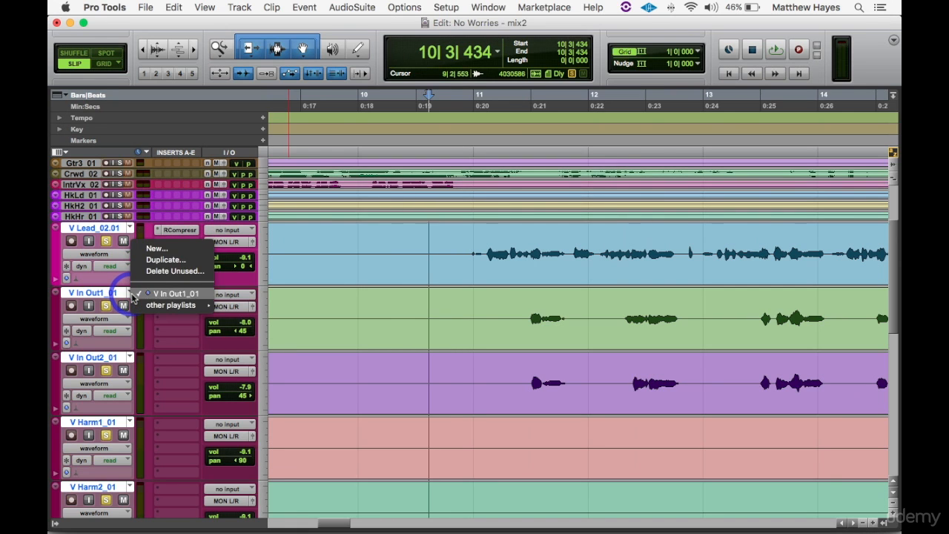
left_click(166, 261)
key("Return")
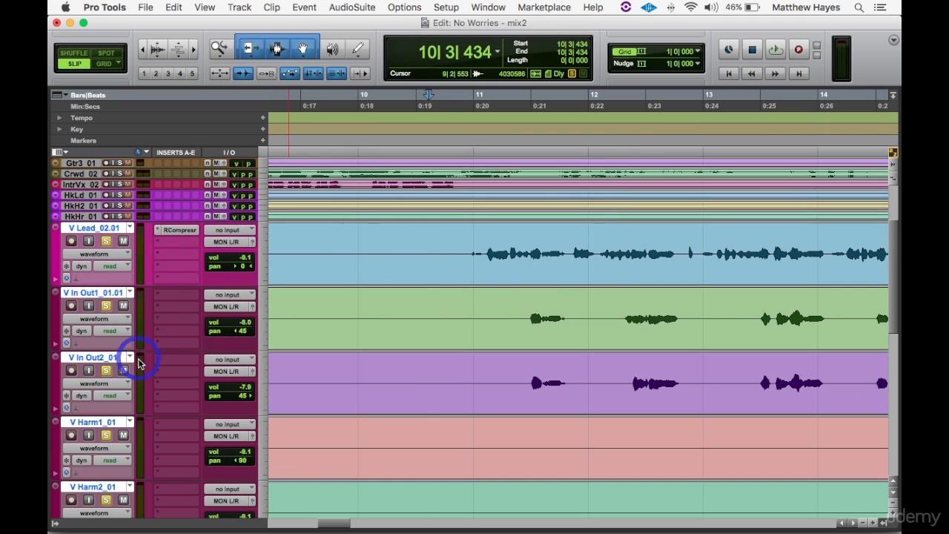
- Duplicate the playlists of V In Out2, V Harm1 and V Harm2, keeping the suggested names
left_click(131, 359)
left_click(166, 326)
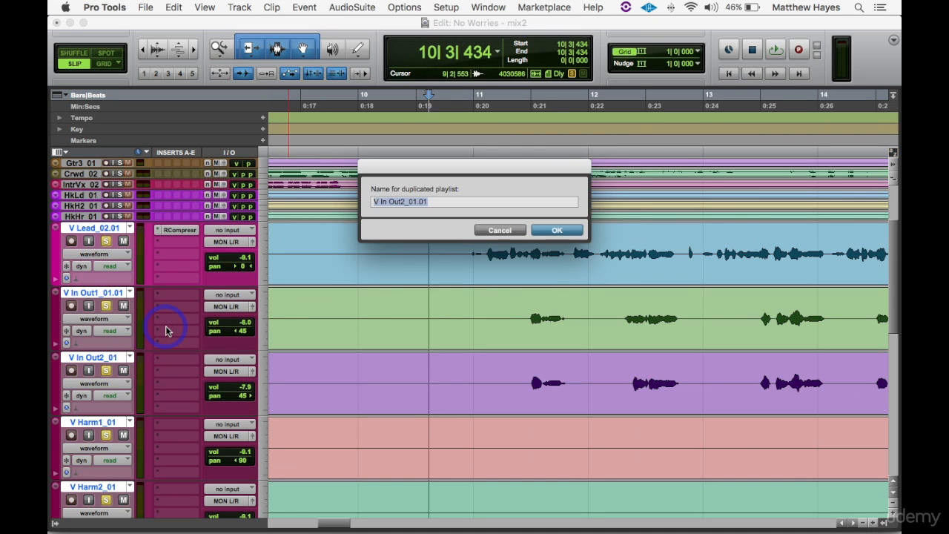
key("Return")
scroll(190, 325, "down", 1)
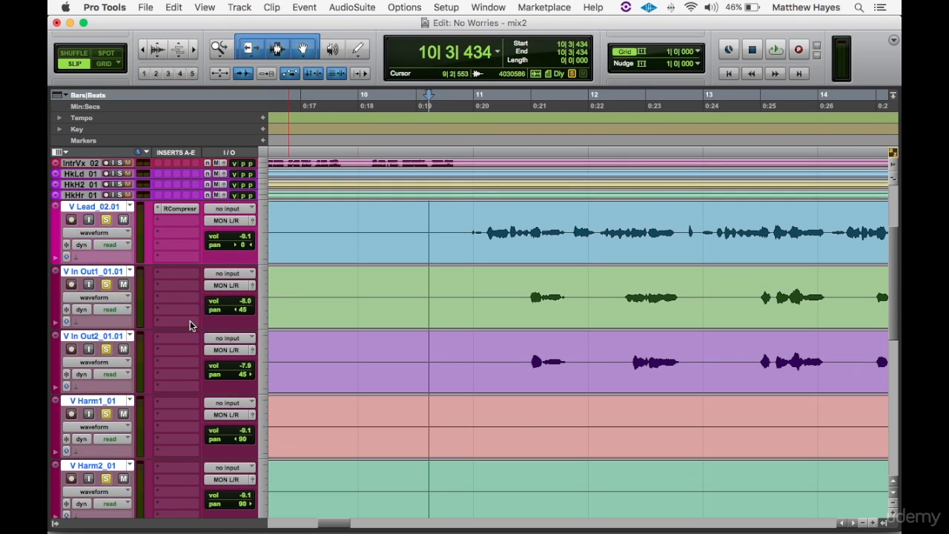
left_click(130, 401)
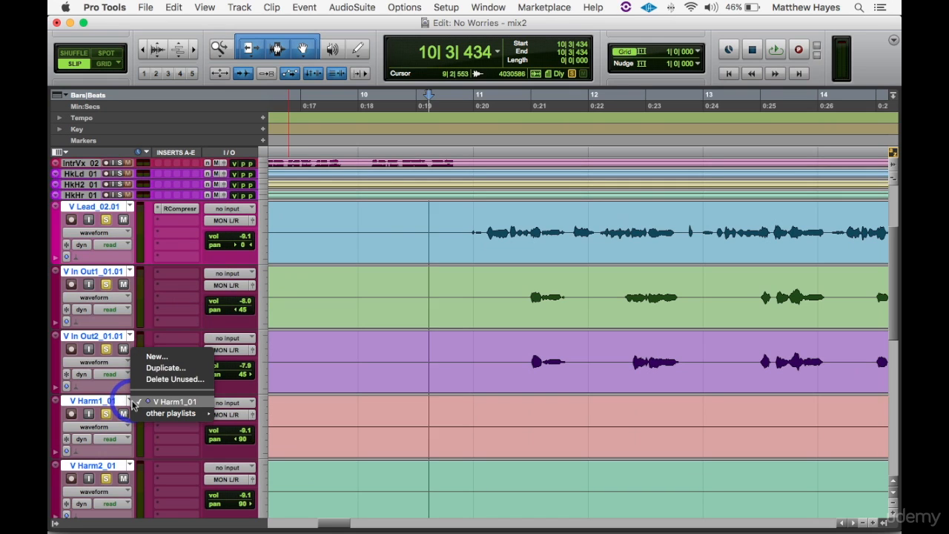
left_click(163, 368)
key("Return")
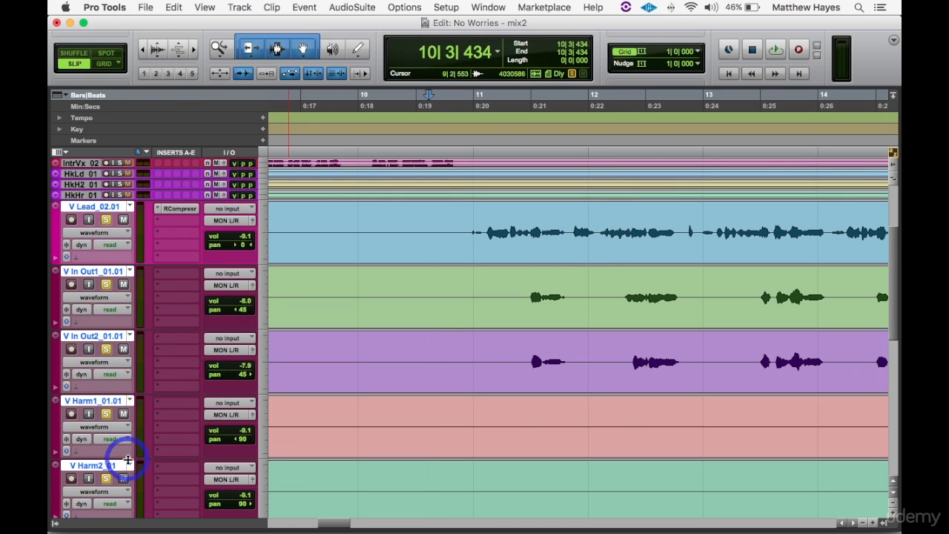
left_click(129, 464)
left_click(153, 435)
key("Return")
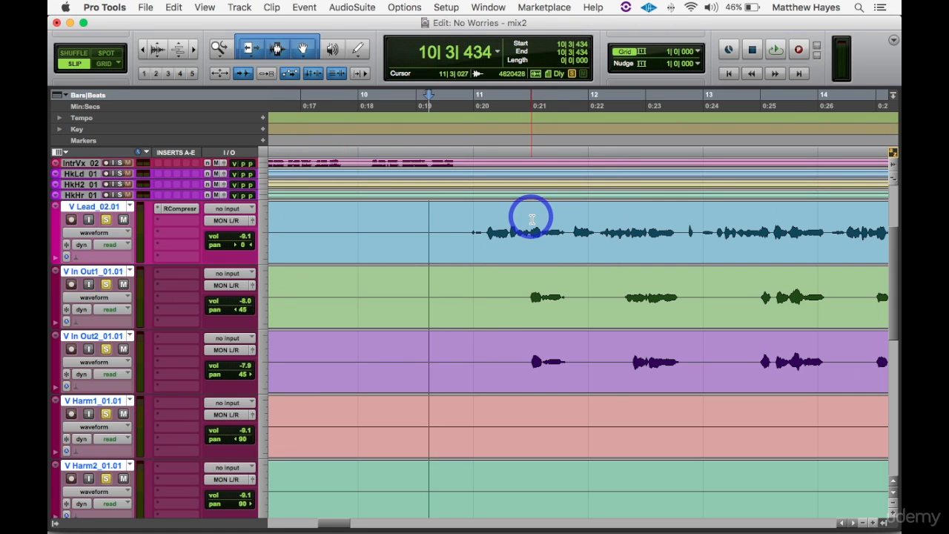
- Separate the first in-out phrase from 11|2|945 to 11|4|368 on V Lead, V In Out1 and V In Out2
left_click(529, 220)
key("t")
key("t")
key("t")
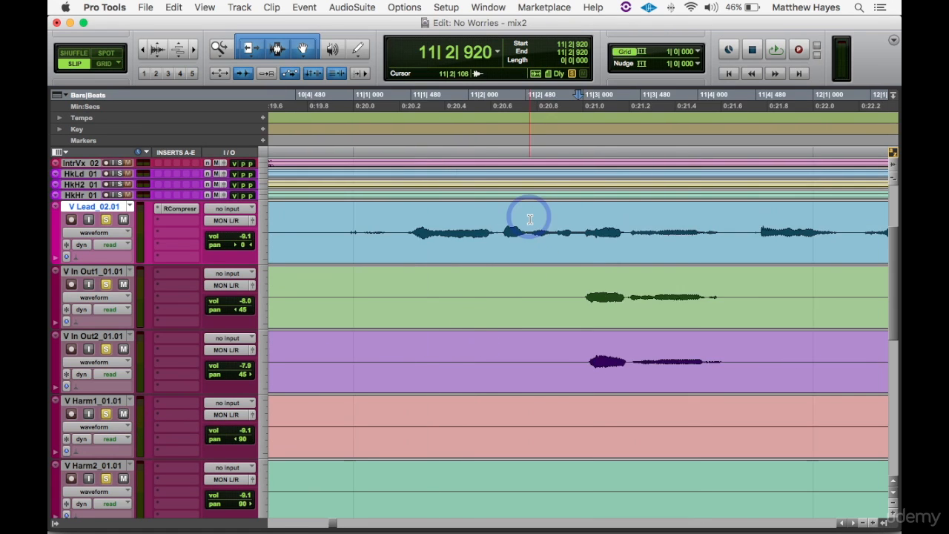
left_click_drag(584, 222, 706, 358)
key("super+e")
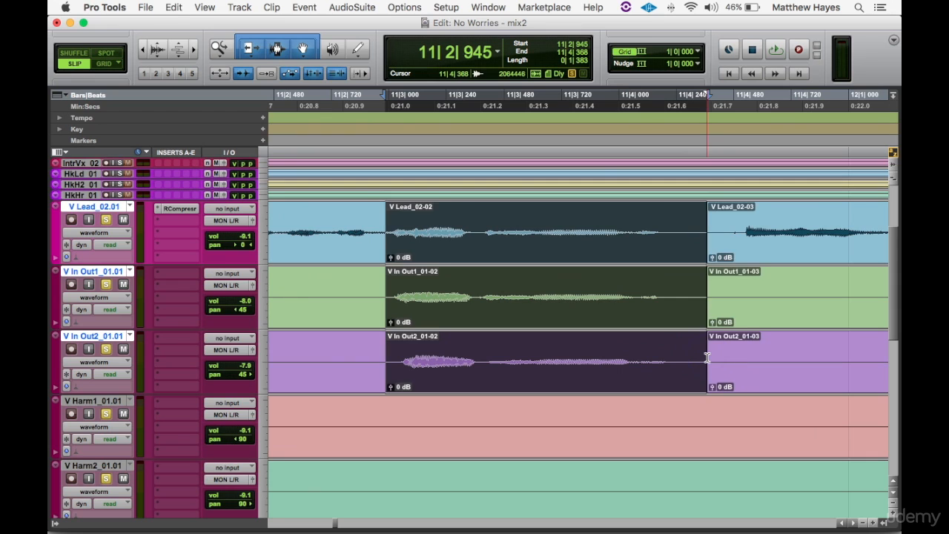
- Open VocALign Project and capture the separated V Lead clip at bar 11 as the guide
left_click(516, 226)
left_click(509, 240)
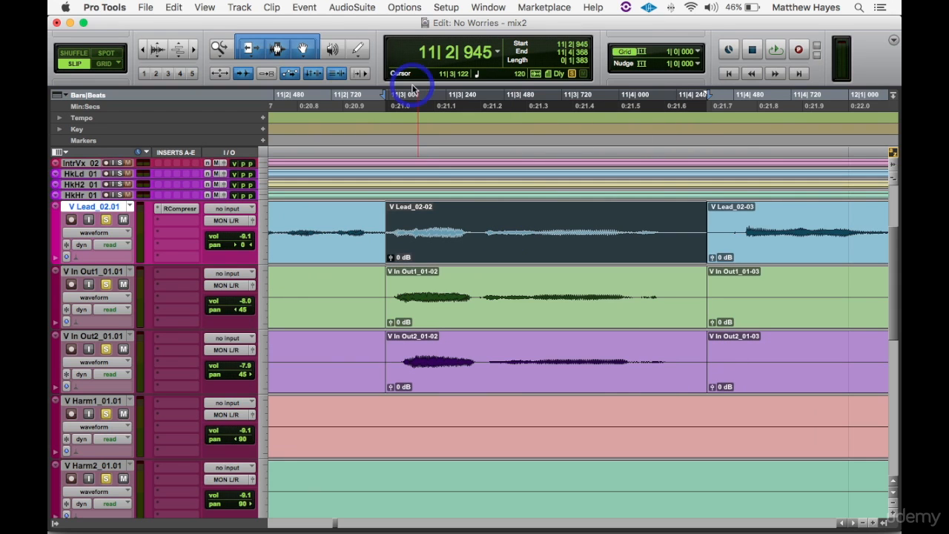
left_click(338, 7)
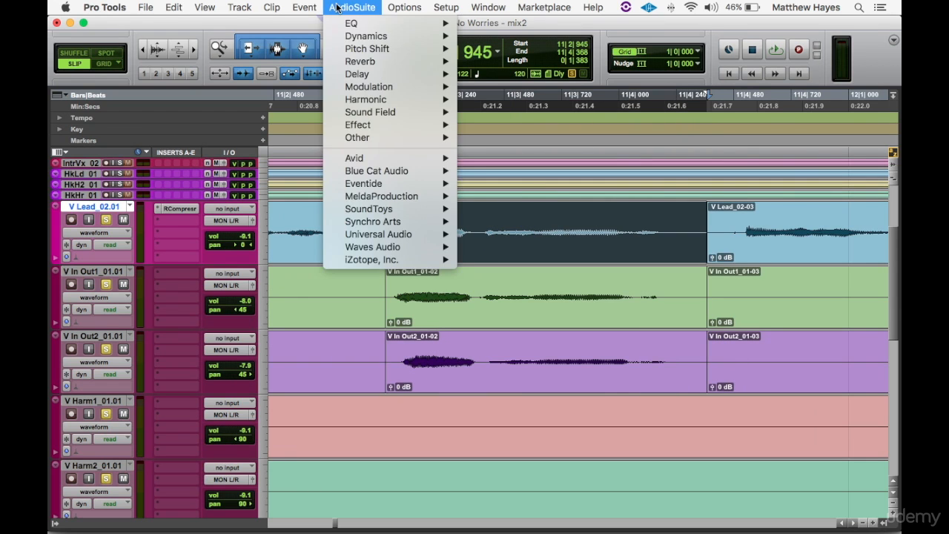
mouse_move(372, 137)
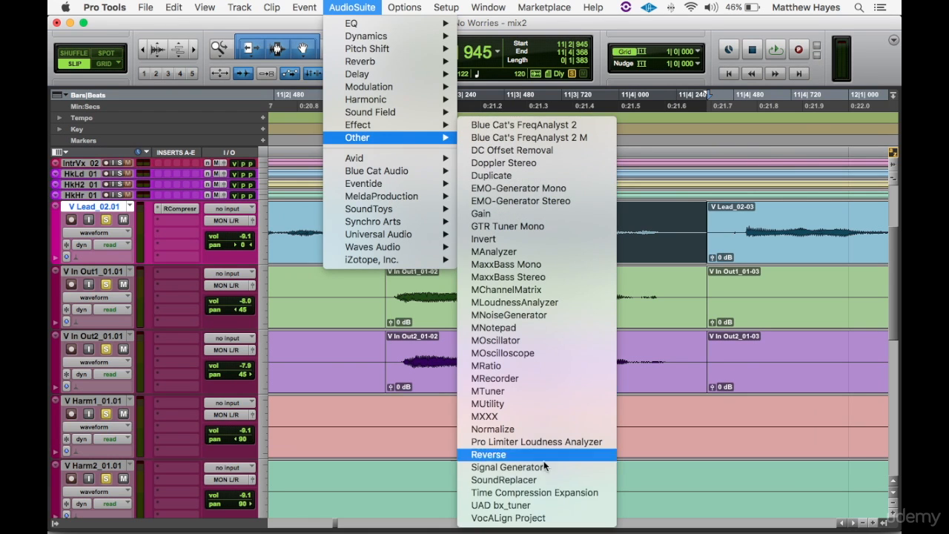
left_click(536, 517)
left_click_drag(348, 98, 300, 21)
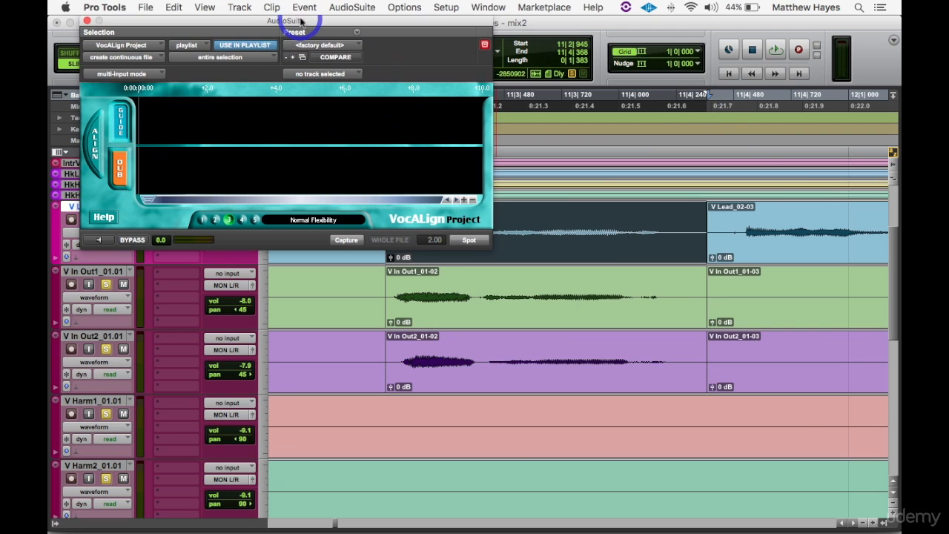
key("super+bracketleft")
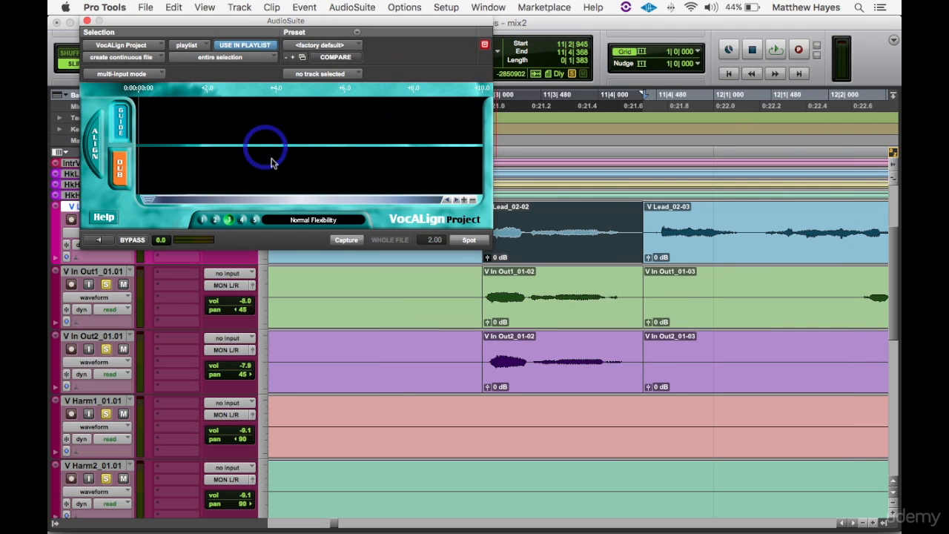
left_click(343, 240)
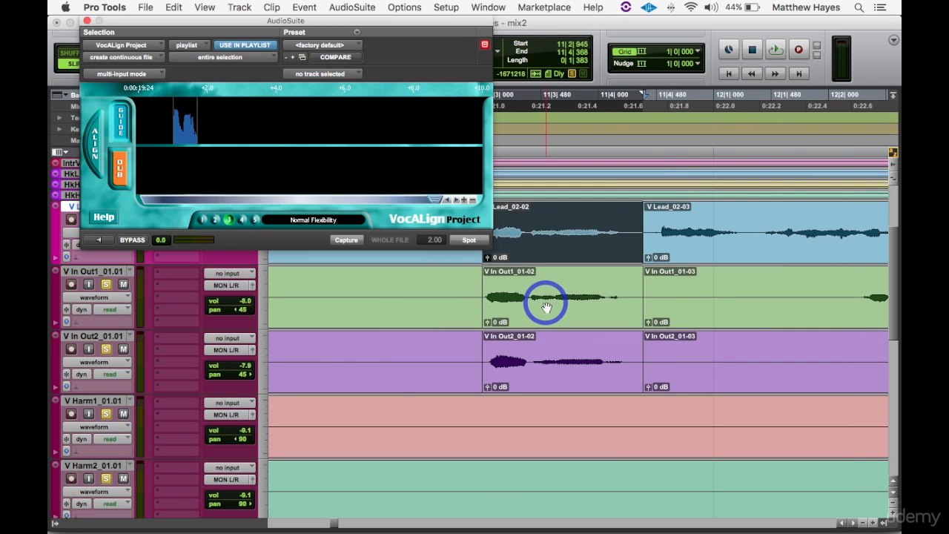
- Capture the bar 11 V In Out1 clip as the dub, align it to the guide and spot the result
left_click(546, 303)
left_click(117, 170)
left_click(346, 240)
left_click(88, 148)
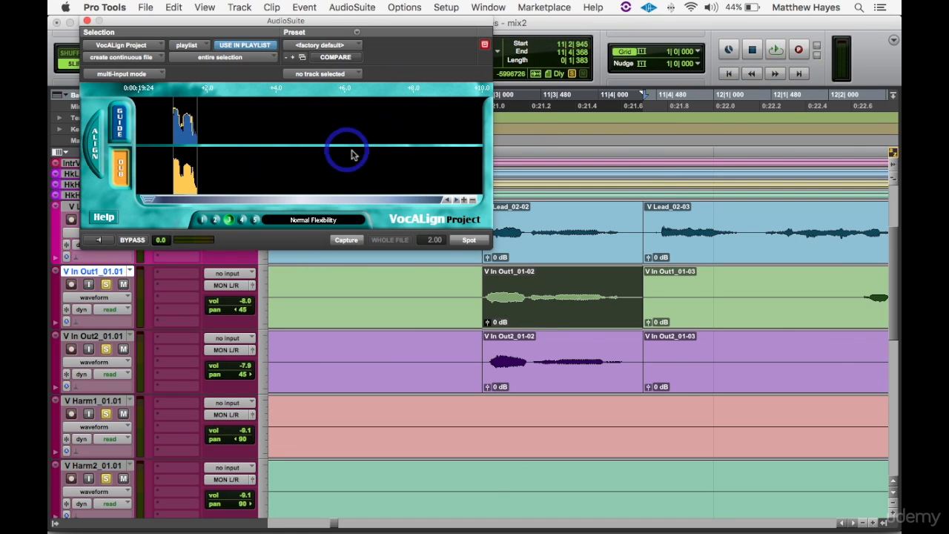
left_click(480, 245)
- Capture the bar 11 V In Out2 clip as the dub and spot its aligned version
left_click(551, 364)
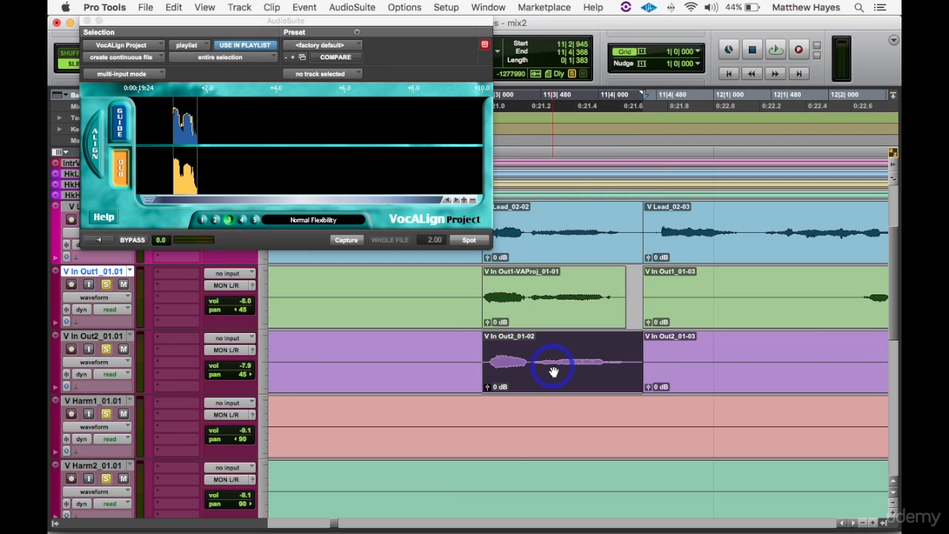
left_click(333, 244)
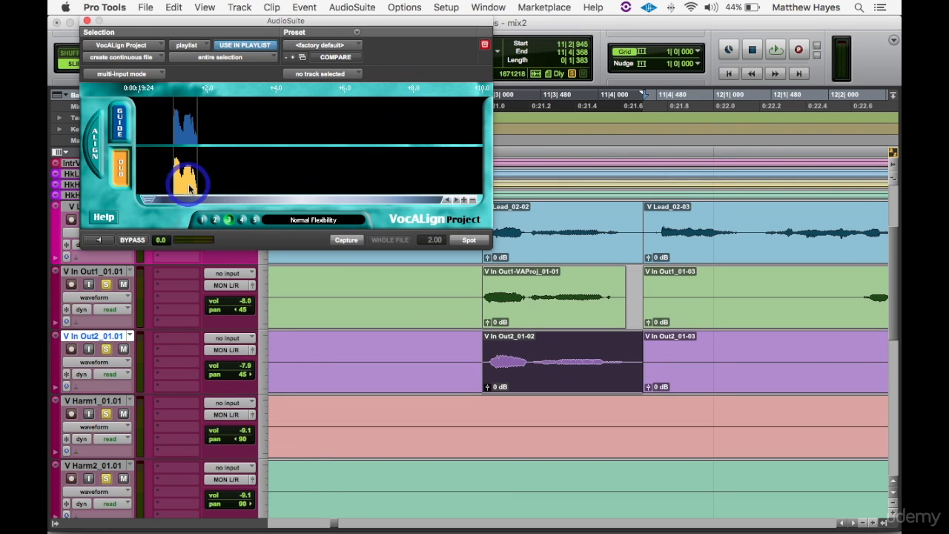
left_click(468, 241)
- Play back the aligned first phrase from 10|4|812 and look over the remaining in-out phrases of the verse
key("r")
key("r")
key("r")
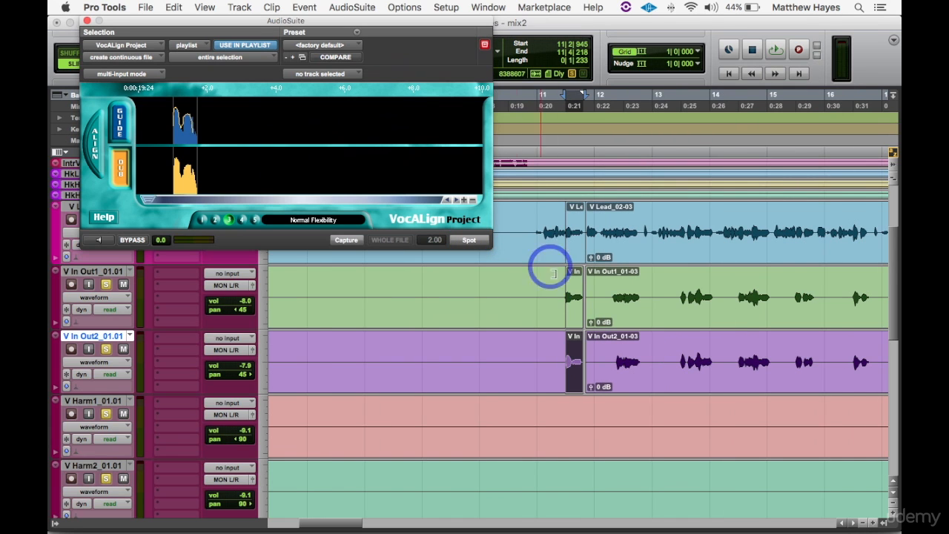
left_click(532, 285)
key("space")
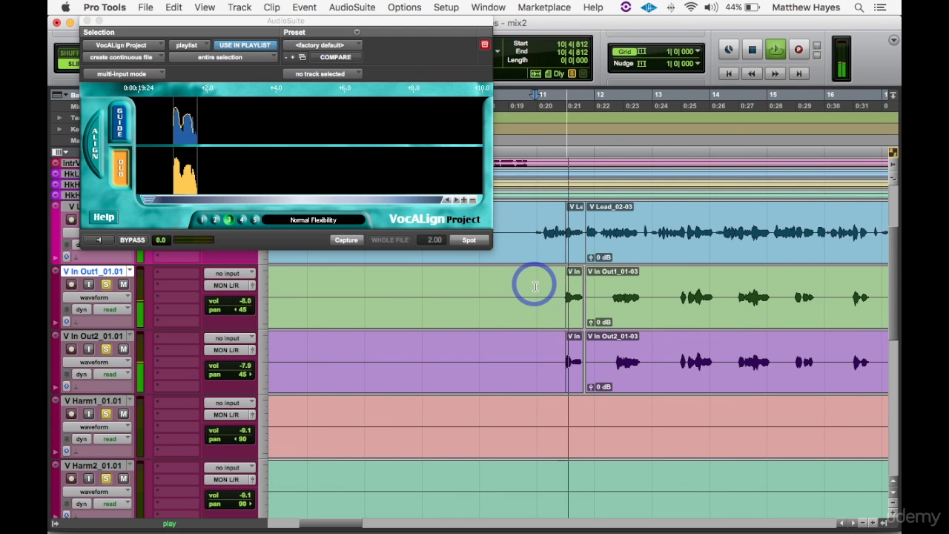
left_click(616, 287)
scroll(616, 287, "right", 5)
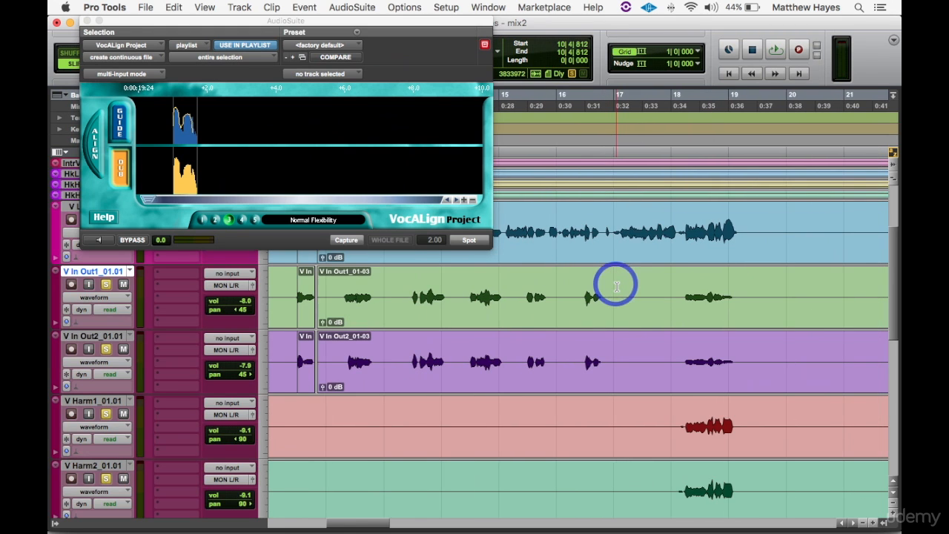
left_click(496, 297)
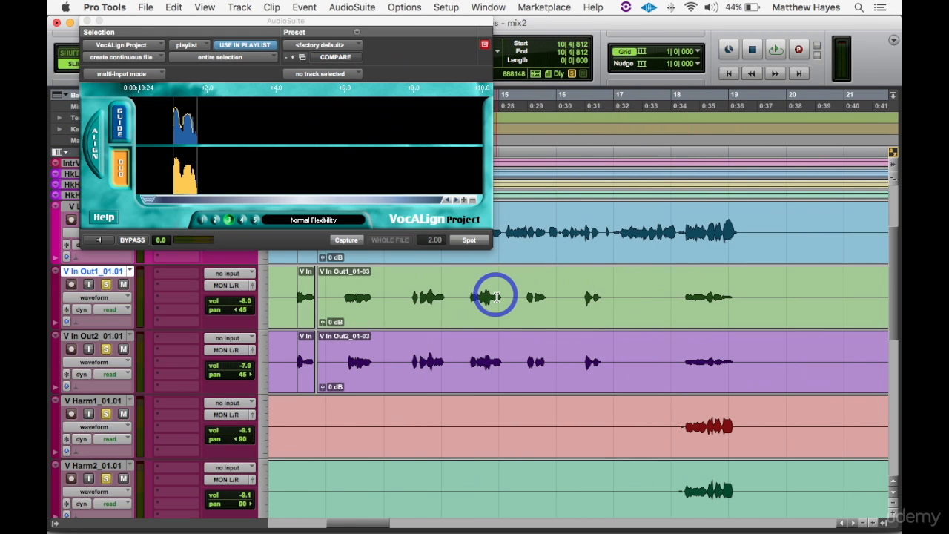
- Separate the second in-out phrase near 12|2|512 on the lead and in-out tracks, deleting the leftover in-out audio before it
scroll(496, 296, "left", 4)
scroll(496, 297, "up", 1)
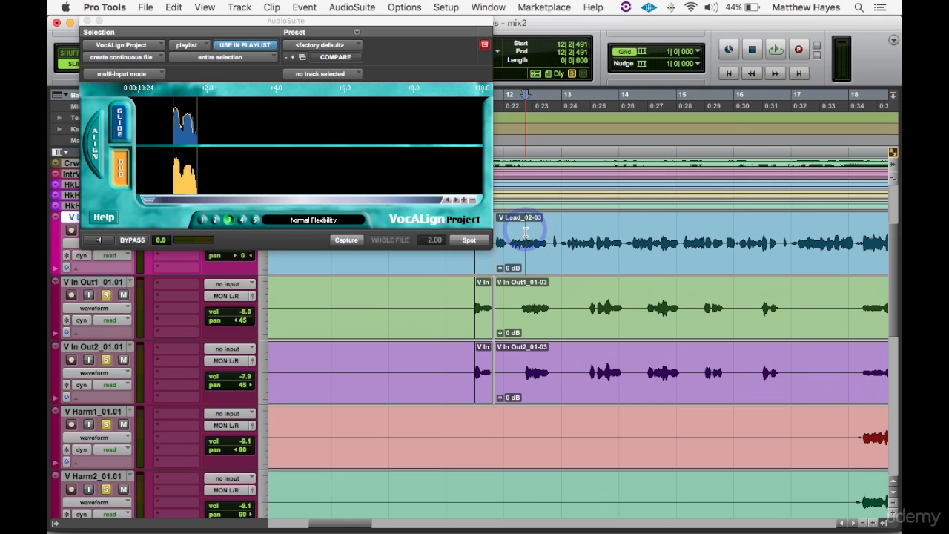
key("t")
key("t")
key("t")
key("t")
key("t")
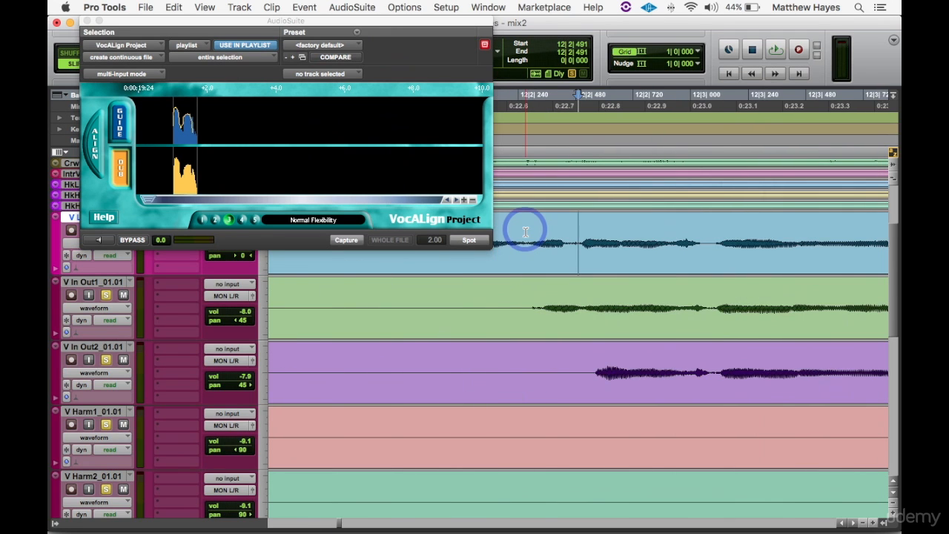
key("r")
key("r")
key("r")
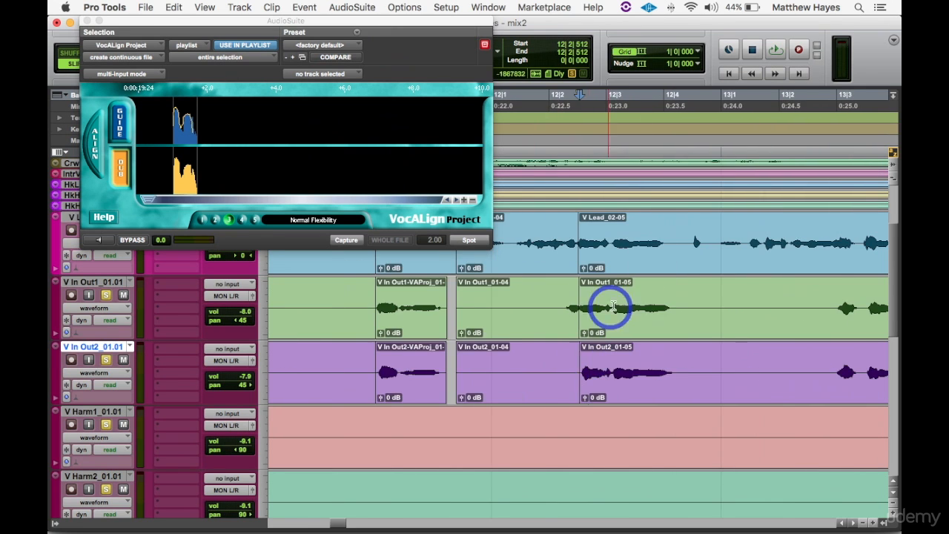
left_click(527, 391)
key("Delete")
- Capture the second phrase of V Lead as the guide and align both in-out clips to it
left_click(623, 245)
left_click(120, 122)
left_click(120, 167)
left_click(628, 321)
key("semicolon")
left_click(469, 239)
- Isolate the third in-out phrase from 13|3|019 to 14|1|291 and align both in-out clips to V Lead
scroll(640, 240, "right", 5)
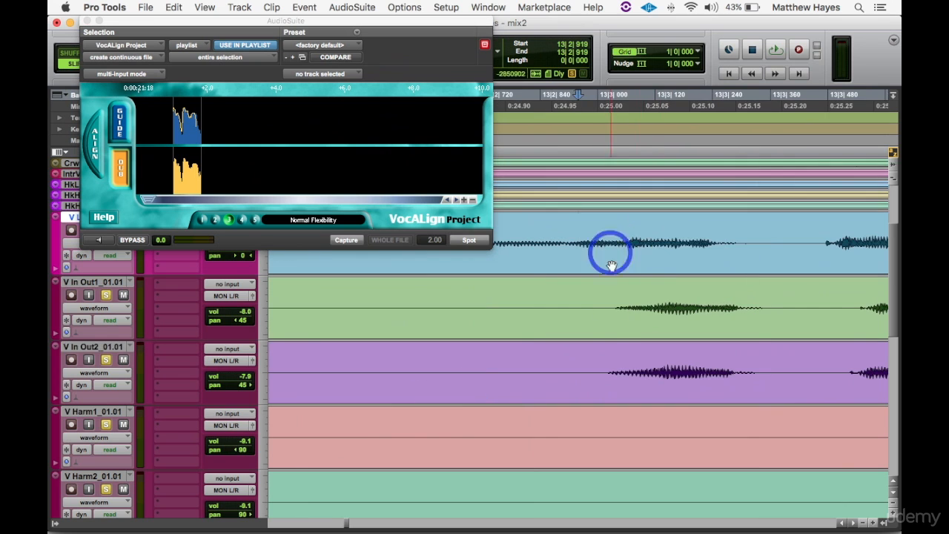
key("Delete")
left_click(346, 239)
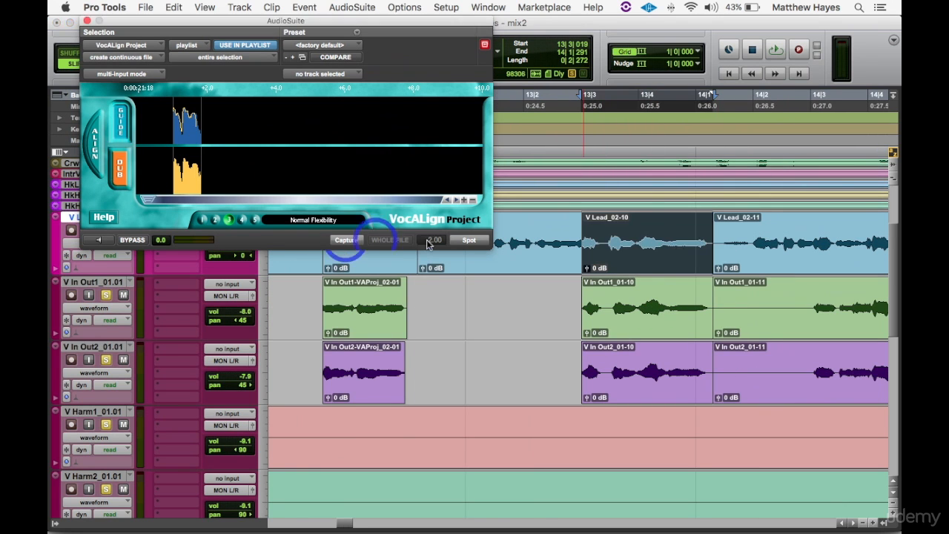
left_click(628, 382)
left_click(468, 240)
- Isolate the fourth in-out phrase starting at 14|3|044 and align both in-out clips to V Lead
scroll(682, 233, "right", 5)
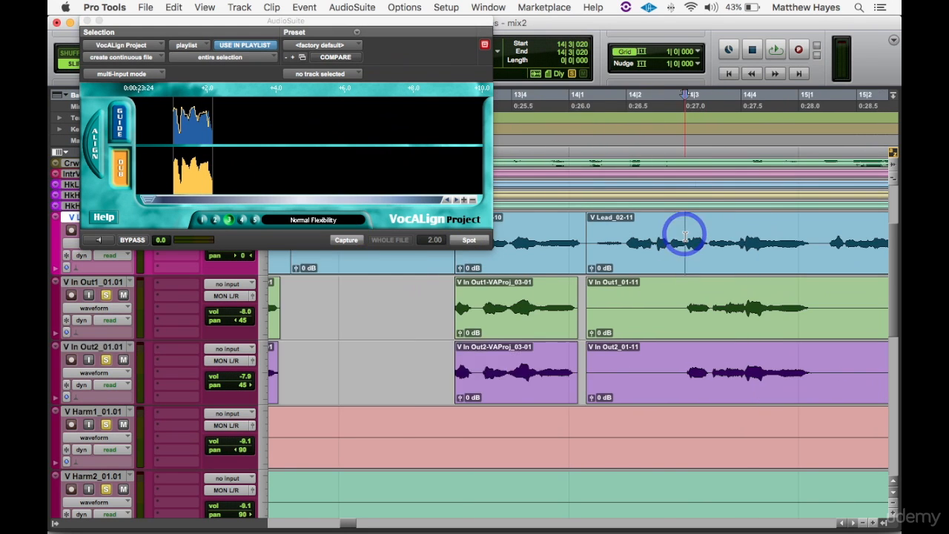
key("Delete")
left_click(346, 239)
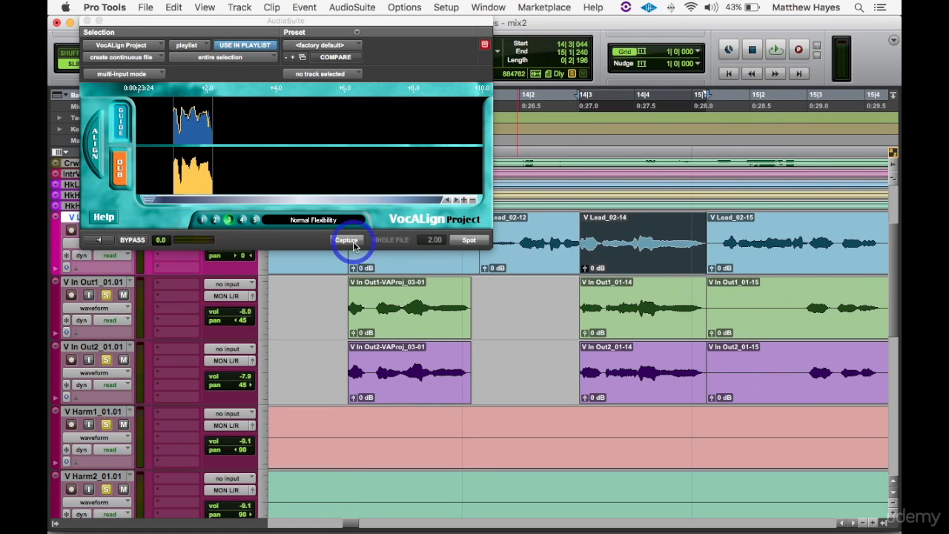
left_click(474, 240)
- Separate the fifth in-out phrase from 15|2|951 to 15|4|408 and delete the in-out audio in the gap before it
left_click(810, 290)
key("super+bracketright")
key("super+bracketleft")
left_click(526, 388)
key("Delete")
- Capture the fifth phrase of V Lead as the guide and align the V In Out1 and V In Out2 clips to it
left_click(608, 245)
left_click(359, 241)
key("semicolon")
left_click(627, 385, "shift")
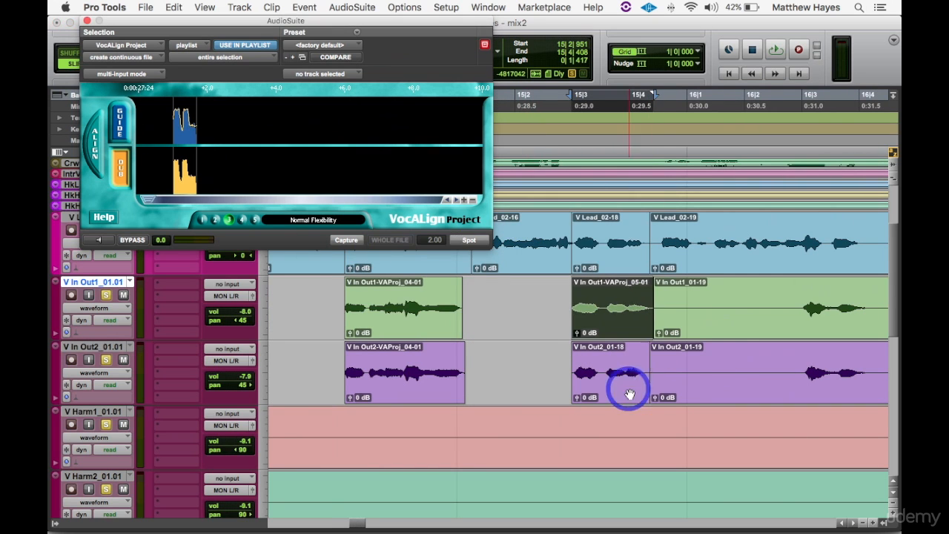
left_click(470, 239)
- Separate the sixth in-out phrase near bar 16|3 across the three tracks and delete the in-out audio before it
left_click(797, 304)
left_click_drag(587, 260, 591, 341)
left_click(548, 311)
key("Delete")
left_click(556, 387)
key("Delete")
left_click_drag(619, 259, 623, 364)
- Capture the sixth phrase of V Lead as the guide and align both in-out clips near bar 16|3 to it
left_click(599, 245)
left_click(127, 122)
left_click(597, 318)
left_click(470, 239)
left_click(598, 378)
left_click(479, 243)
- Separate V Lead, V In Out1 and V In Out2 at 18|1|902 and delete the in-out audio in the gap before it
left_click(739, 235)
left_click_drag(582, 256, 586, 354)
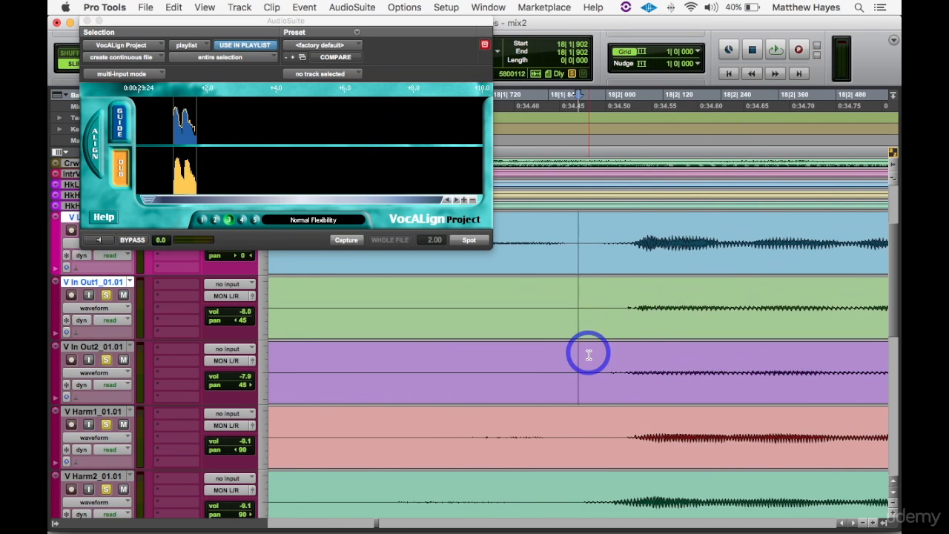
key("b")
left_click(545, 324)
key("Delete")
left_click(545, 378)
key("Delete")
- End the last phrase at 19|2|048 and separate the same range on V Harm1 and V Harm2
left_click_drag(636, 259, 638, 348)
key("b")
left_click(616, 328)
scroll(608, 433, "down", 4)
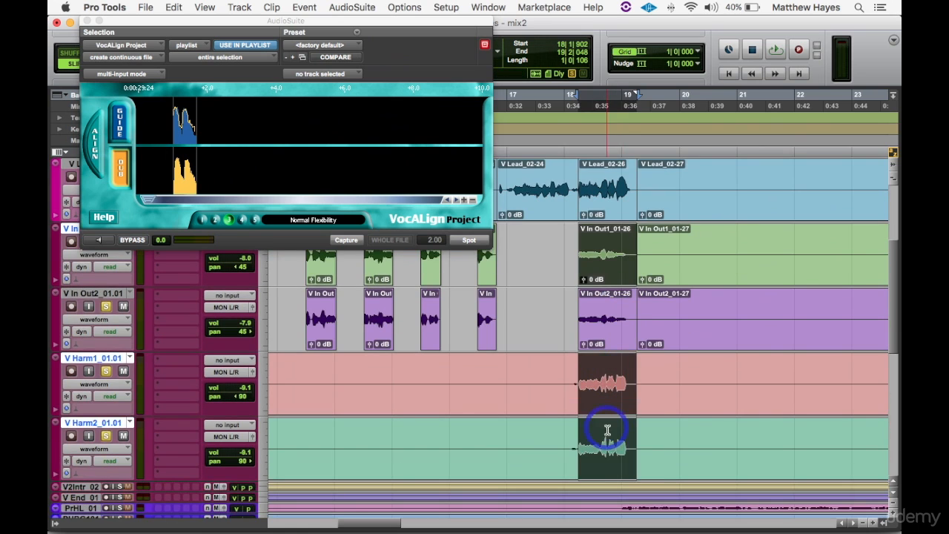
key("b")
- Capture the last verse phrase of V Lead as the guide and align the matching V In Out1 clip to it
left_click(604, 204)
left_click(122, 126)
left_click(604, 267)
left_click(126, 175)
left_click(95, 144)
left_click(473, 240)
- Capture the last V In Out2 phrase at bar 18 as the dub, align it to the lead and spot it
left_click(605, 331)
left_click(120, 170)
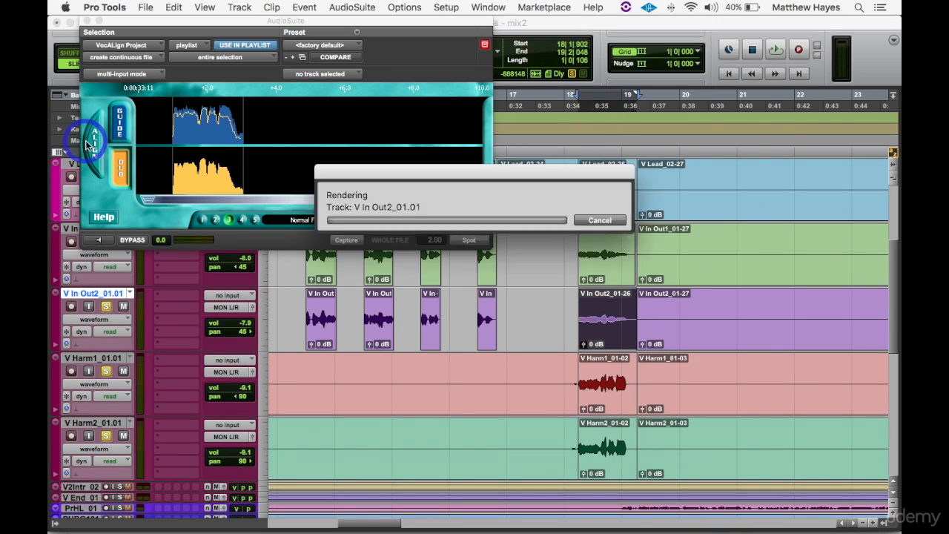
left_click(95, 144)
left_click(471, 239)
- Capture the V Harm1 phrase at bar 18 as the dub, align it to the lead and spot it
left_click(601, 403)
left_click(121, 169)
left_click(101, 143)
left_click(471, 239)
- Capture the V Harm2 phrase at bar 18 as the dub, align it to the lead and spot it
left_click(605, 445)
left_click(121, 169)
left_click(95, 144)
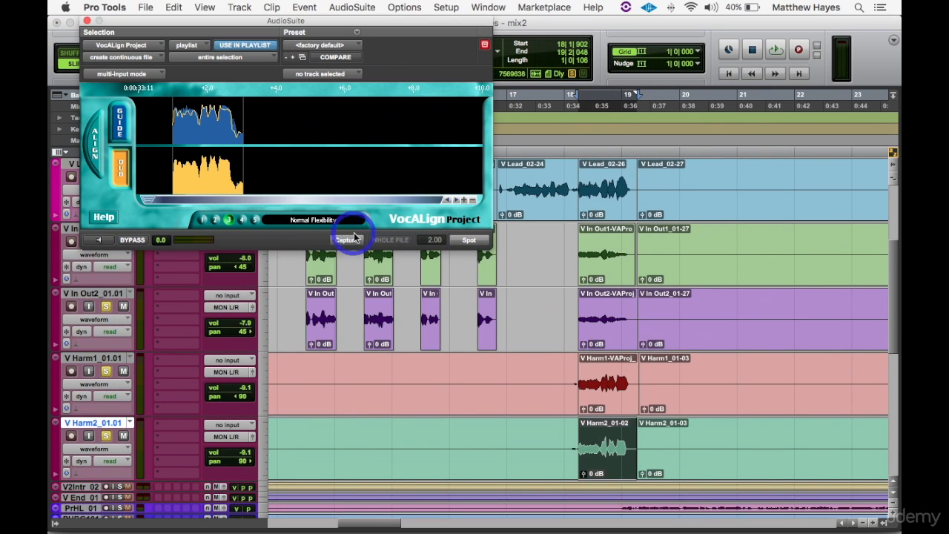
left_click(470, 239)
- Delete the silent clips before 18|1|902 on V Harm1 and V Harm2
key("r")
key("r")
key("r")
left_click(333, 401)
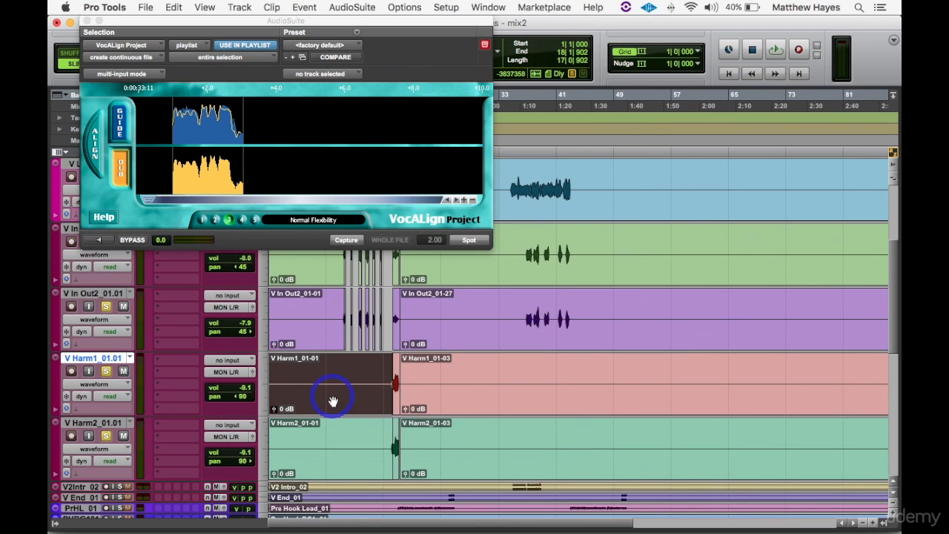
key("Delete")
left_click(337, 430)
key("Delete")
- Delete the silent clips before the first in-out phrase at bar 11 on V In Out1 and V In Out2
left_click(316, 315)
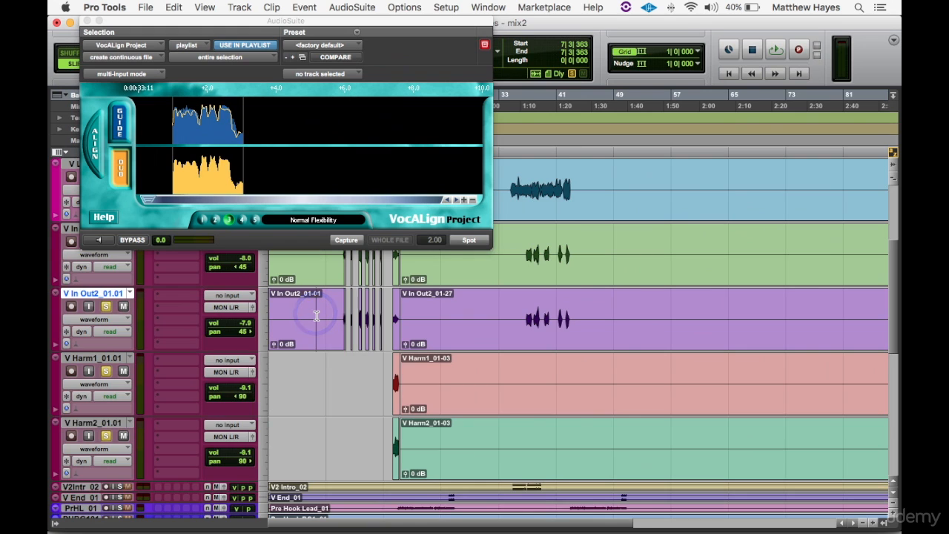
key("t")
key("t")
key("t")
key("t")
scroll(517, 312, "right", 5)
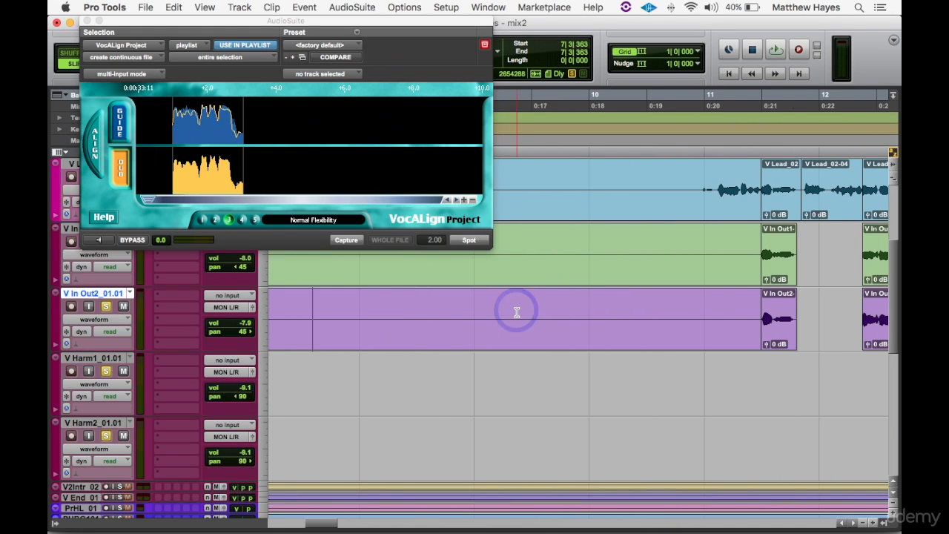
left_click(601, 273)
left_click(612, 324)
left_click(623, 336)
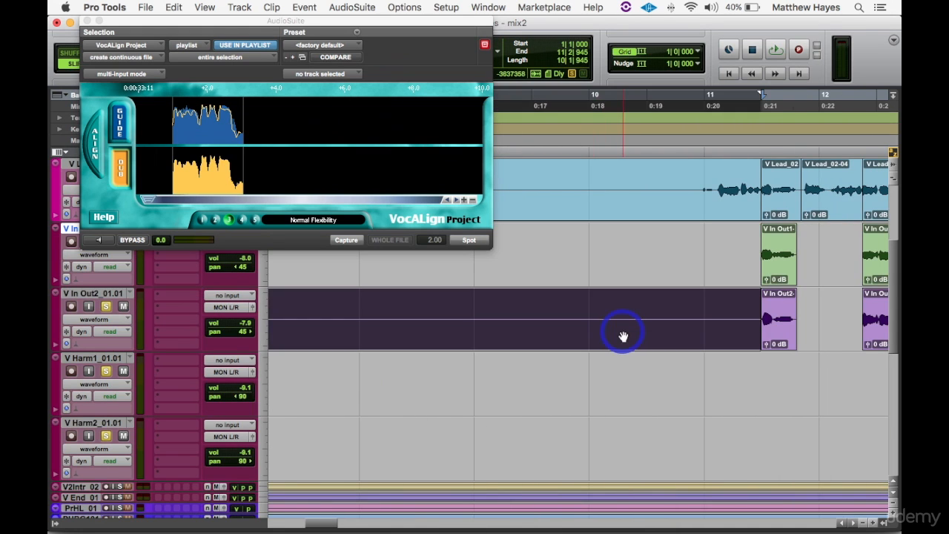
left_click(623, 336)
- Bring the whole first verse into view and close the VocALign Project window
key("r")
key("r")
key("r")
key("r")
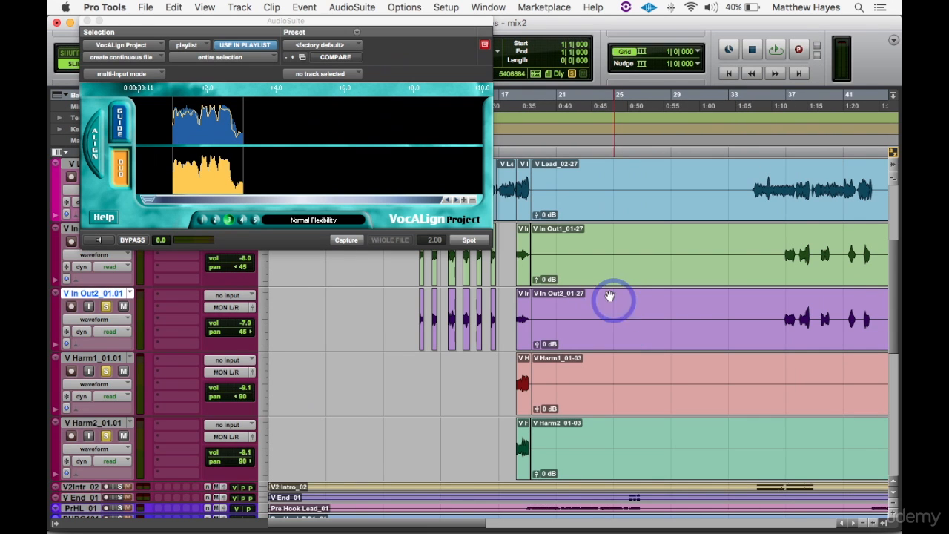
left_click(87, 24)
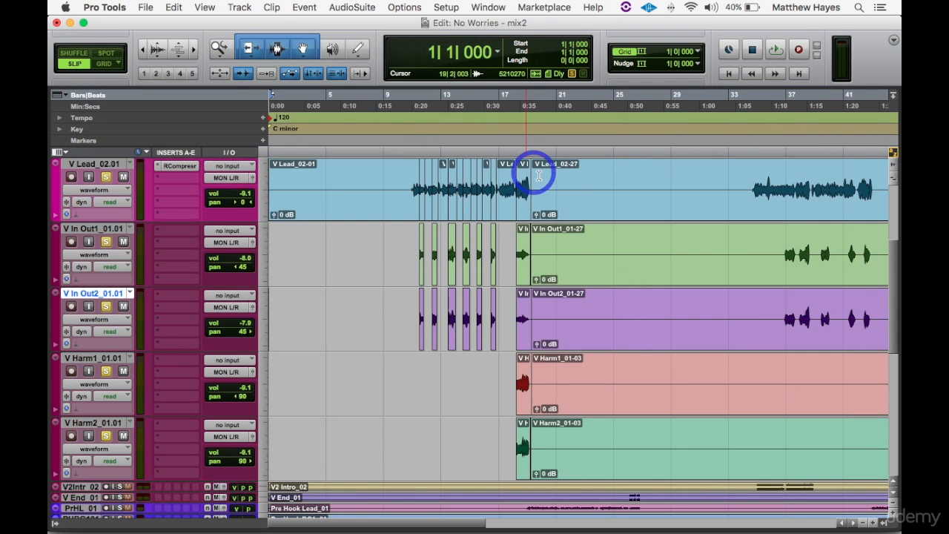
- Rejoin the split V Lead clips and delete the track's silence before 10|3|077 and from 19|3|292 to about bar 33|4
left_click_drag(557, 181, 203, 178)
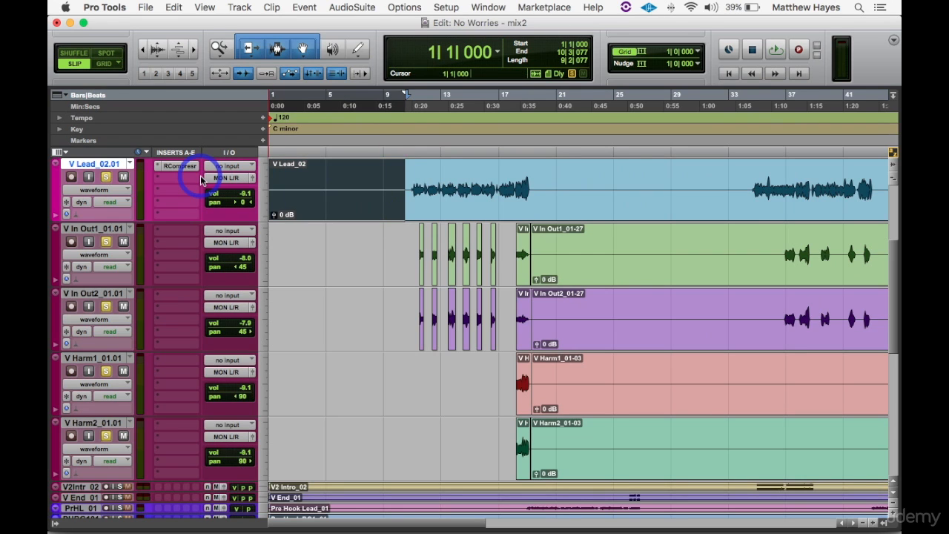
key("Delete")
left_click_drag(535, 181, 742, 203)
key("Delete")
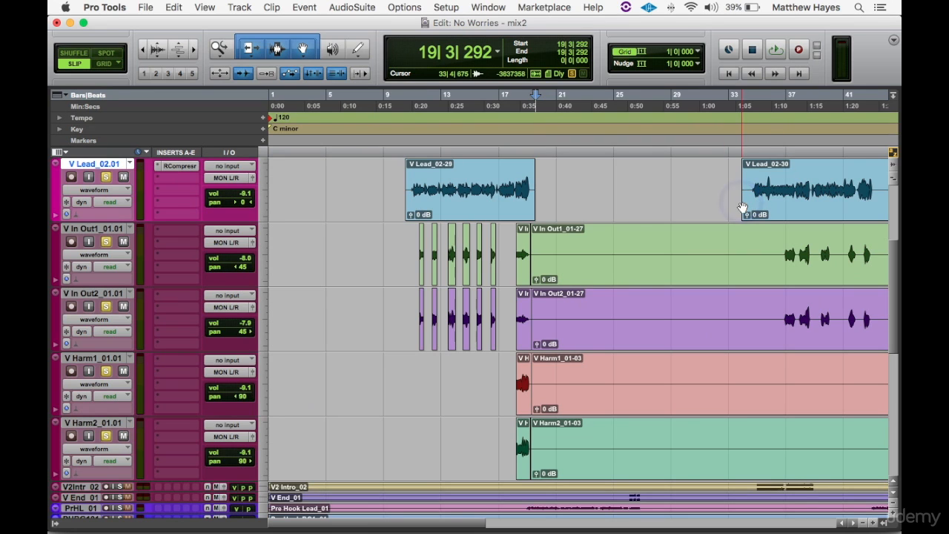
- Play the first-verse V Lead clip from 10|3|077 to 19|3|292 with its in-out and harmony vocals, and stop at the end
left_click(433, 210)
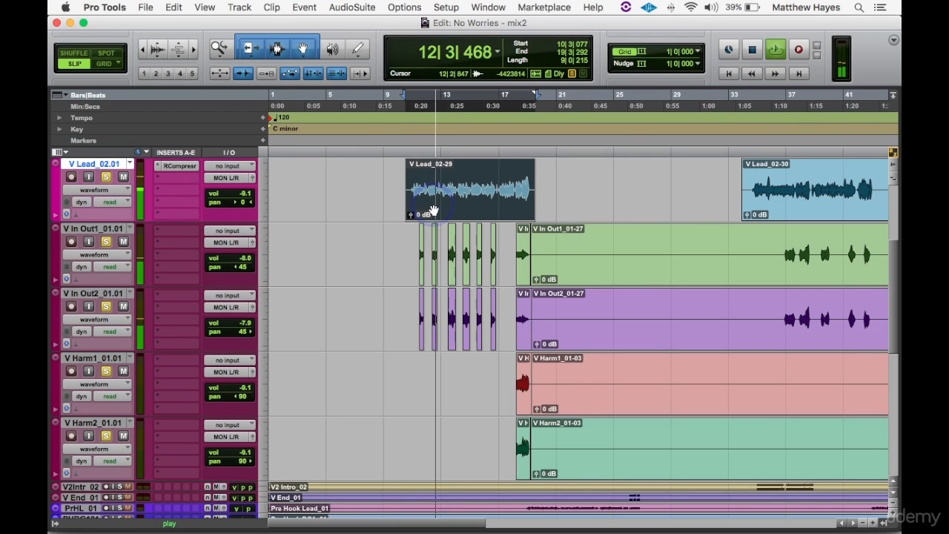
left_click(433, 210)
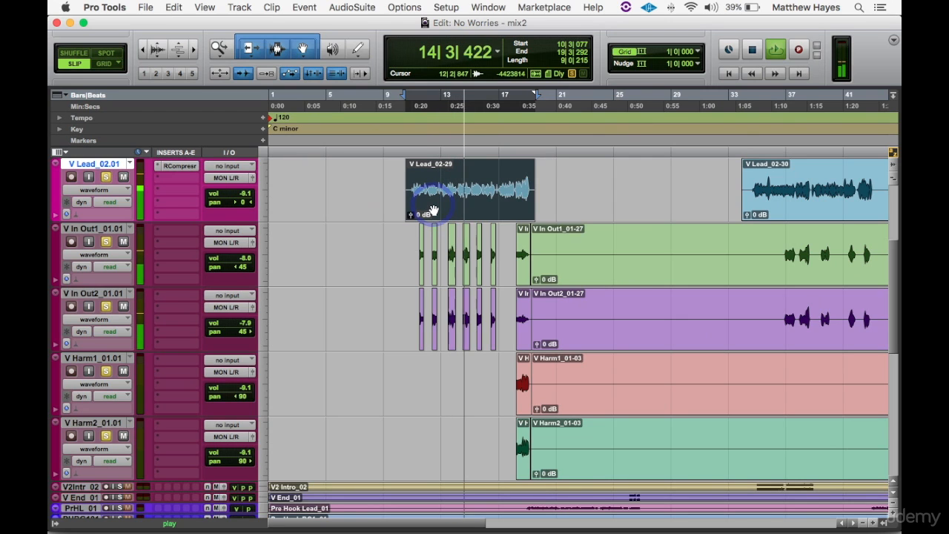
left_click(433, 211)
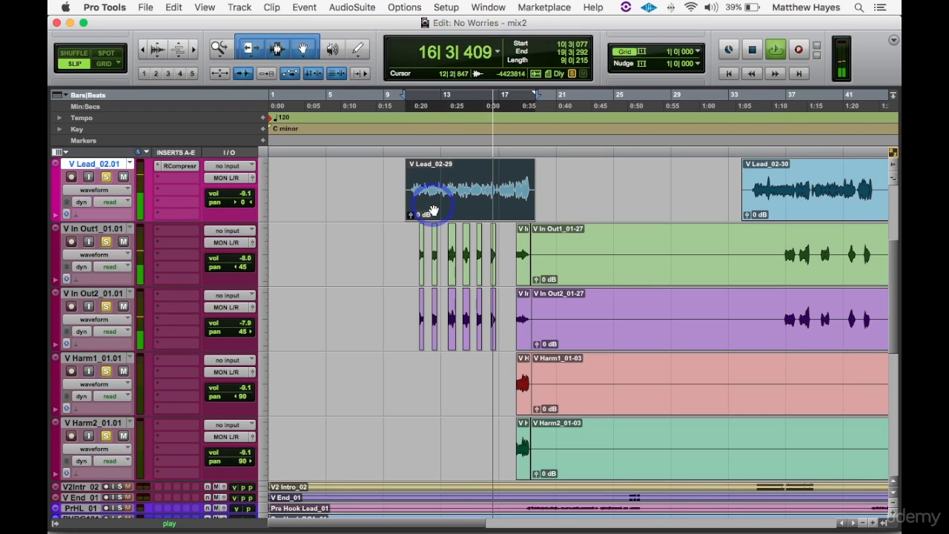
left_click(433, 210)
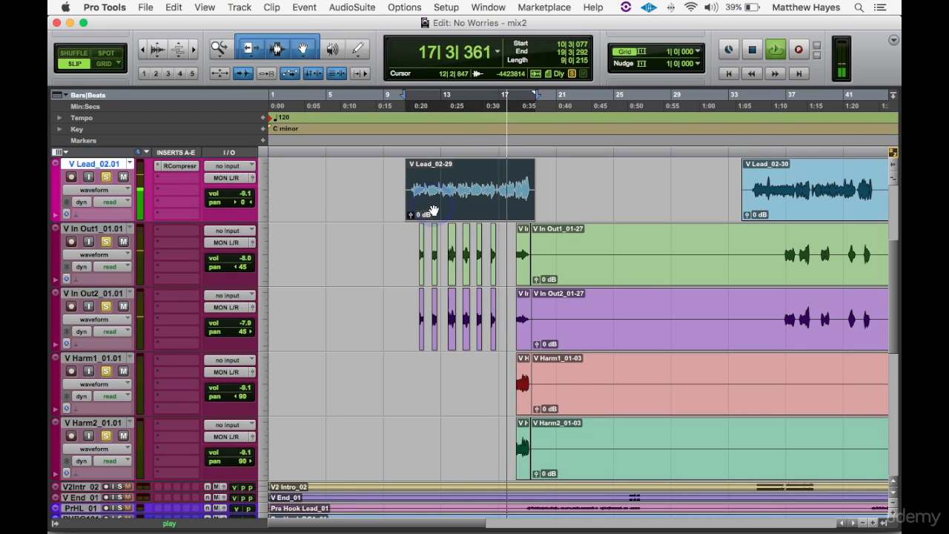
left_click(432, 211)
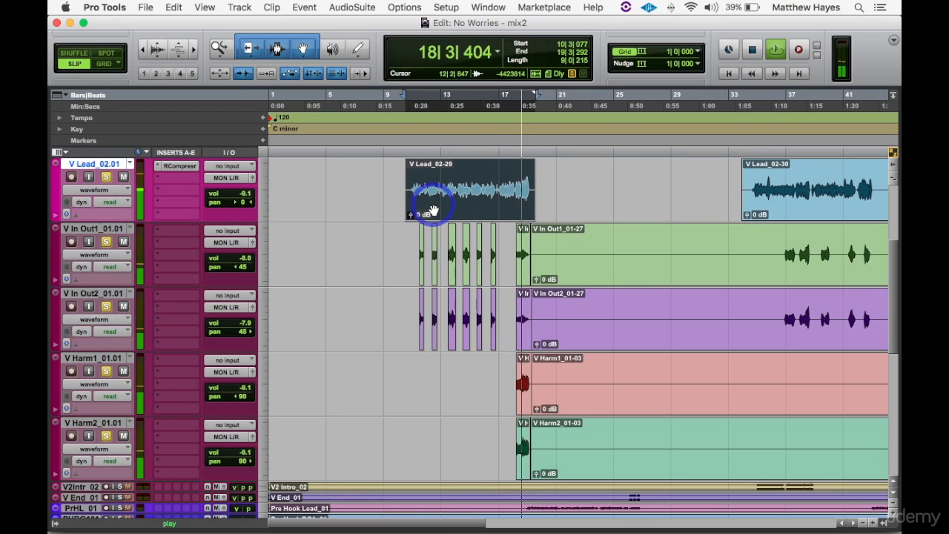
left_click(434, 211)
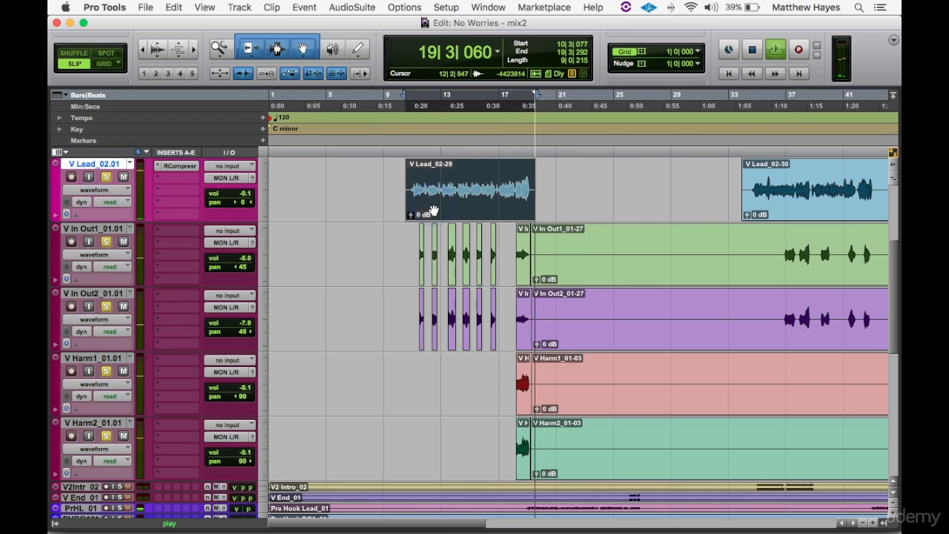
key("space")
- Remove the silence on V In Out1 and V In Out2 between the first verse and 35|4|485
left_click(579, 236)
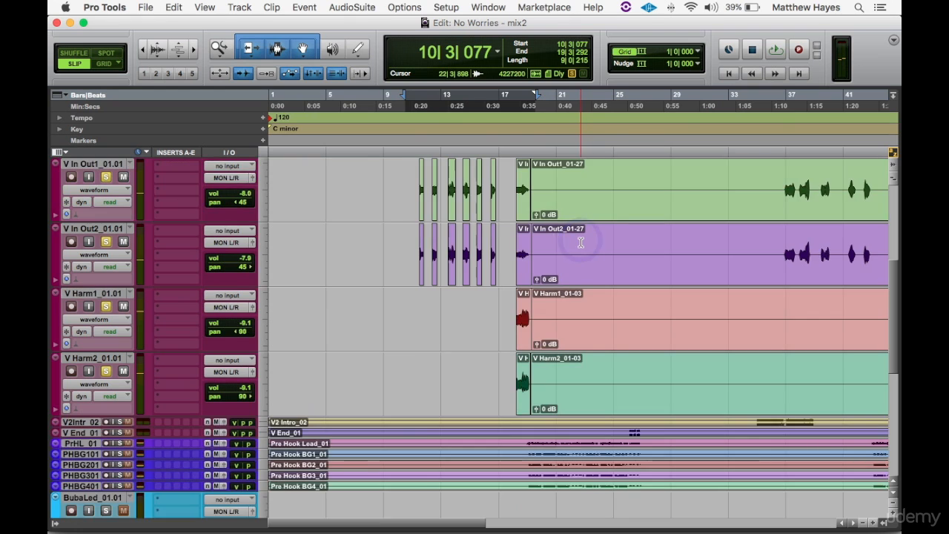
left_click(579, 239)
left_click(541, 246)
left_click_drag(536, 245, 776, 249)
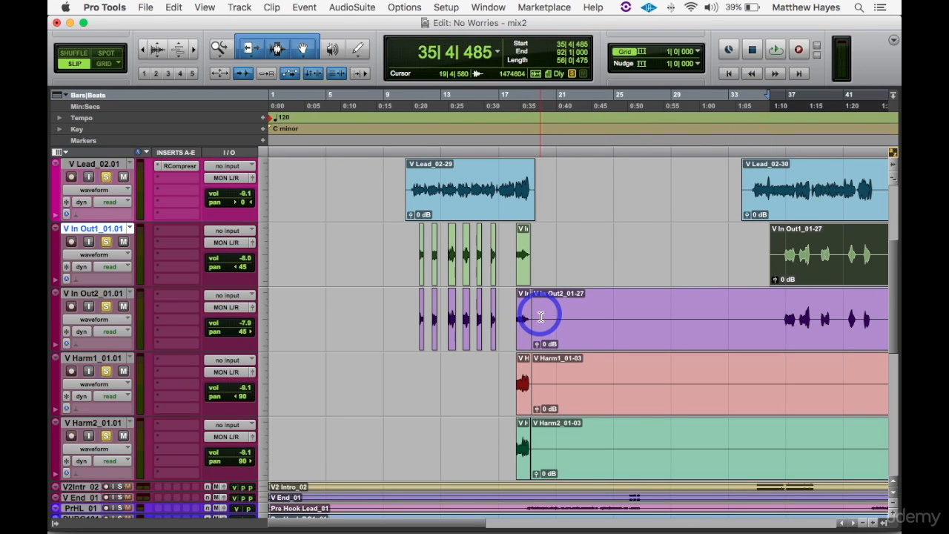
left_click_drag(537, 314, 771, 299)
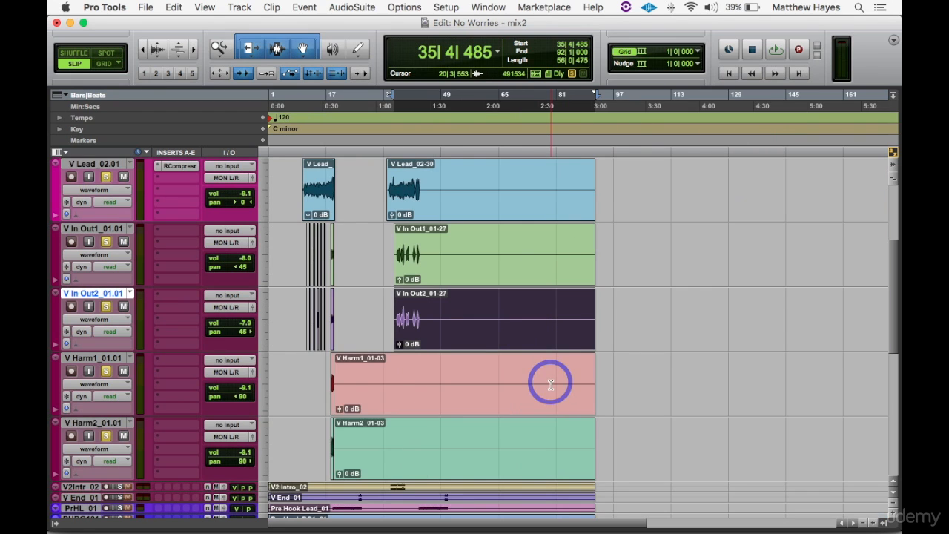
- Delete the long silent clips following the first-verse phrase on V Harm1 and V Harm2
left_click(483, 398)
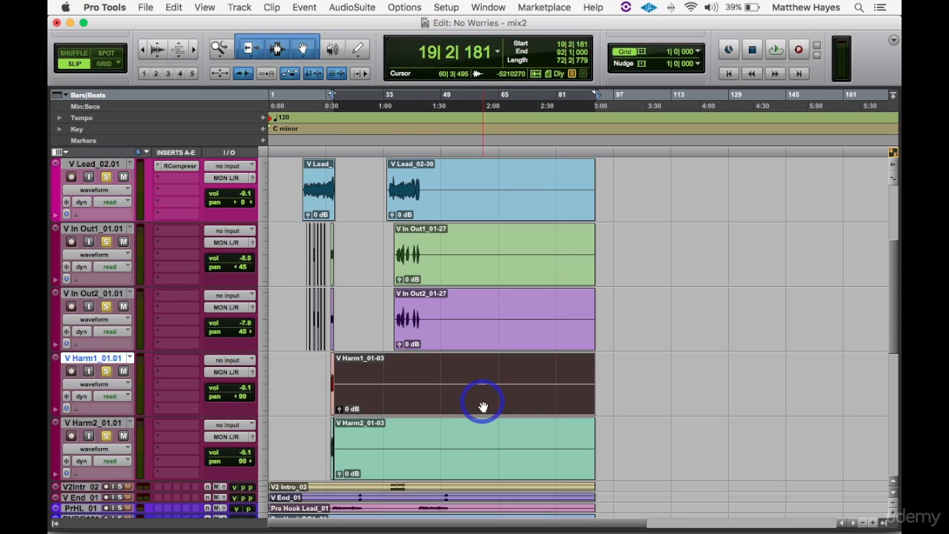
key("Delete")
left_click(460, 468)
key("Delete")
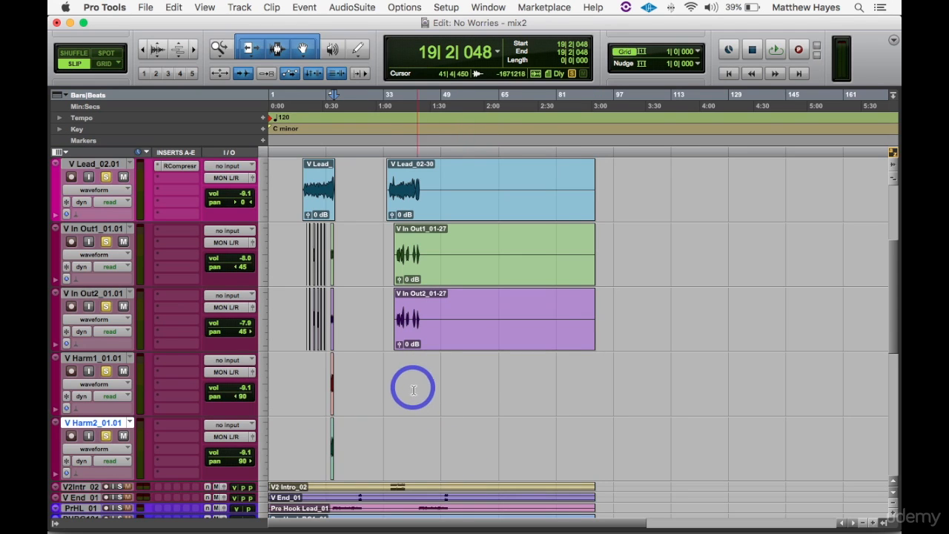
- Apply 10 ms batch fade-ins and fade-outs to the first-verse clips on all five V tracks, with crossfade creation and adjustment turned off
left_click_drag(355, 182, 297, 444)
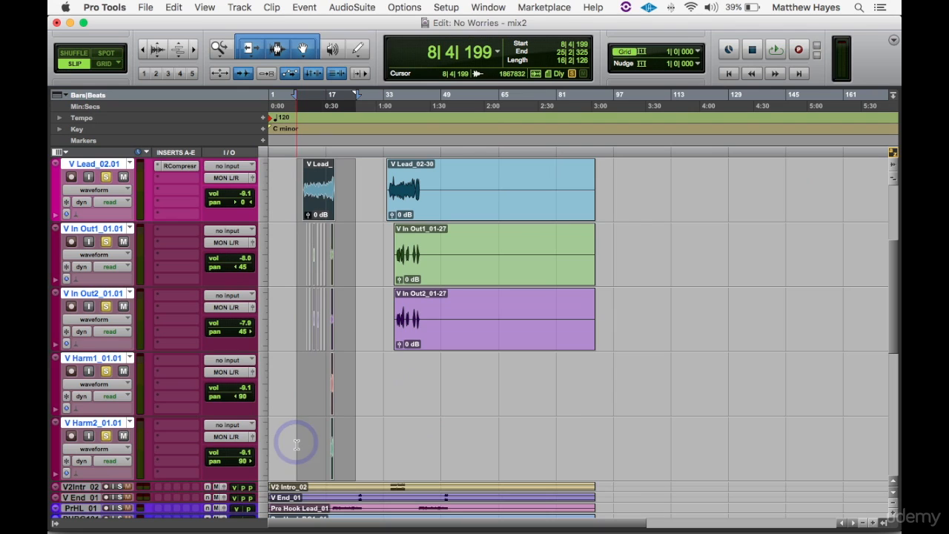
left_click(296, 443)
key("t")
key("t")
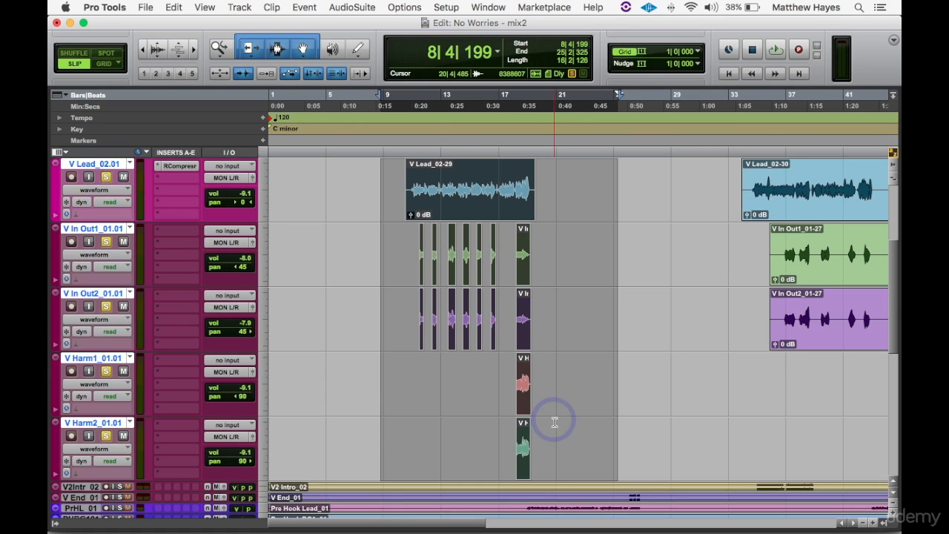
key("super+f")
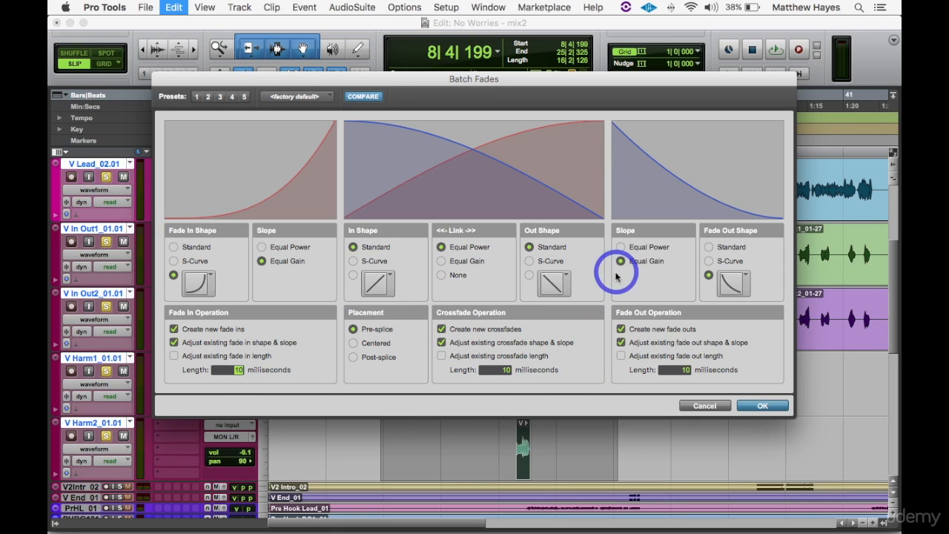
left_click(441, 328)
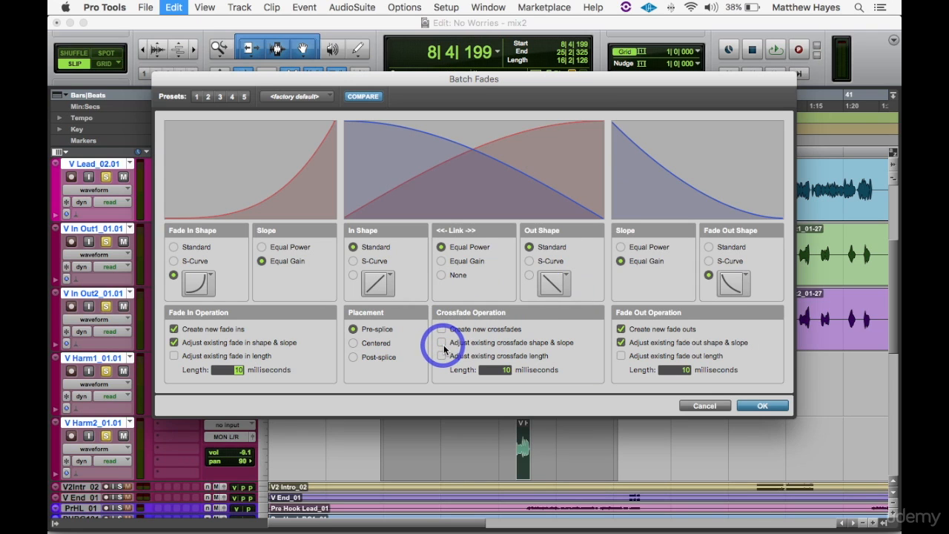
left_click(762, 406)
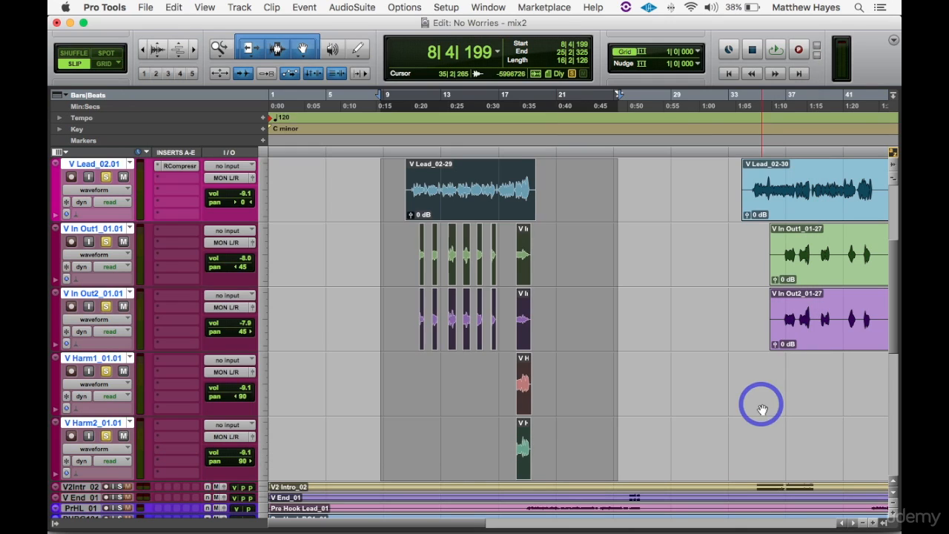
- Inspect the new fades at the edges of the V In Out1 and V In Out2 clips around bars 14 and 15
left_click(478, 256)
left_click(478, 265)
key("t")
key("t")
key("t")
key("t")
key("t")
key("t")
key("t")
key("t")
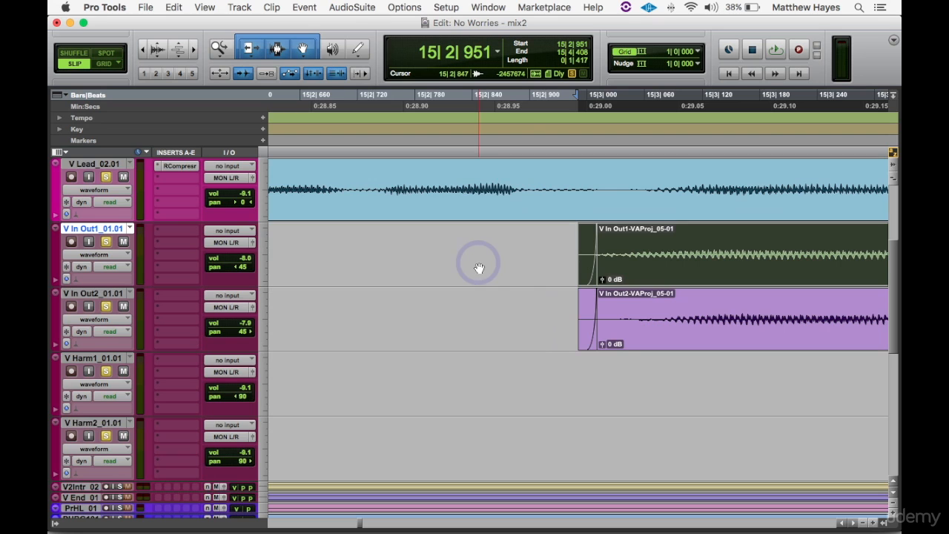
key("r")
key("r")
key("r")
left_click(345, 266)
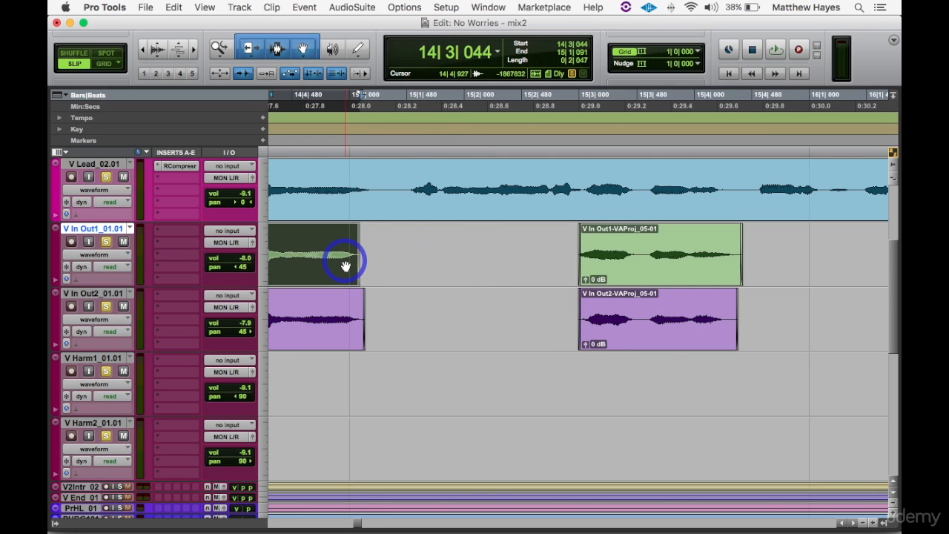
key("r")
left_click(345, 266)
key("r")
key("r")
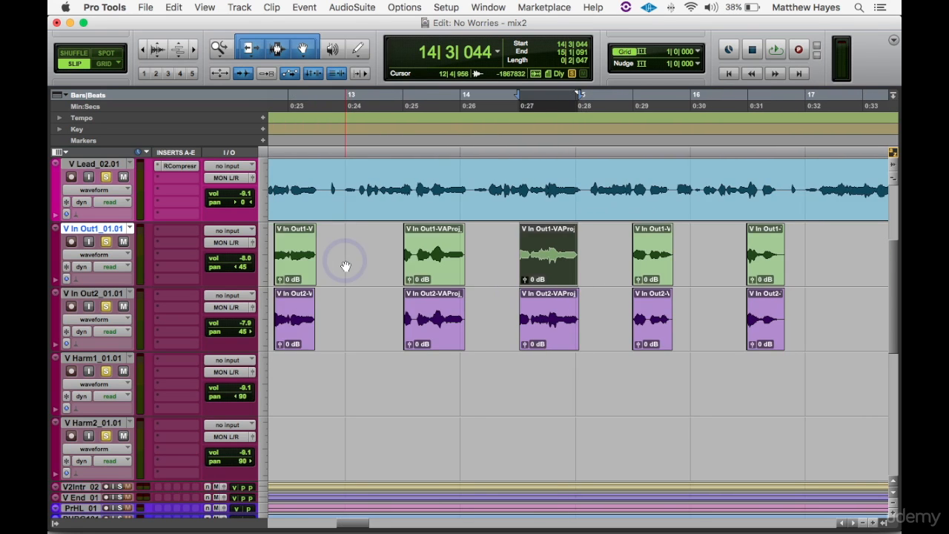
key("r")
left_click(419, 266)
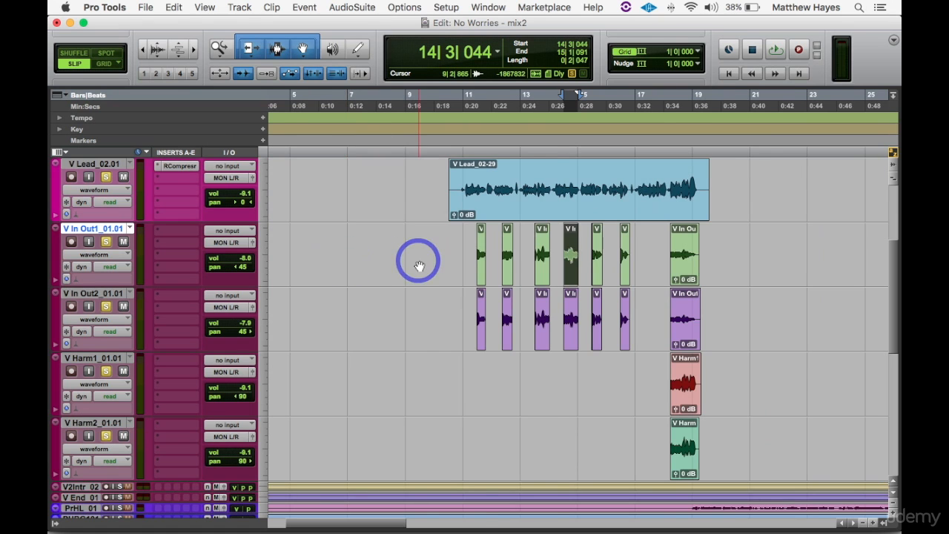
key("r")
key("r")
key("r")
left_click(415, 259)
- Apply 10 ms batch fade-ins and fade-outs without crossfades to all clips on the Bubba lead, Bubba Stack, B In Out1 and B In Out2 tracks
scroll(445, 278, "down", 10)
scroll(456, 290, "down", 1)
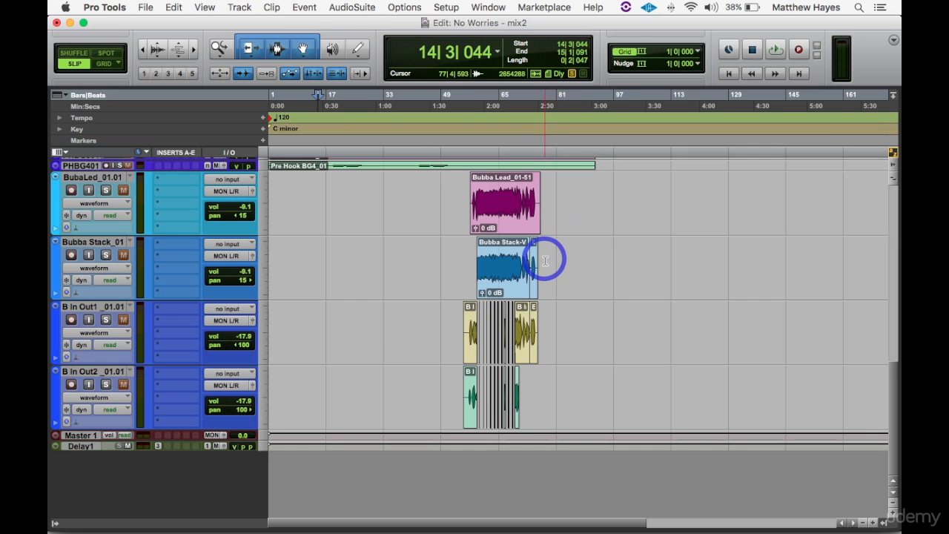
left_click_drag(550, 223, 453, 397)
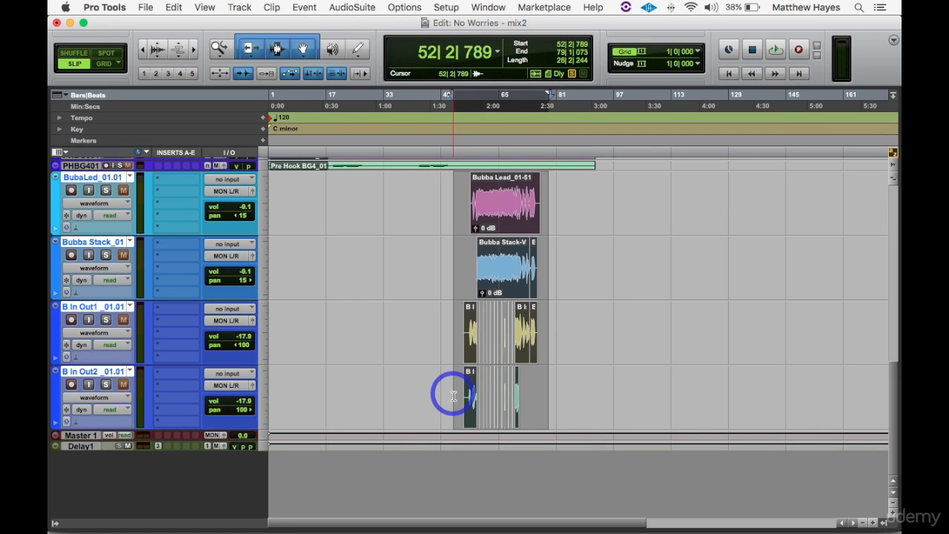
key("super+f")
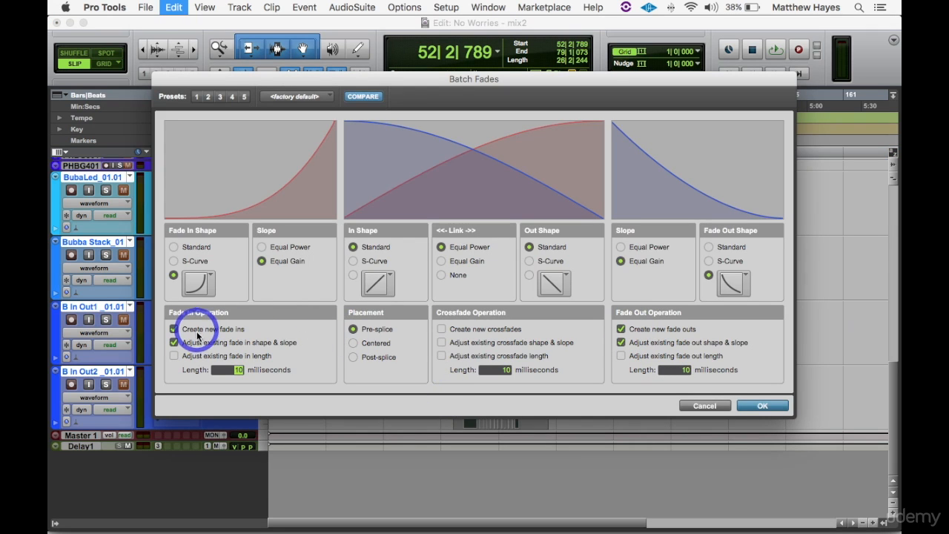
left_click(771, 405)
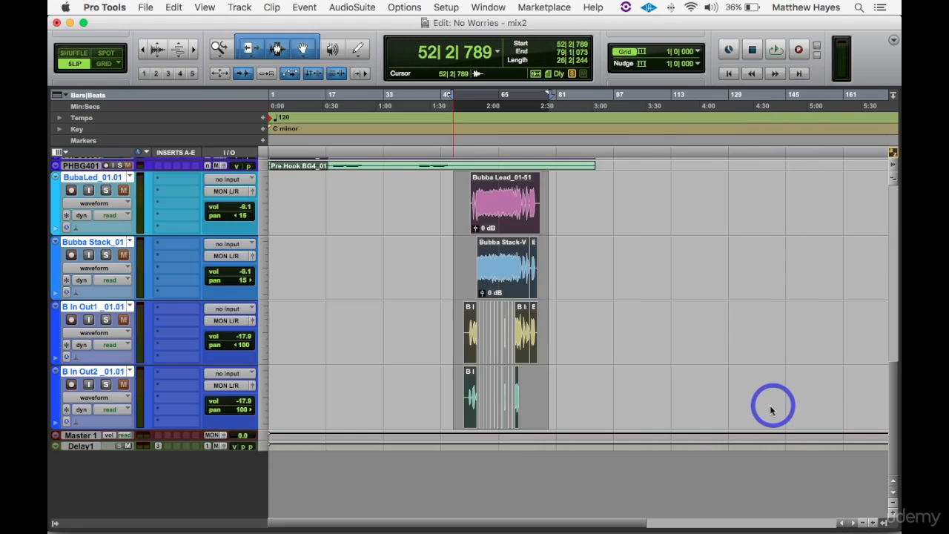
- Inspect the fades on the B In Out1 and B In Out2 clips around bars 62 and 63
left_click(501, 341)
key("super+]")
key("super+]")
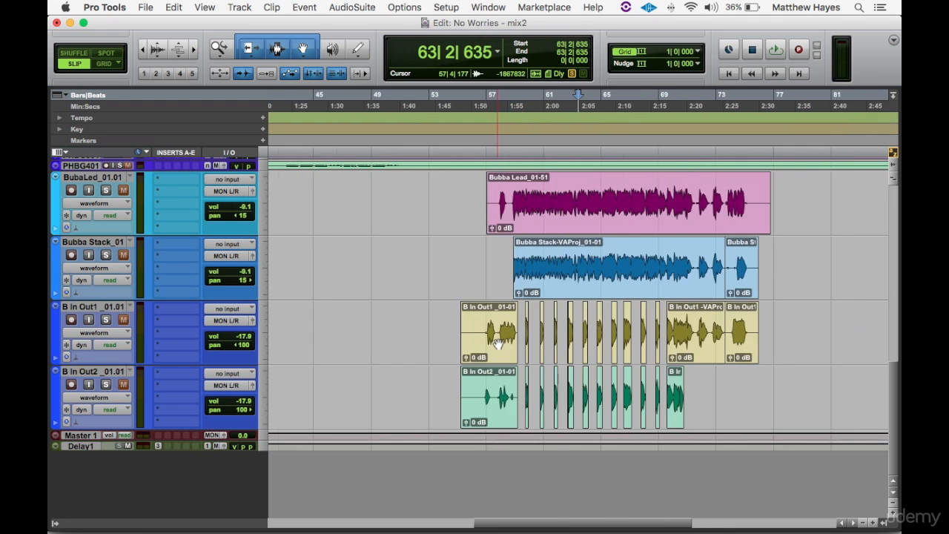
key("super+]")
key("super+]")
key("super+]")
key("super+]")
key("super+]")
key("super+]")
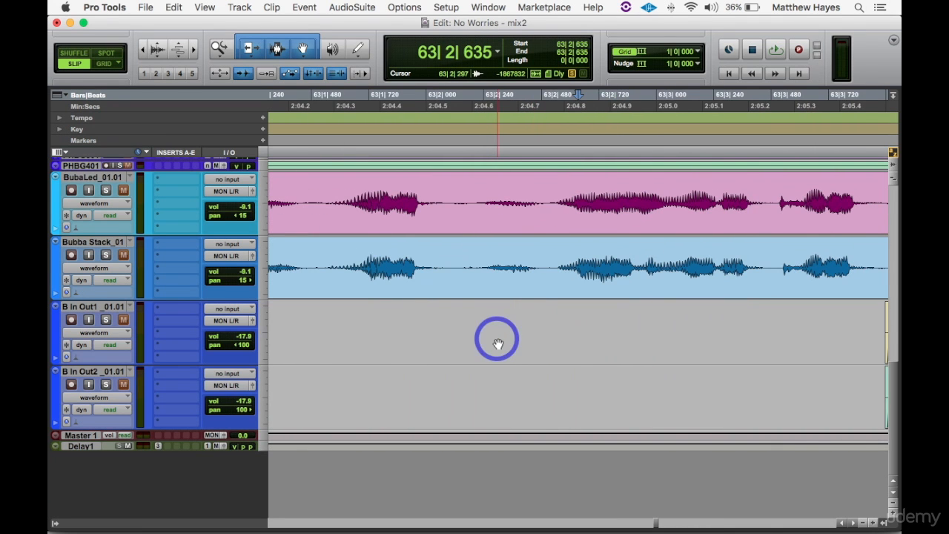
key("super+[")
key("super+[")
left_click(477, 339)
key("super+]")
key("super+]")
key("super+[")
key("super+[")
key("super+[")
key("super+[")
key("super+[")
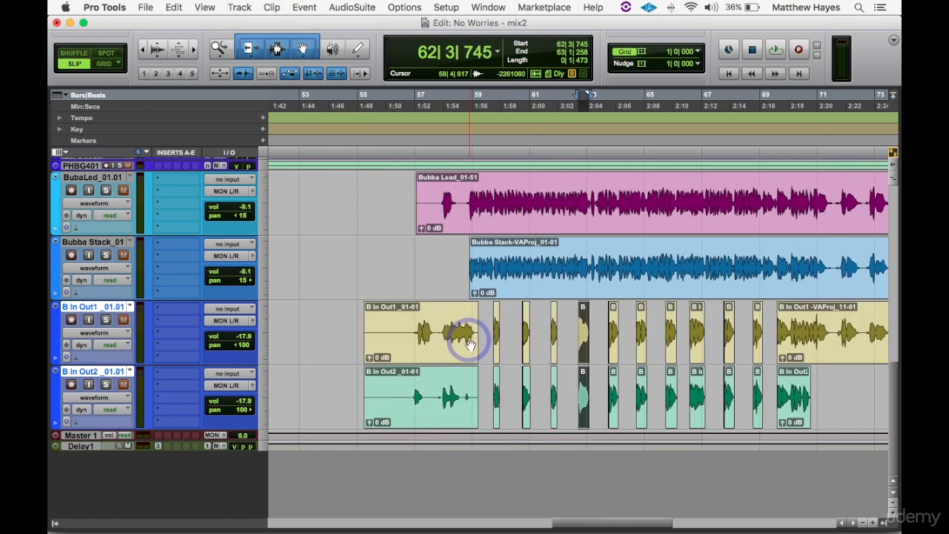
key("super+[")
key("super+[")
key("super+[")
- Bring the second-verse phrases on V Lead, V In Out1 and V In Out2 into view, around bars 34 to 43
scroll(470, 345, "up", 10)
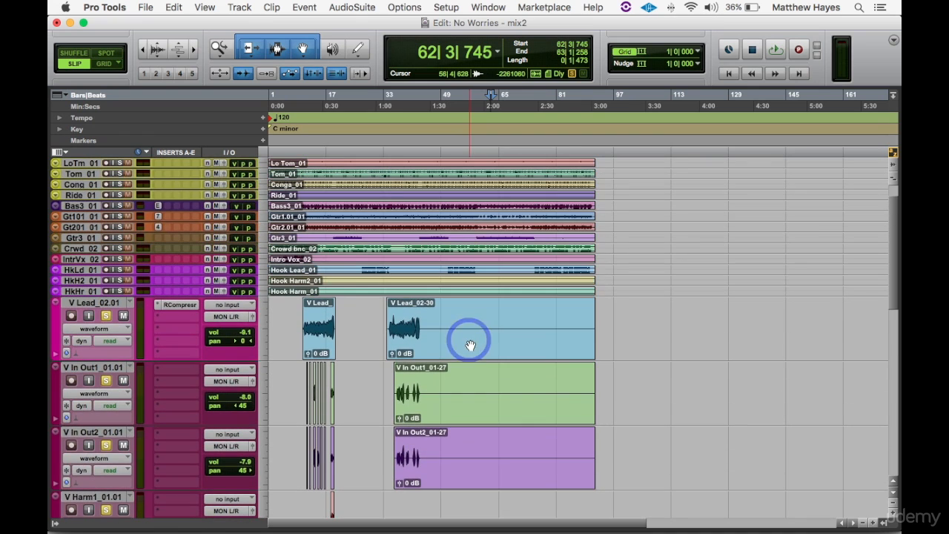
left_click(413, 320)
key("super+]")
key("super+]")
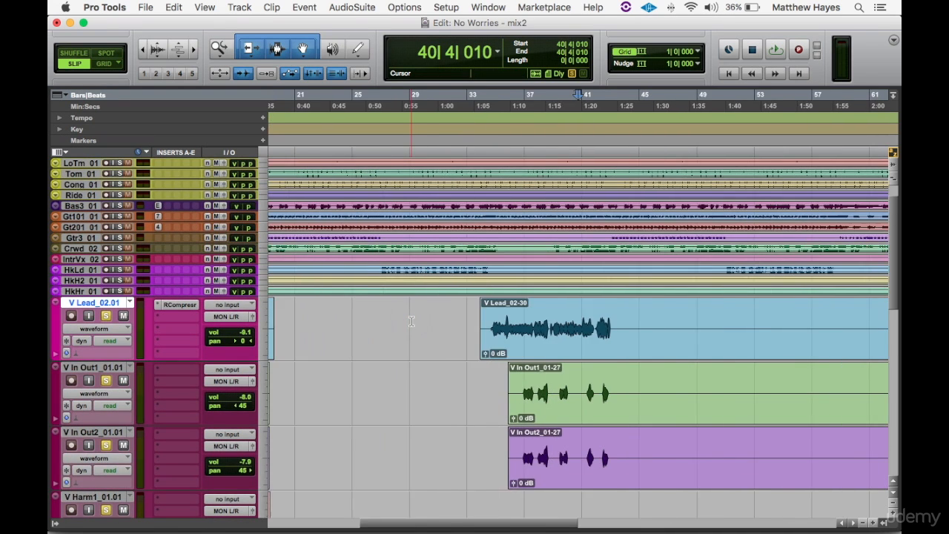
key("super+]")
left_click(411, 321)
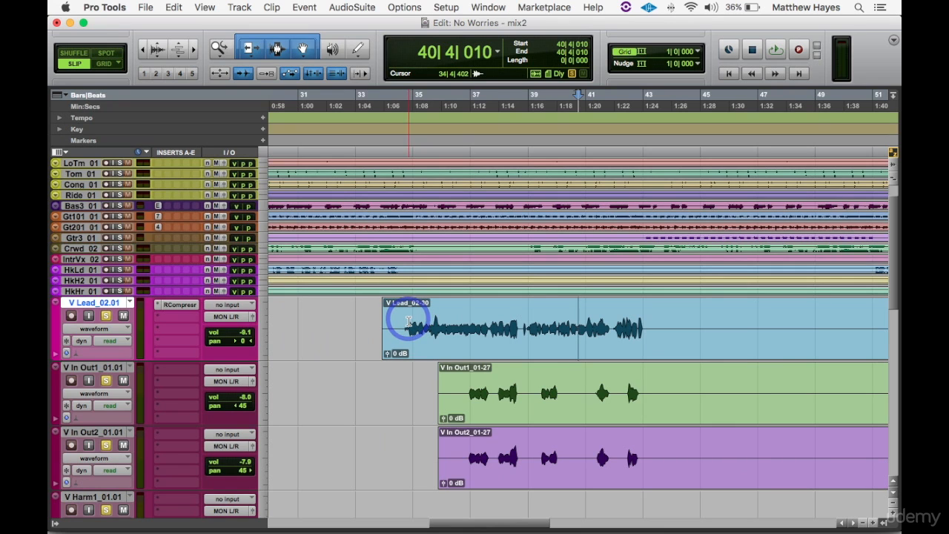
scroll(471, 384, "down", 1)
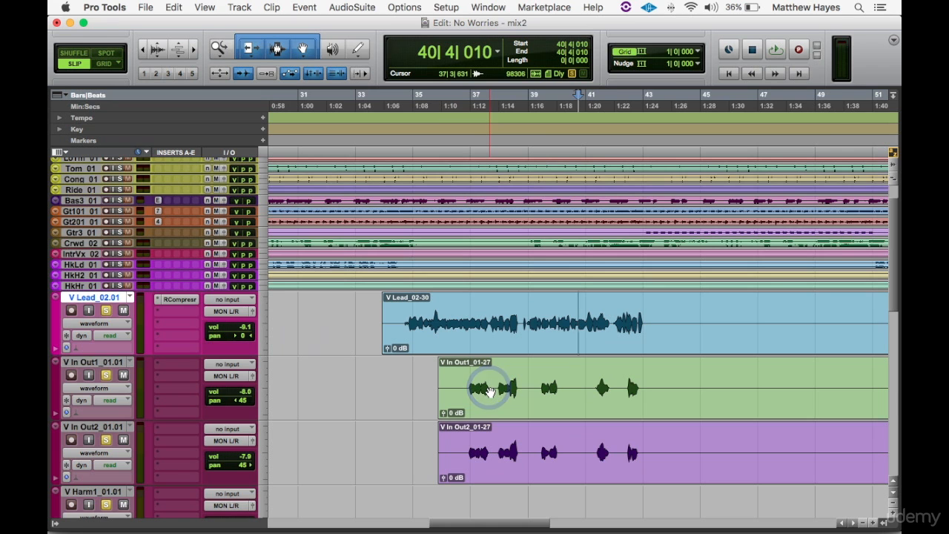
- Switch to Safari to view the Synchro Arts VocALign Project page and return to Pro Tools
key("super+Tab")
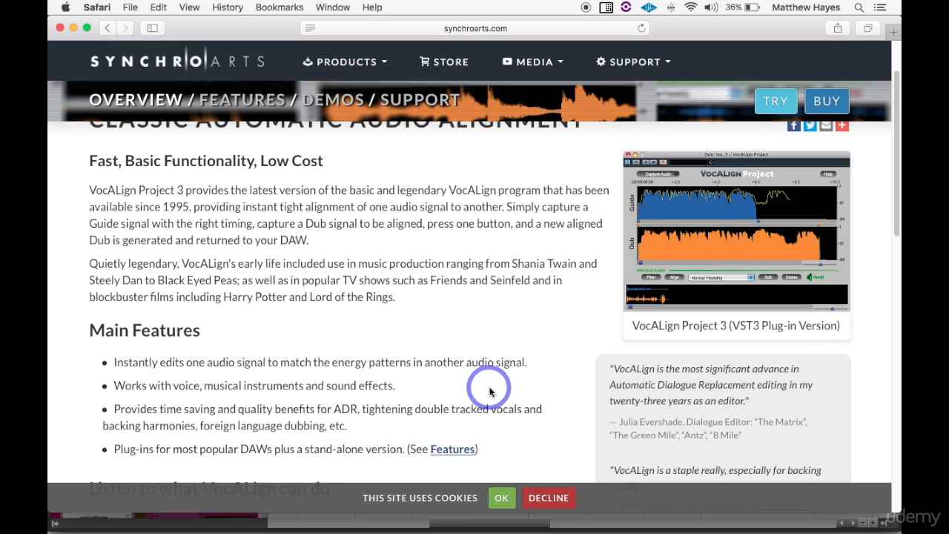
key("cmd+Tab")
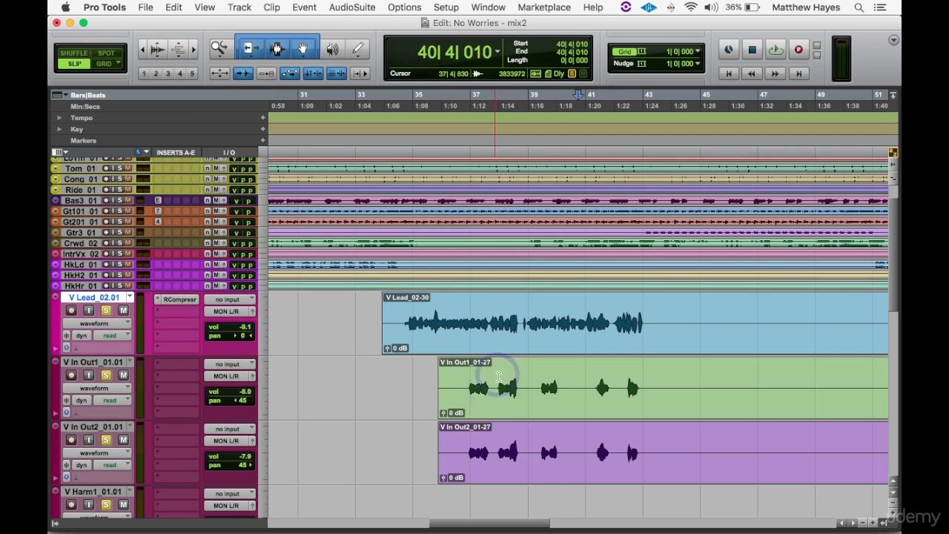
- Split the second-verse V Lead, V In Out1 and V In Out2 clips at 36|4|886 and open VocALign Project
left_click(464, 315)
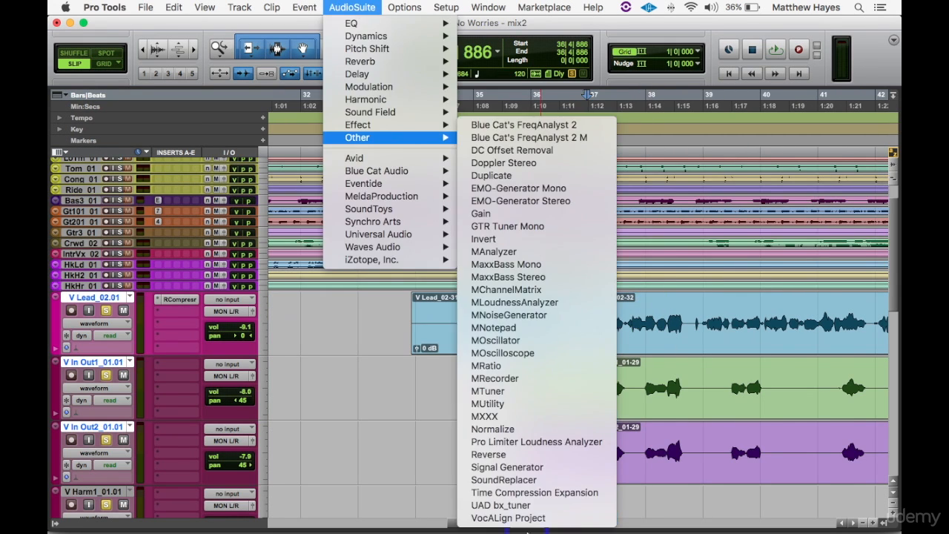
left_click(504, 517)
- Delete the silent in-out clips before 36|4|886 and split the lead and in-out clips after the first phrase, in beat 37|3
left_click(563, 407)
key("Delete")
left_click(621, 312)
key("t")
key("t")
key("t")
key("t")
key("t")
left_click(682, 322)
key("b")
- Capture the first second-verse V Lead phrase as guide and V In Out1 as dub, align them, and spot the result onto V In Out1
left_click(546, 335)
left_click(346, 240)
left_click(382, 397)
left_click(346, 240)
left_click(97, 146)
left_click(476, 240)
- Capture the matching V In Out2 phrase as dub, align it to the same guide with Normal Flexibility, and spot it onto its track
left_click(463, 472)
left_click(346, 241)
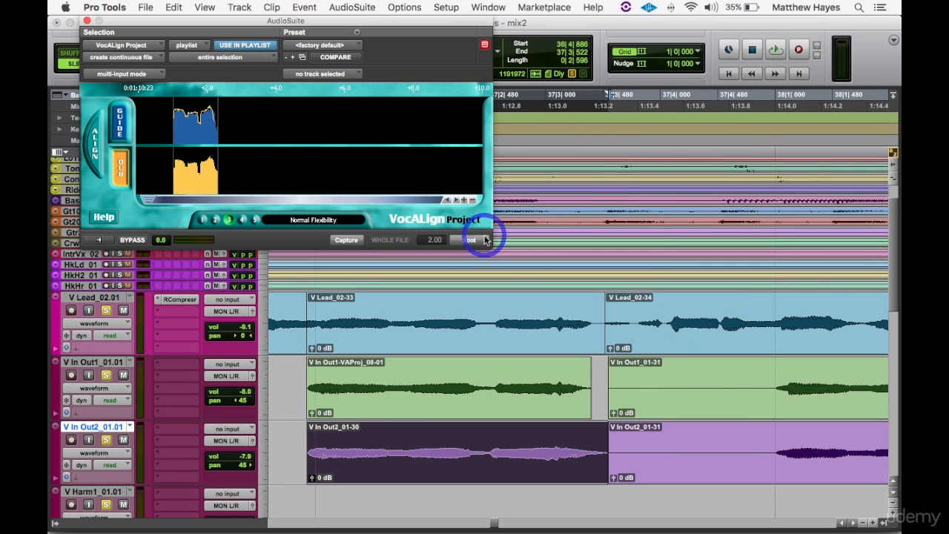
left_click(480, 240)
- Isolate the second-verse lead and in-out phrase ending at 38|3|714, align V In Out1 to the V Lead guide, and spot the result
left_click(771, 374)
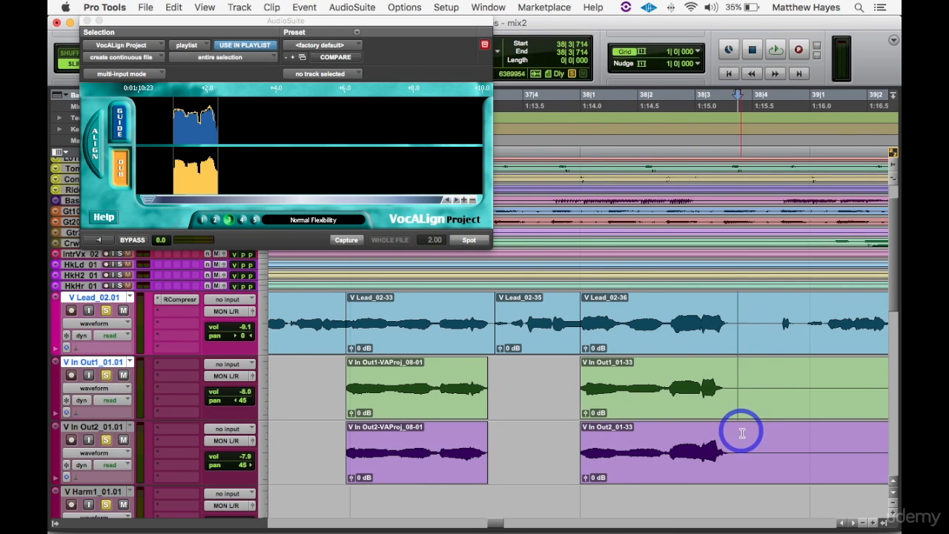
left_click(660, 326)
left_click(318, 213)
left_click(346, 240)
left_click(638, 400)
left_click(123, 172)
left_click(92, 146)
left_click(470, 239)
- Capture the matching V In Out2 phrase ending at 38|3|714 as dub and spot its aligned version onto the track
left_click(637, 463)
left_click(346, 241)
left_click(469, 241)
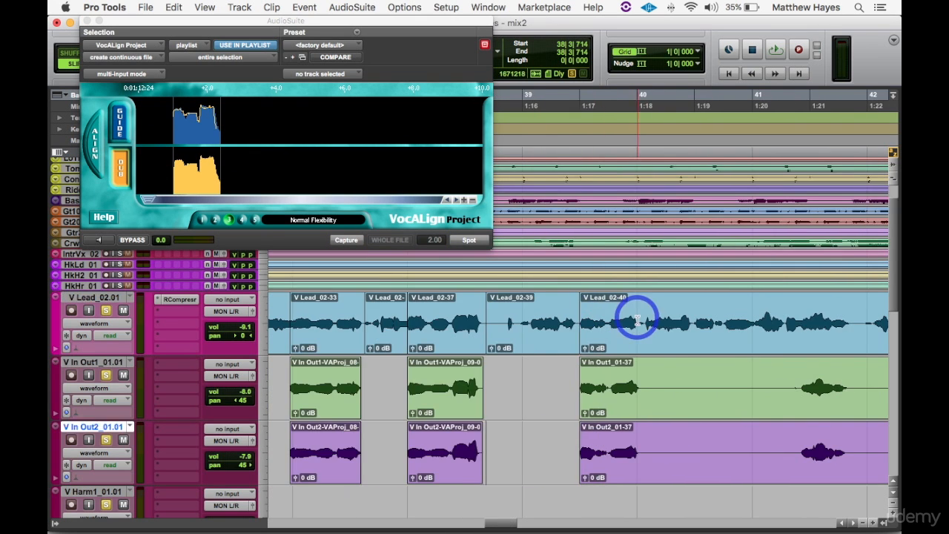
- Capture the V In Out1 phrase from 39|2|956 to 40|1|059 as dub and spot its aligned version onto the track
left_click(597, 382)
left_click(347, 239)
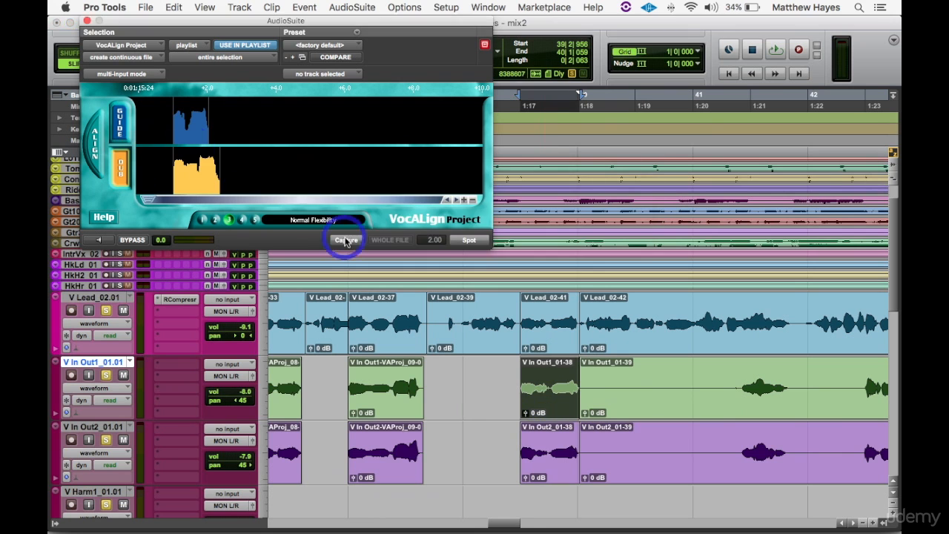
left_click(470, 239)
- Split out the lead and in-out phrase from 41|2|699 to 41|4|405 and align V In Out1 to its lead
left_click(731, 378)
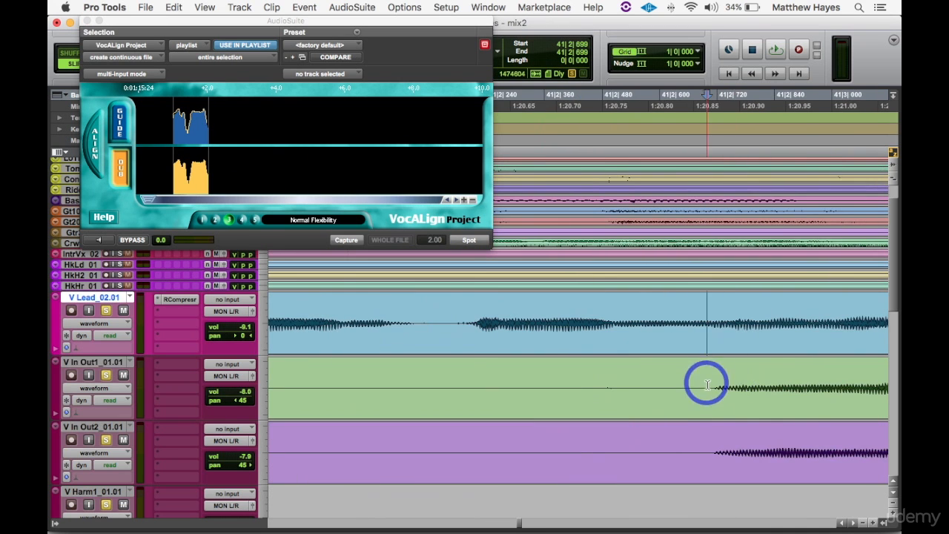
left_click(709, 449)
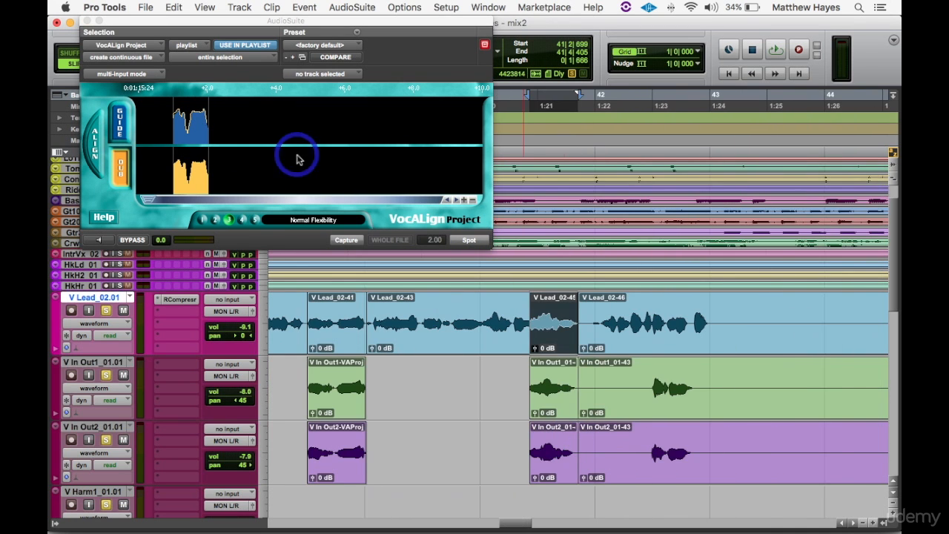
left_click(553, 398)
left_click(345, 240)
left_click(470, 239)
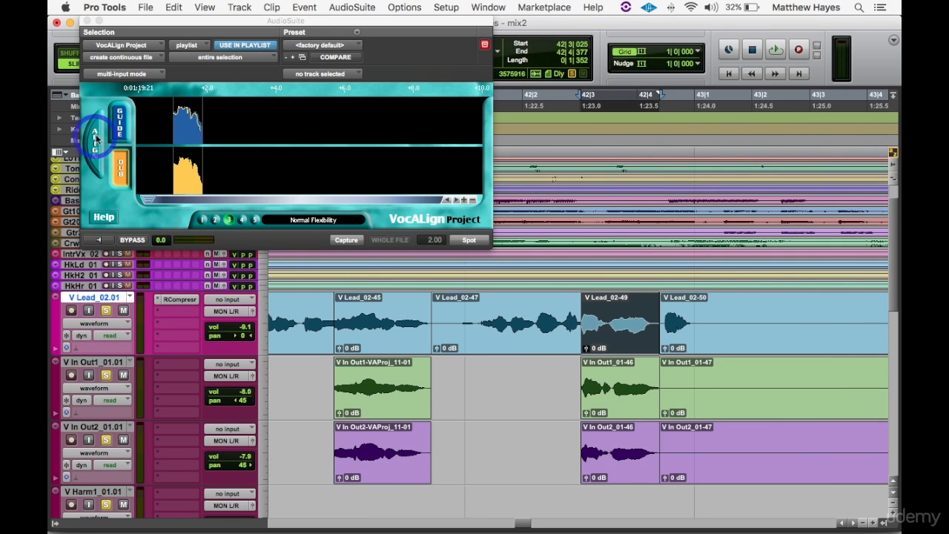
- Align the V In Out1 and V In Out2 phrases from 42|3|025 to 42|4|377 to their lead, and delete the leftover in-out clips
left_click(119, 124)
left_click(346, 239)
left_click(616, 389)
left_click(120, 169)
left_click(346, 239)
left_click(95, 139)
left_click(470, 239)
left_click(615, 452)
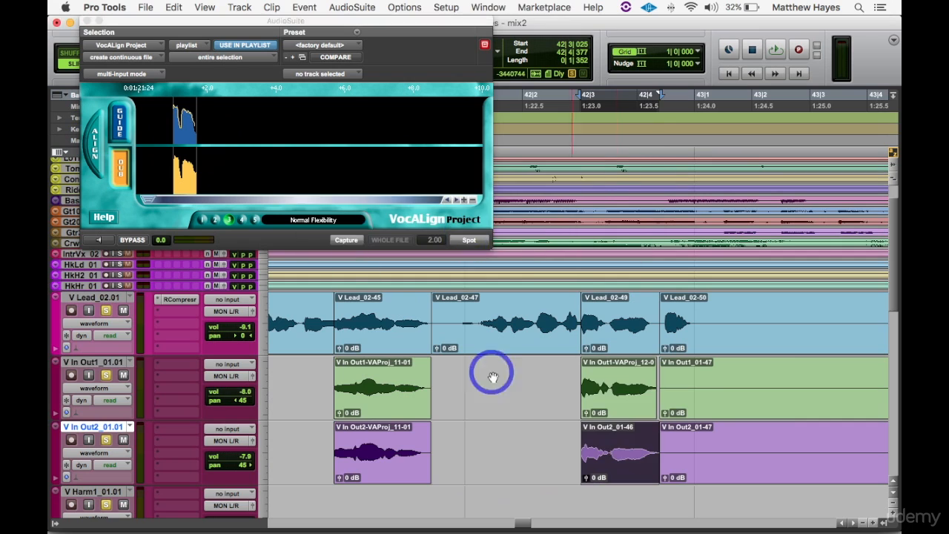
left_click(470, 239)
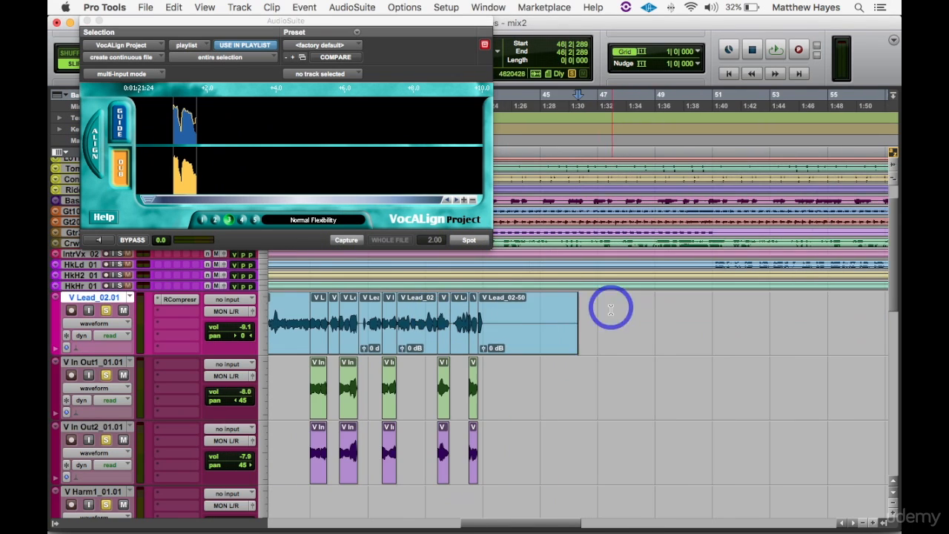
- Consolidate the split V Lead clips and apply fades to the aligned second-verse V In Out1 and V In Out2 clips
key("r")
key("shift+alt+3")
left_click_drag(435, 366, 539, 458)
key("super+f")
- Inspect the faded in-out clips against the consolidated lead around the phrase starting at 39|2|956
left_click(747, 407)
left_click(483, 407)
key("t")
key("t")
key("t")
key("t")
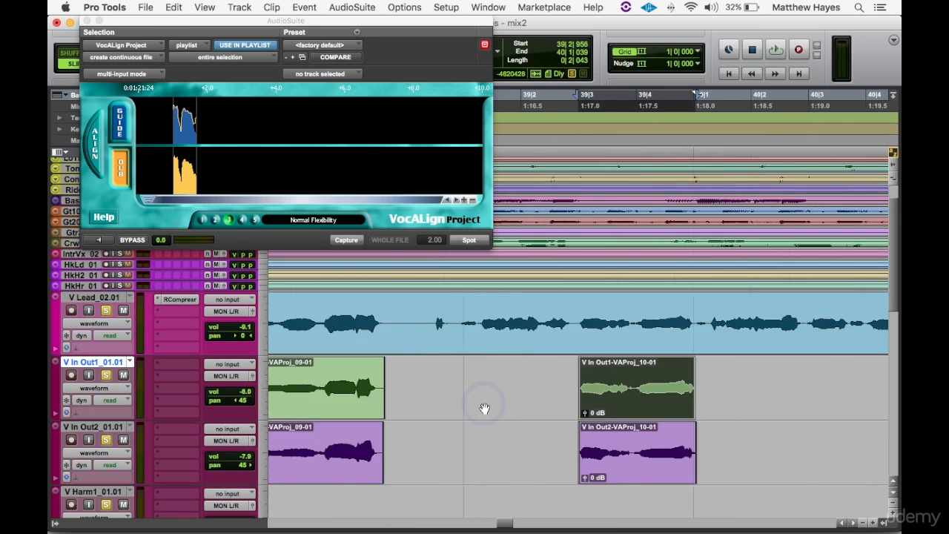
key("r")
key("r")
key("r")
key("r")
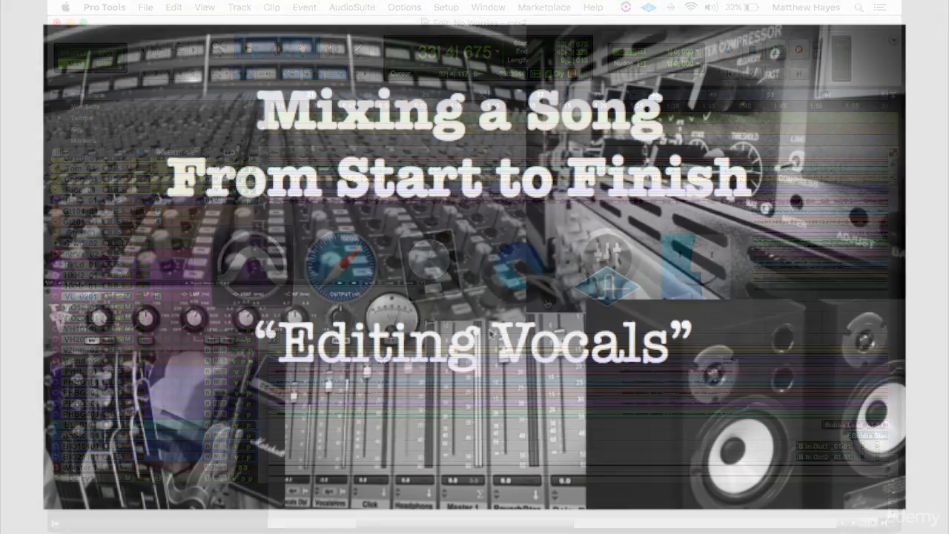